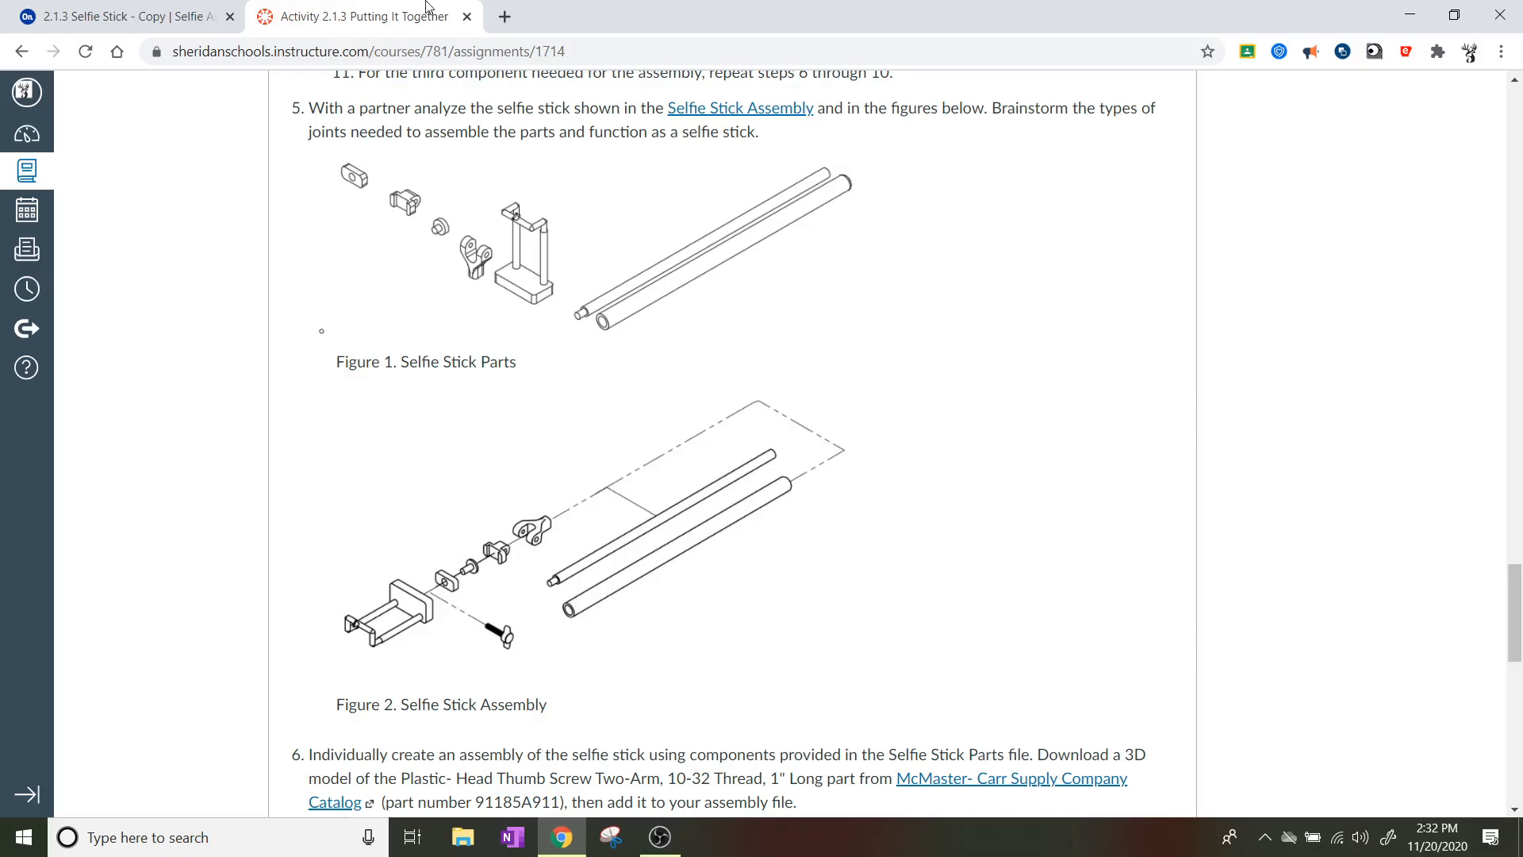
- Switch to the Onshape selfie stick assembly and fix the Stick Bottom part in place
left_click(211, 14)
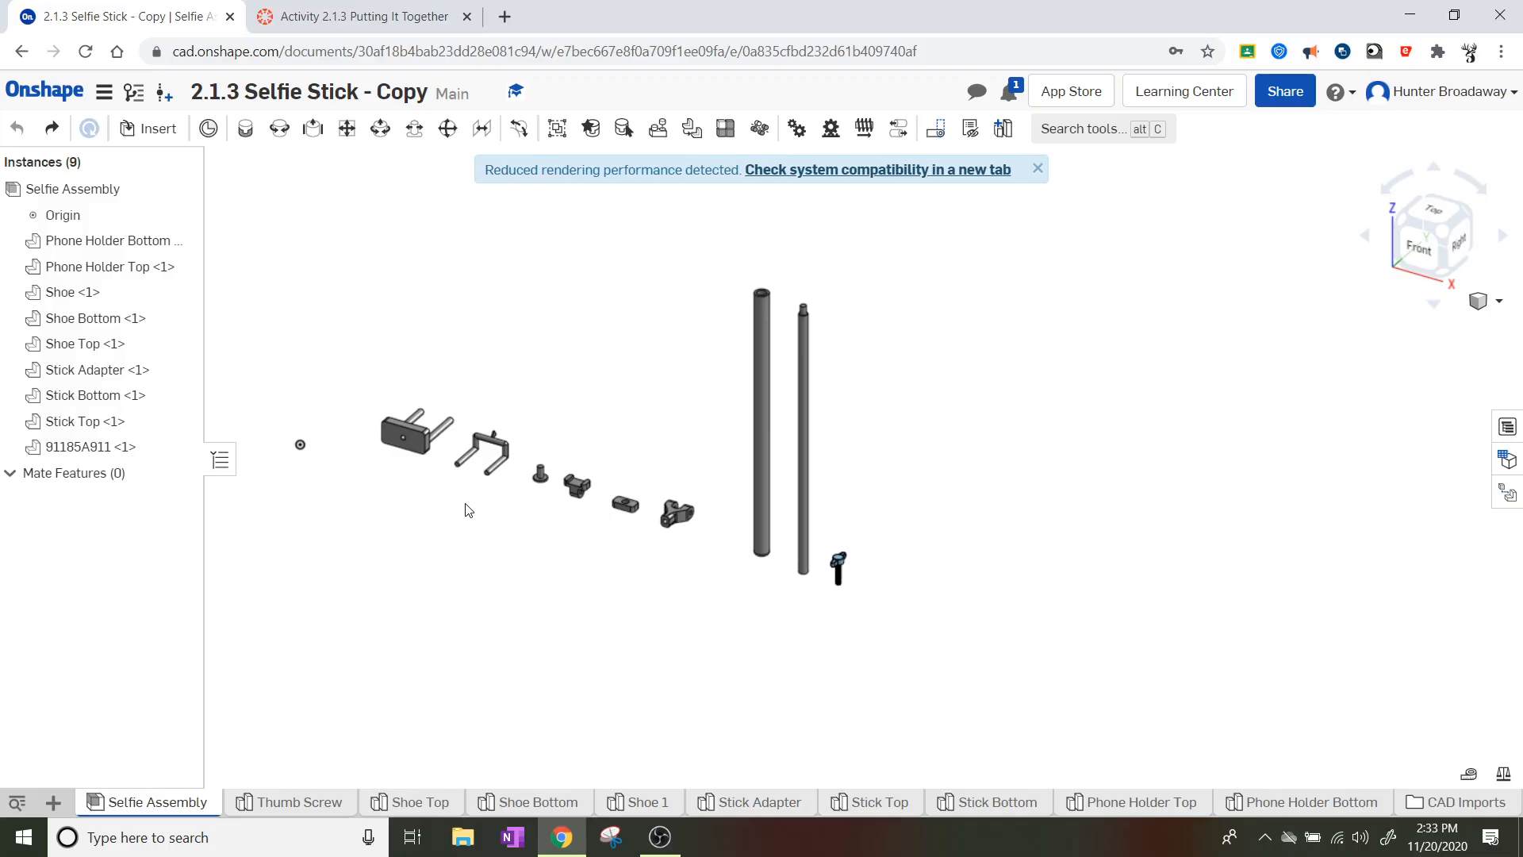
mouse_move(645, 364)
middle_mouse_down()
mouse_move(652, 428)
mouse_move(686, 383)
middle_mouse_up()
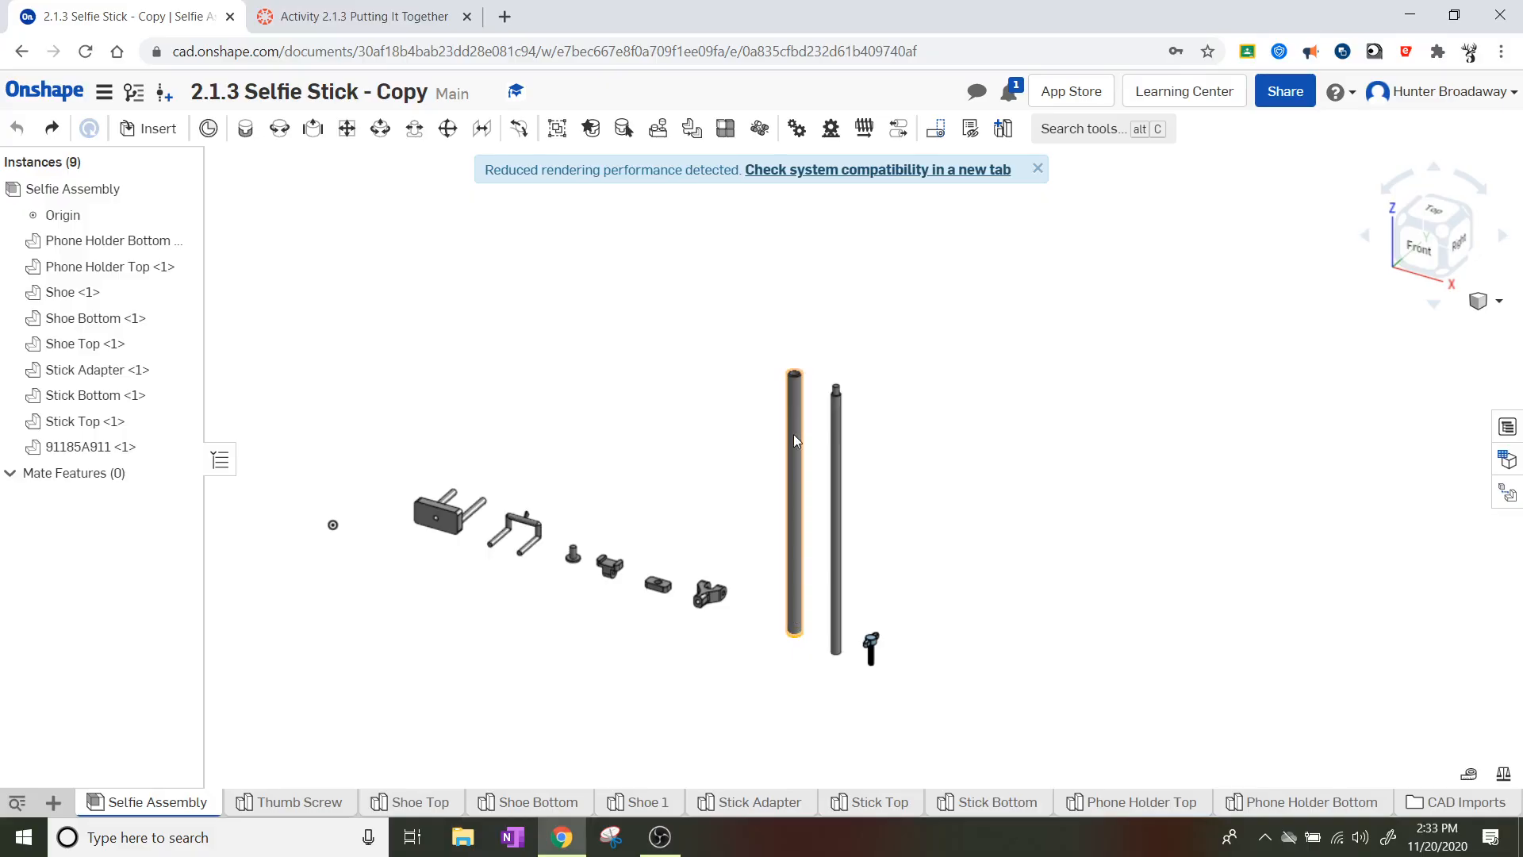
scroll(787, 547, "up", 5)
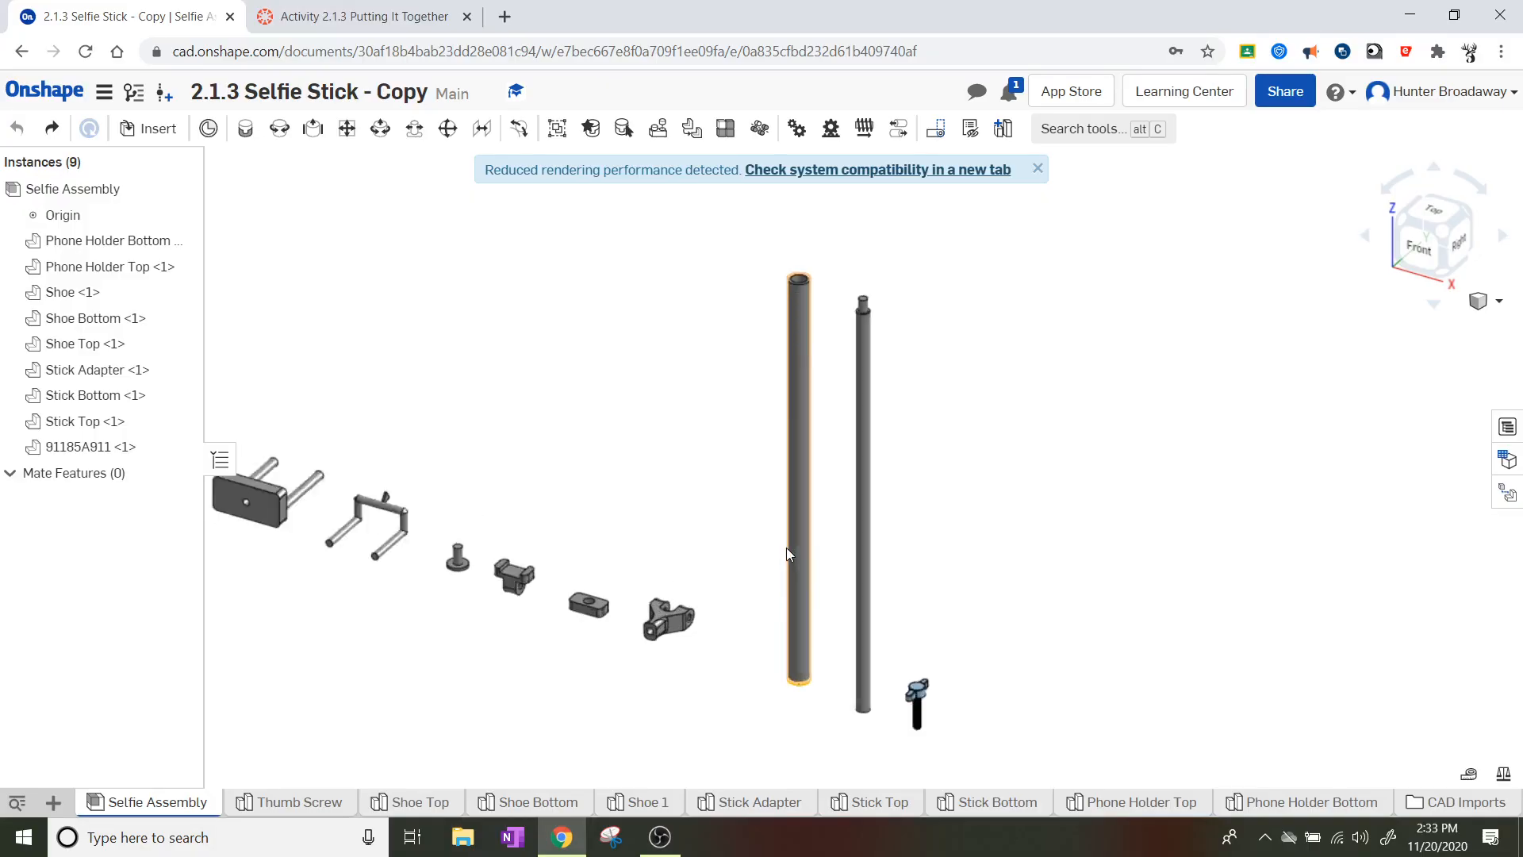
right_click(810, 429)
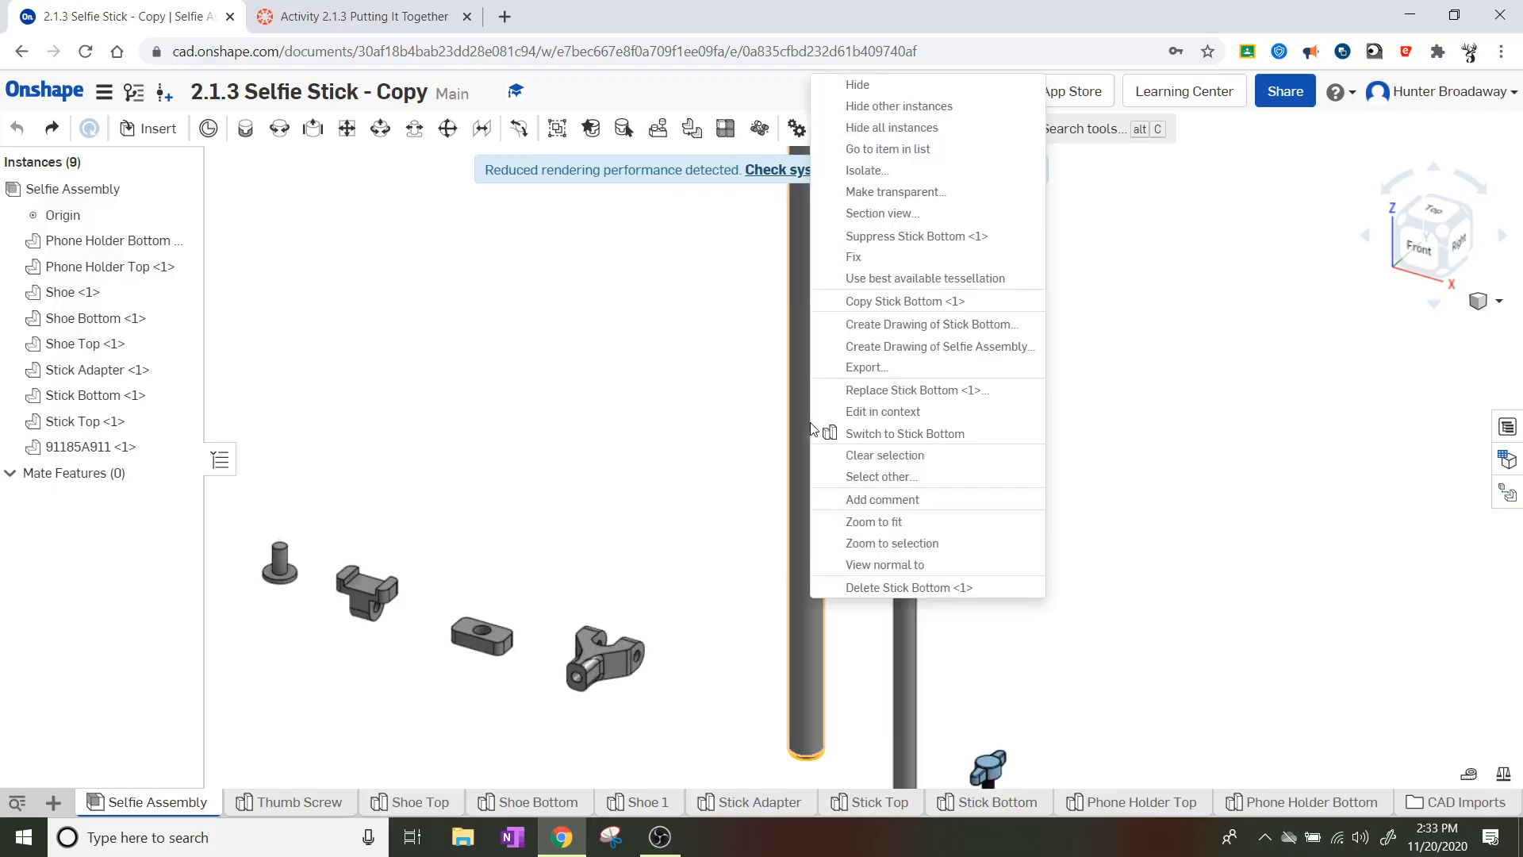
left_click(878, 264)
scroll(868, 330, "down", 4)
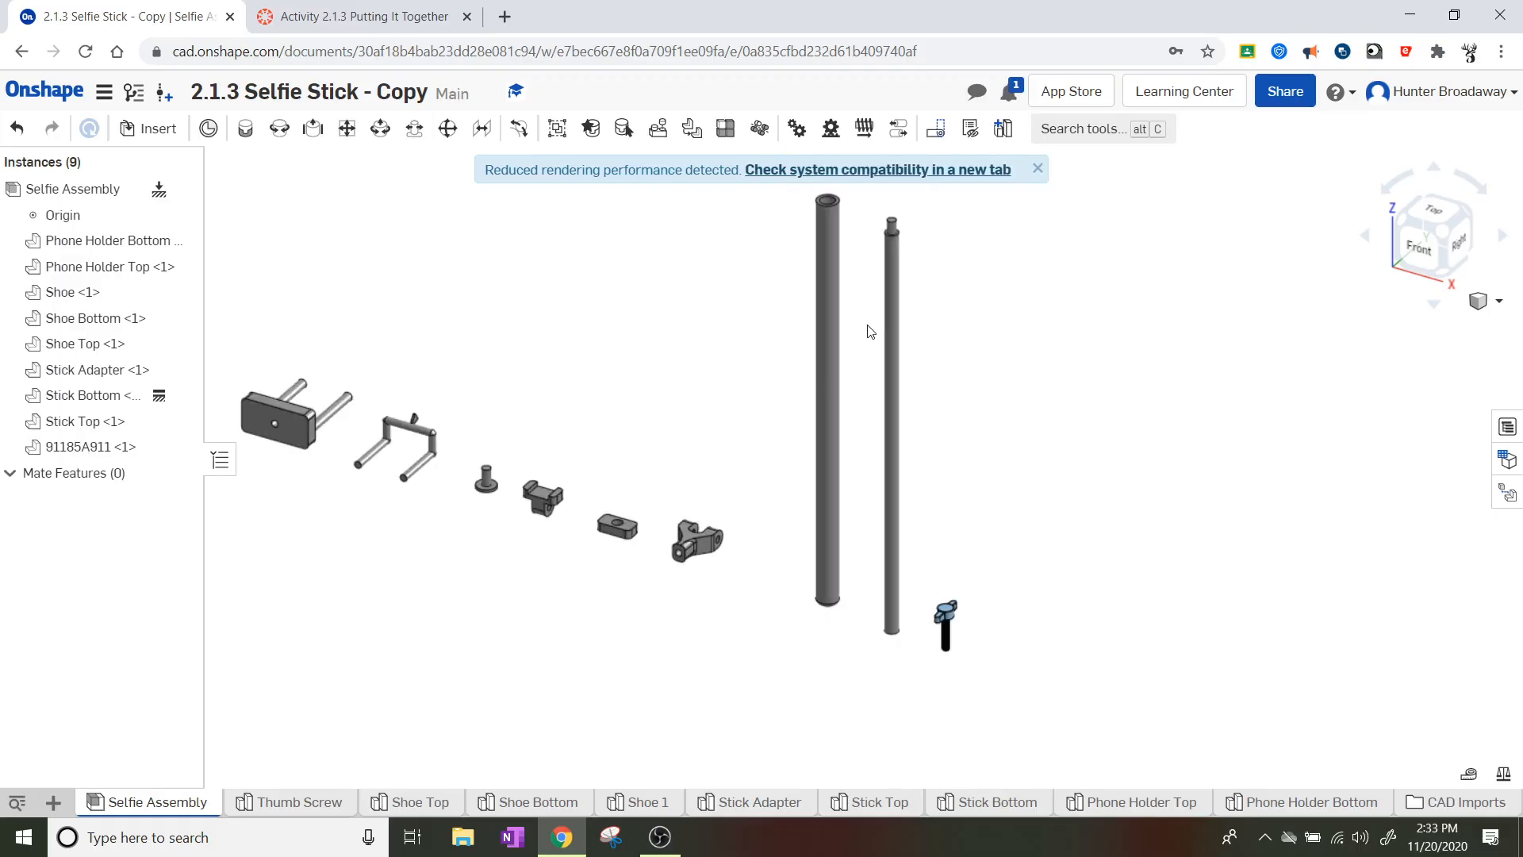
middle_click_drag(970, 332, 951, 414)
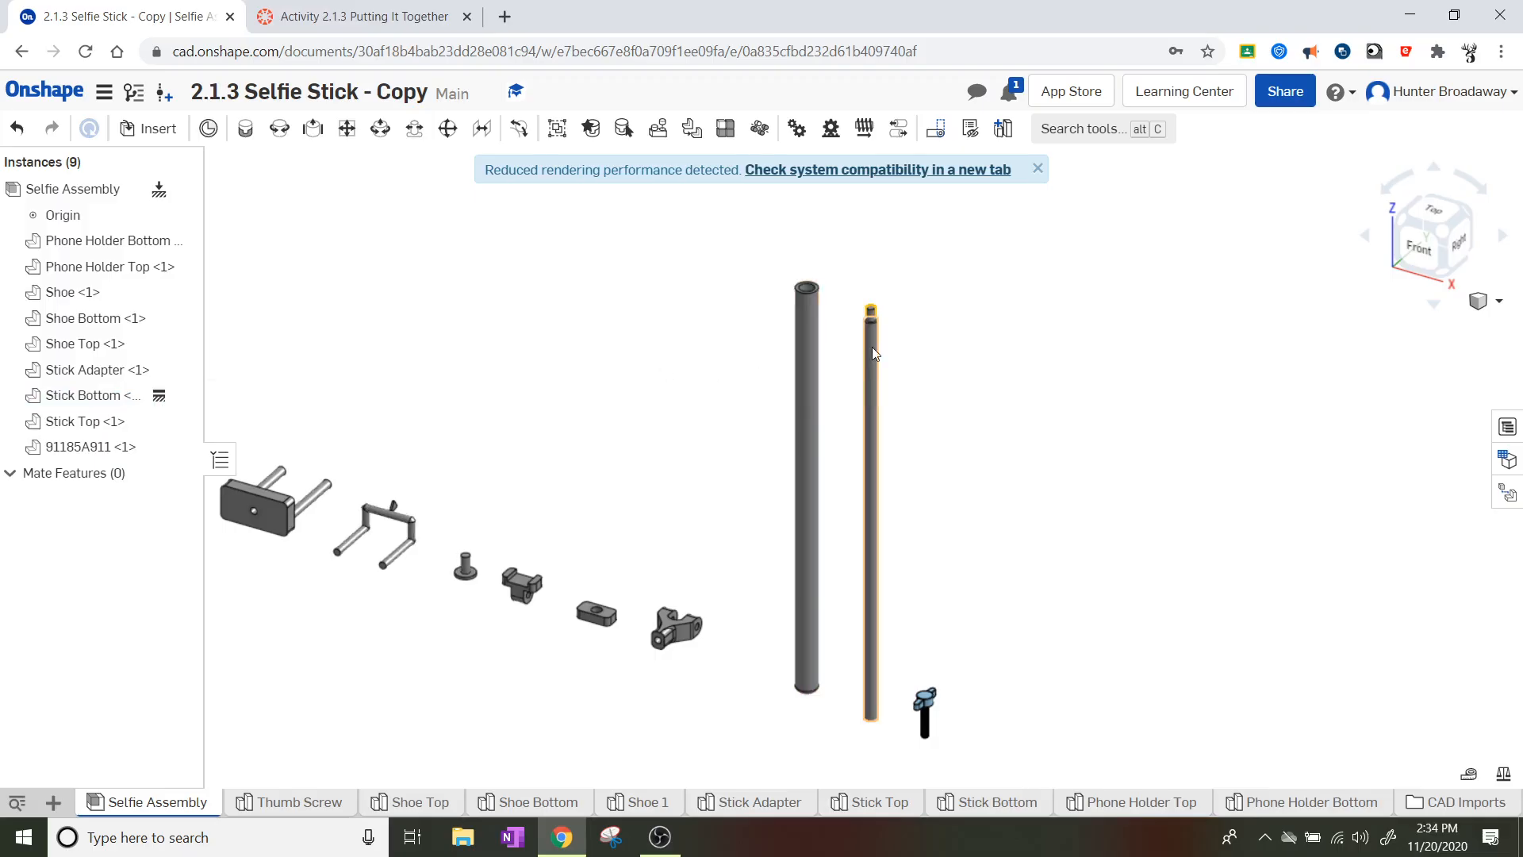
- Check the assignment's assembly figure, and start a Slider mate in Onshape from the center of Stick Bottom's open upper end
left_click(310, 11)
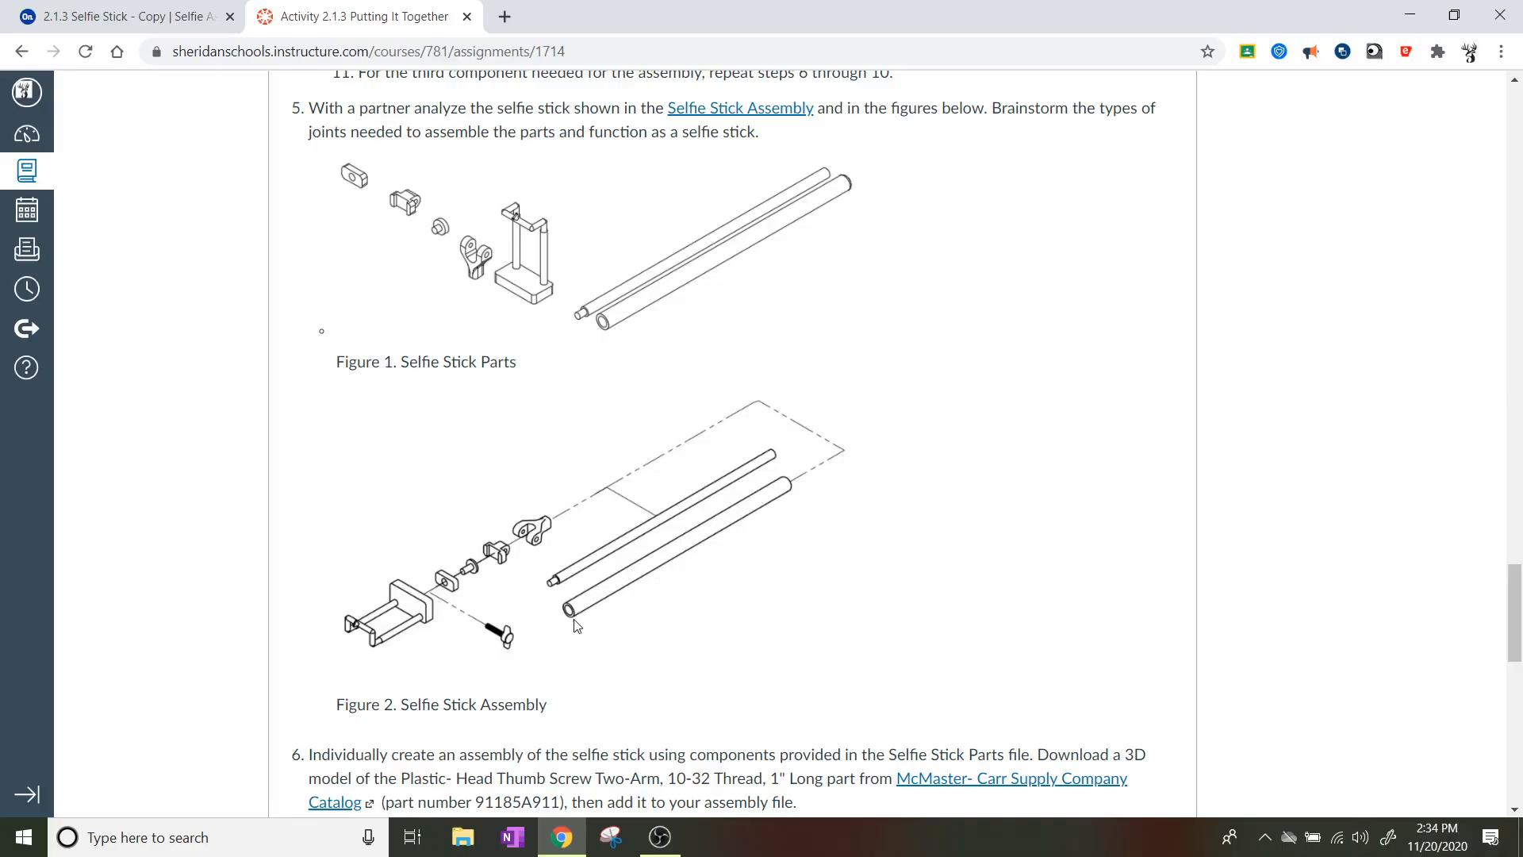
left_click(141, 13)
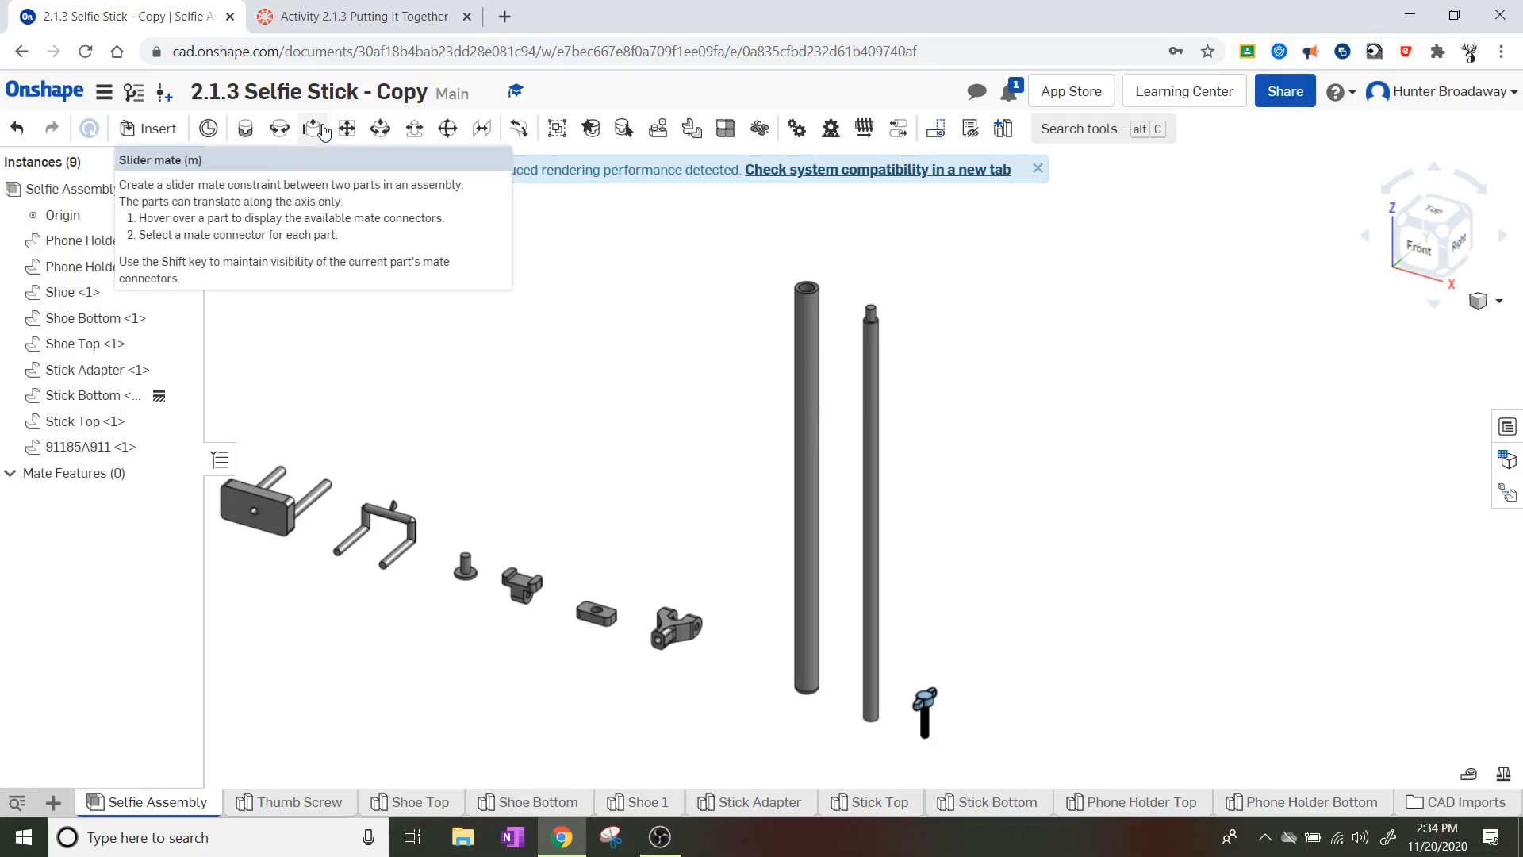
left_click(320, 131)
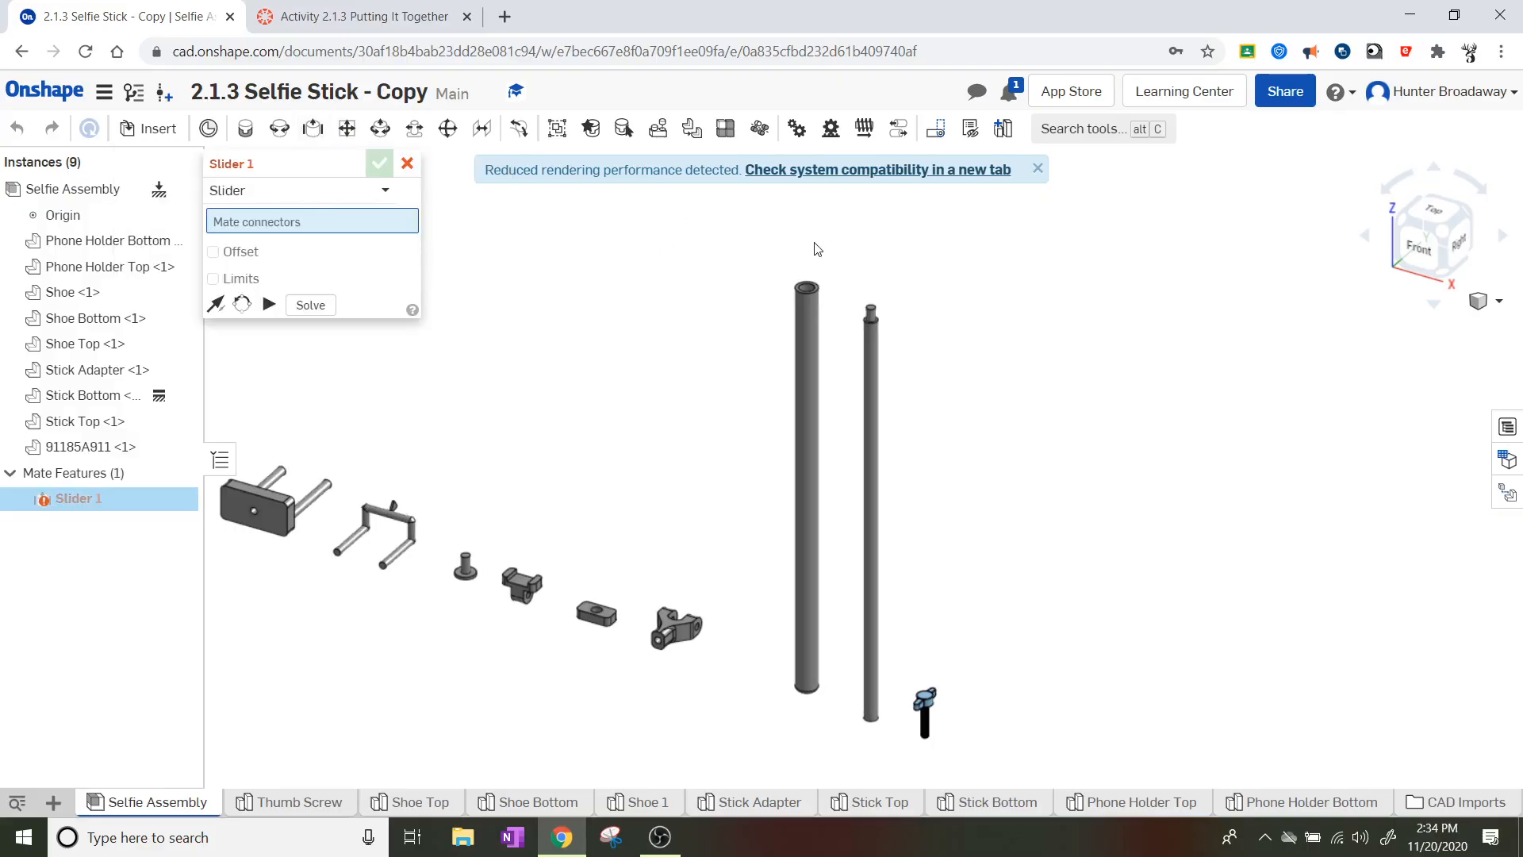
scroll(849, 260, "up", 4)
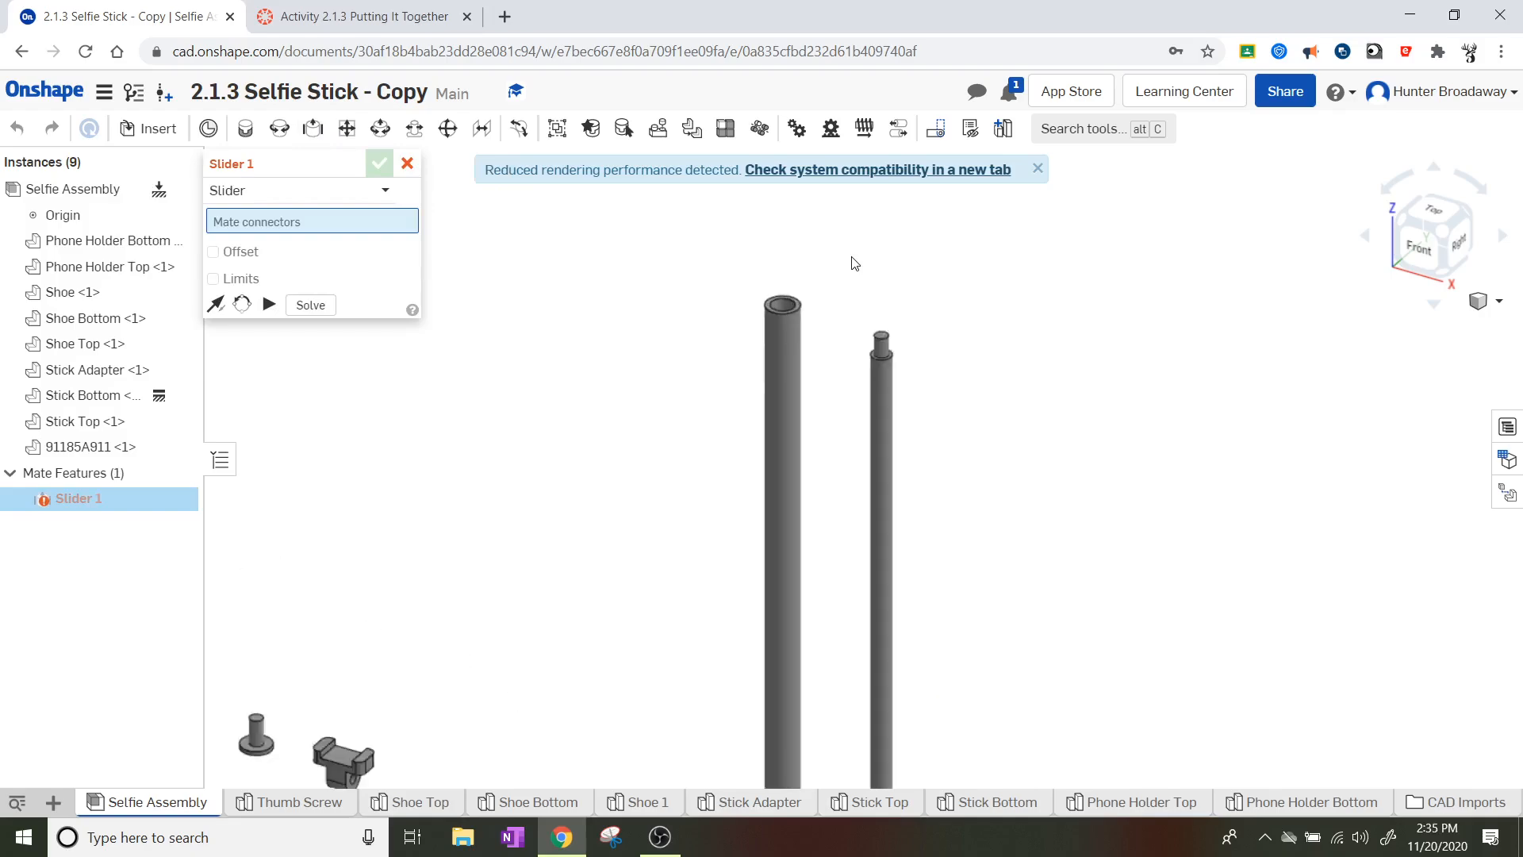
scroll(830, 286, "up", 5)
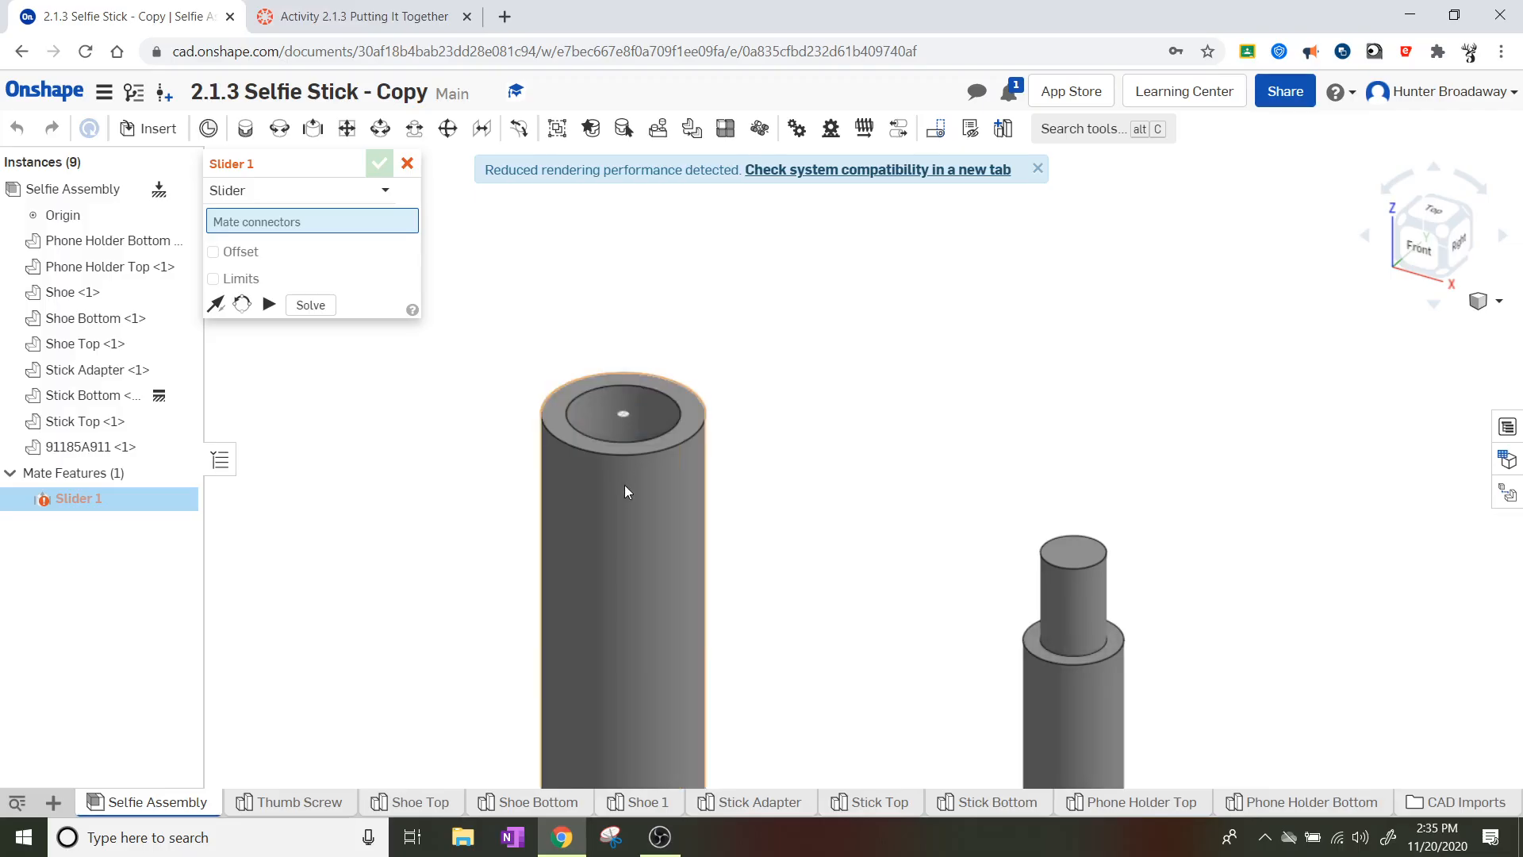
left_click(652, 399)
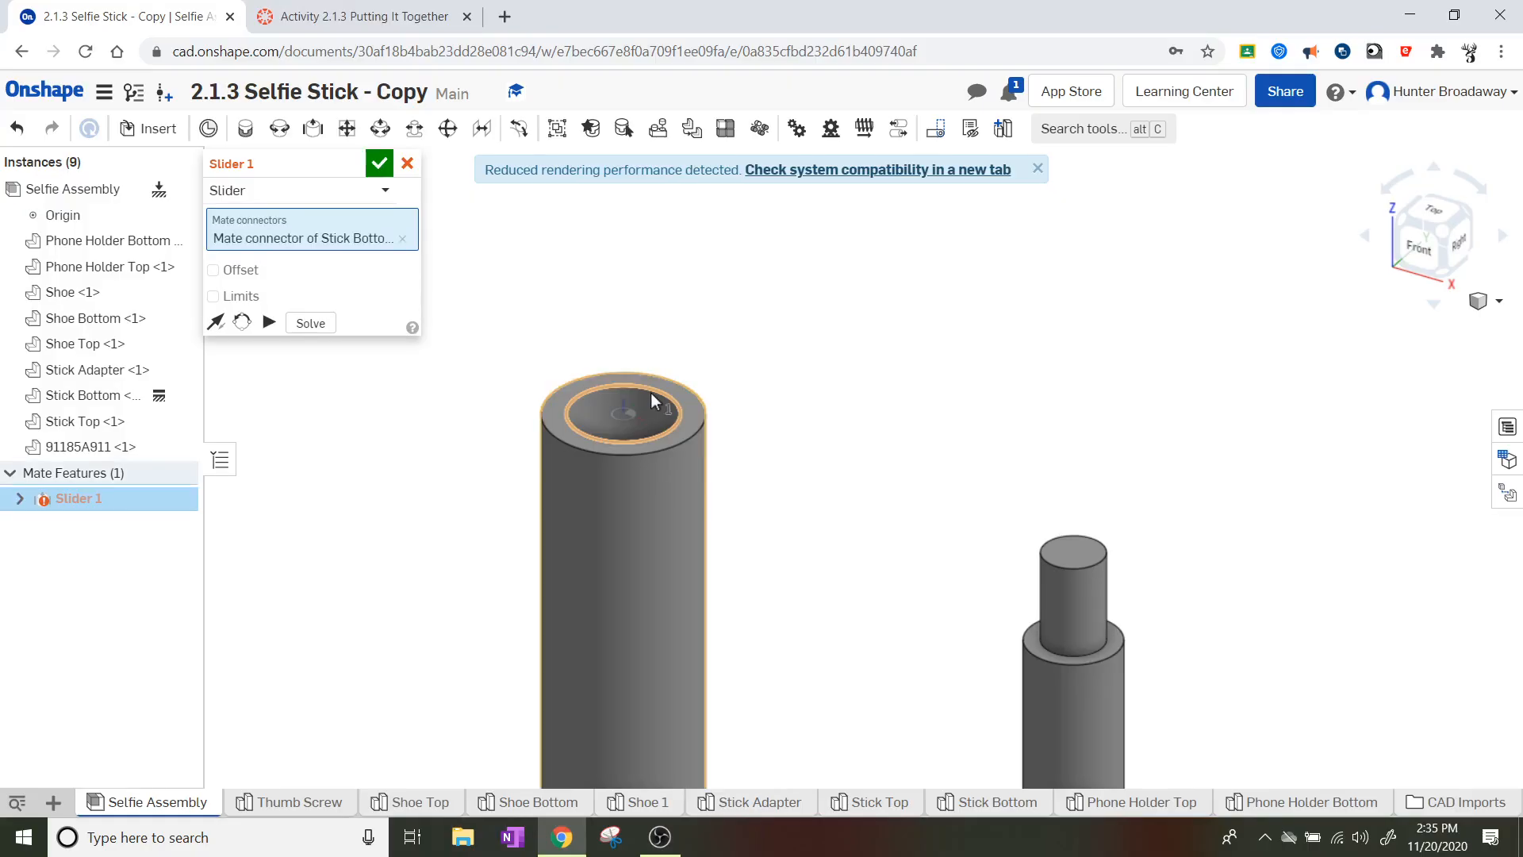
- Complete the slider mate using the connector at the center of Stick Top's lower end face
scroll(924, 575, "down", 10)
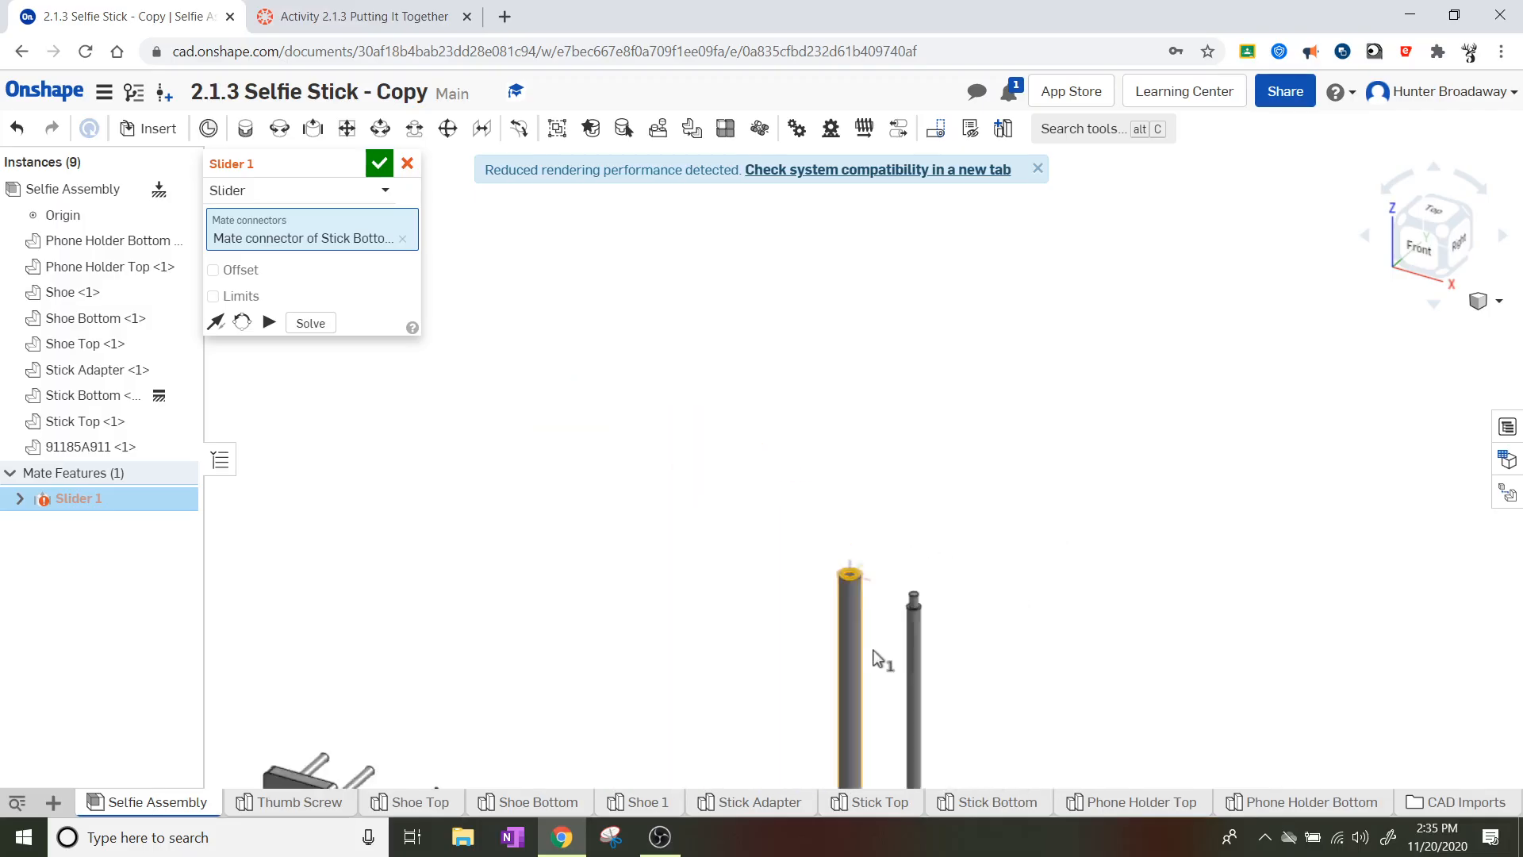
middle_click_drag(976, 717, 904, 508)
scroll(904, 507, "up", 10)
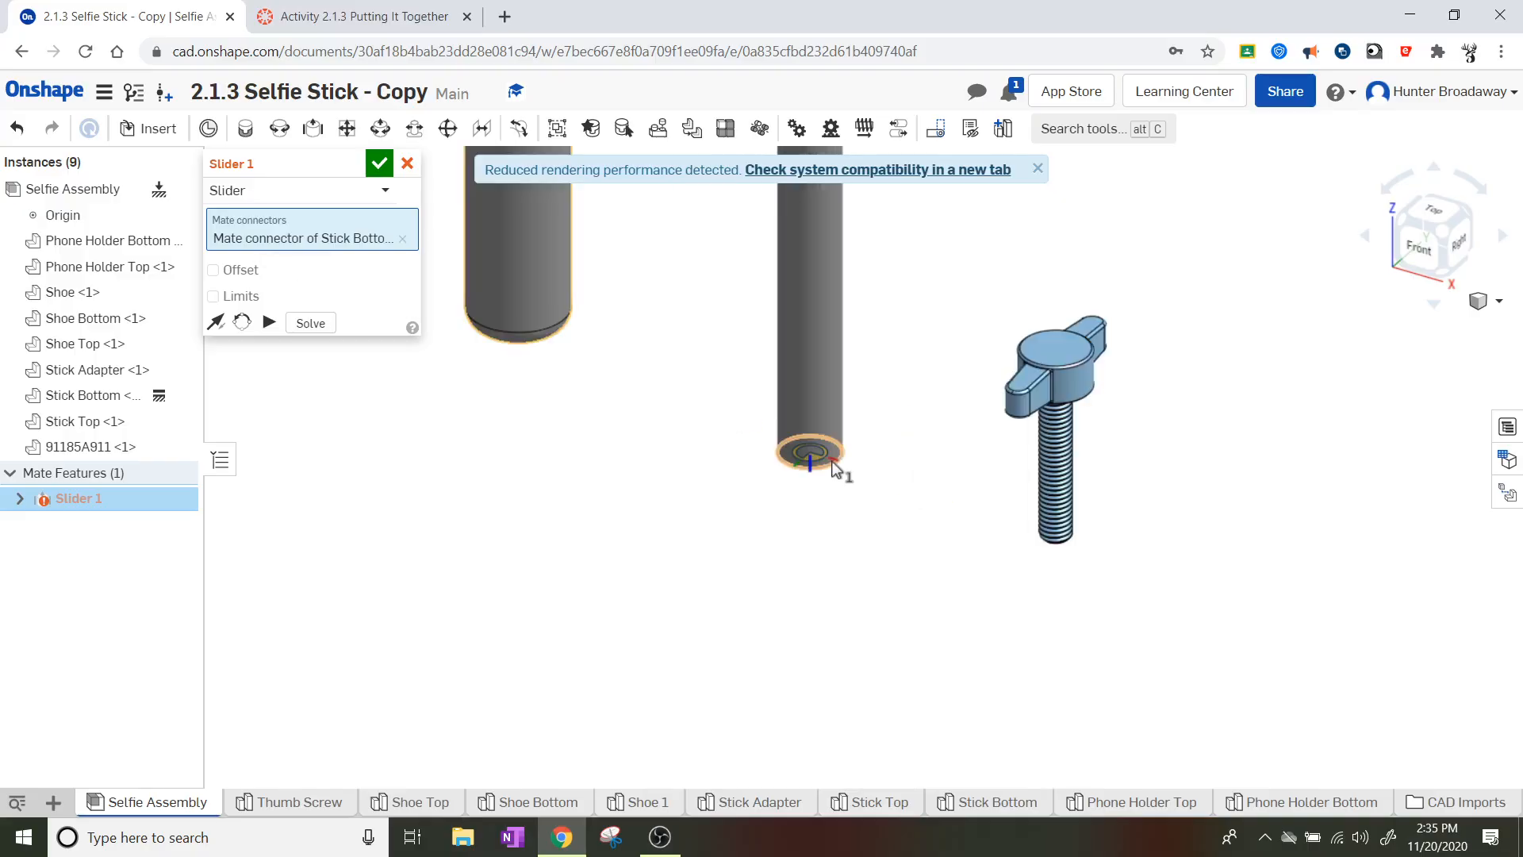
left_click(1445, 278)
scroll(1150, 686, "up", 5)
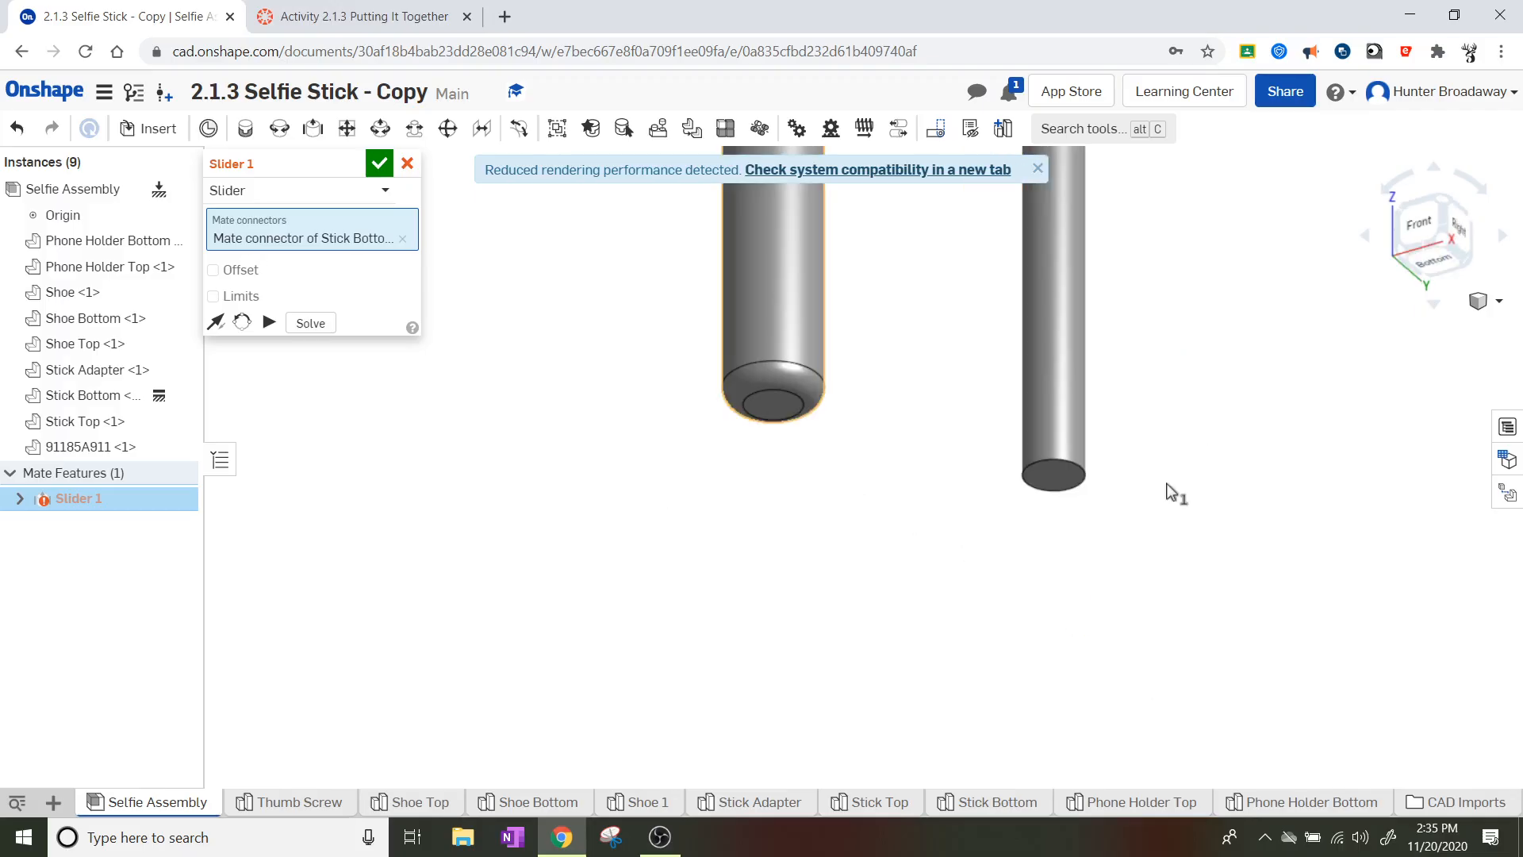
scroll(1170, 492, "up", 3)
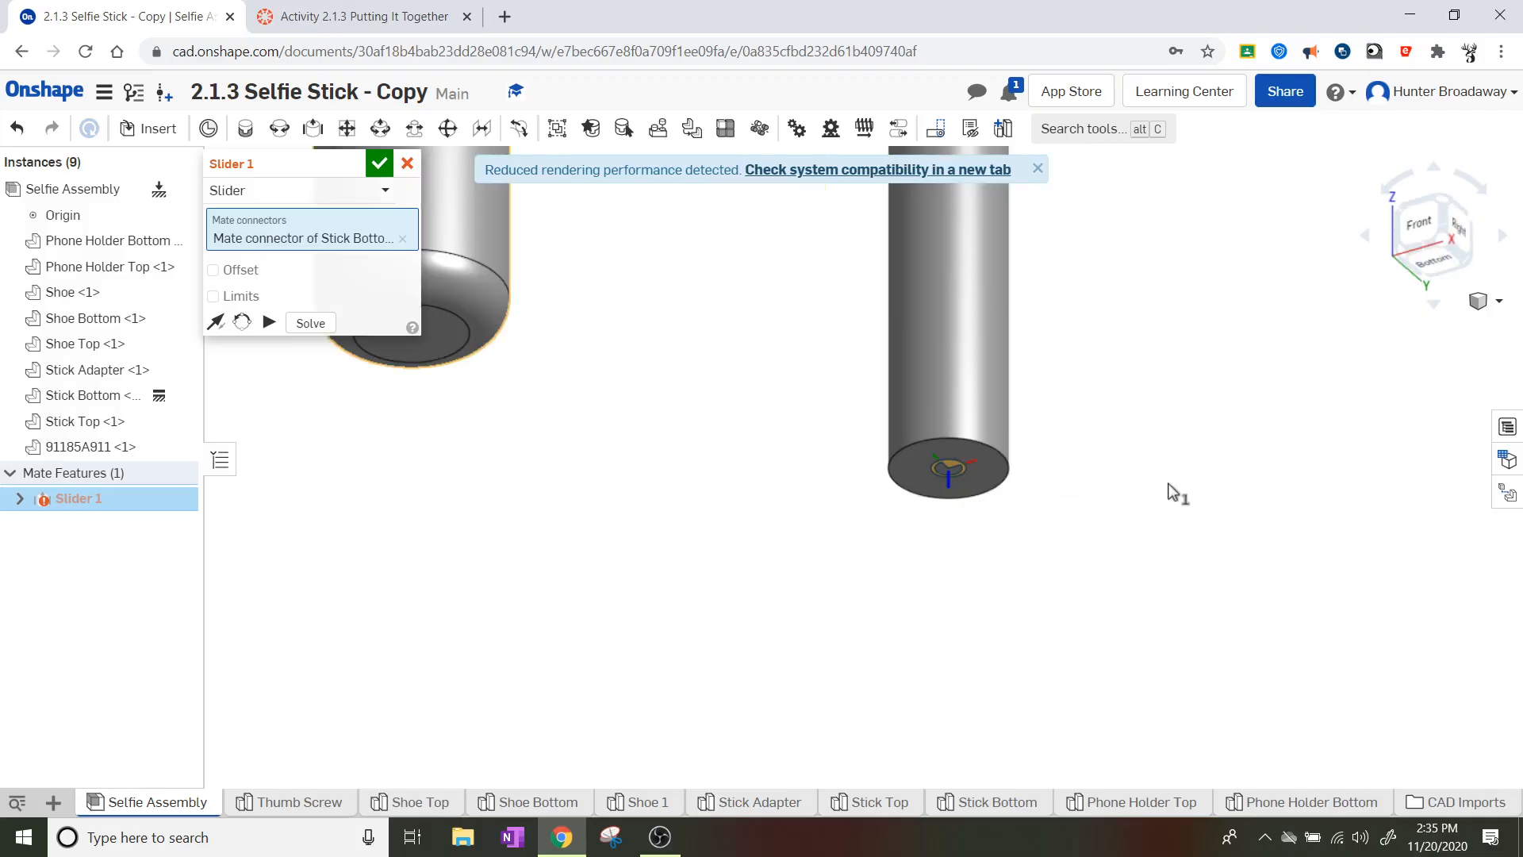
left_click(951, 474)
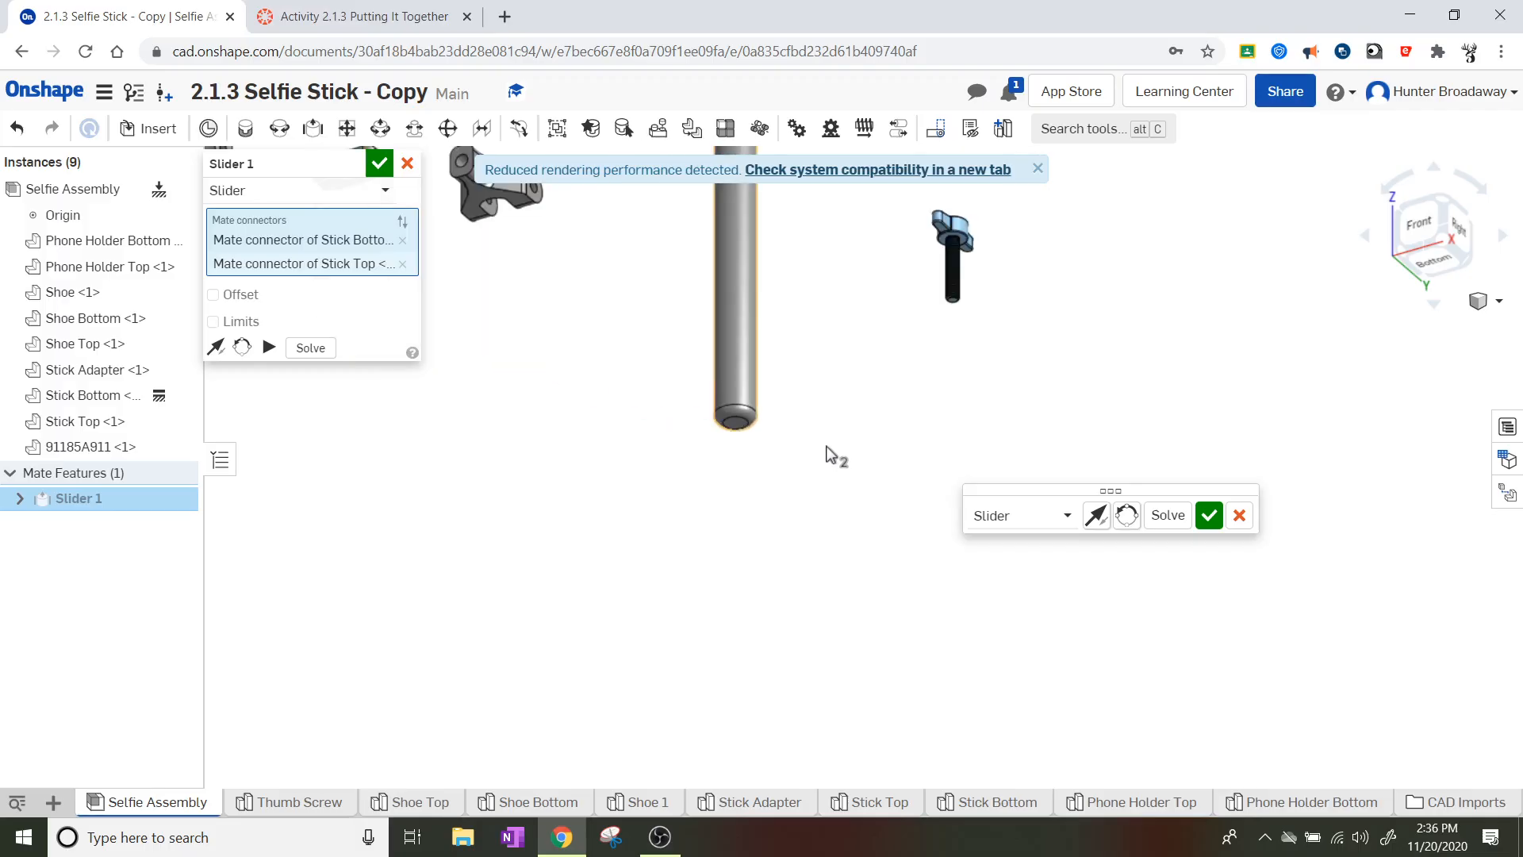
left_click(1447, 208)
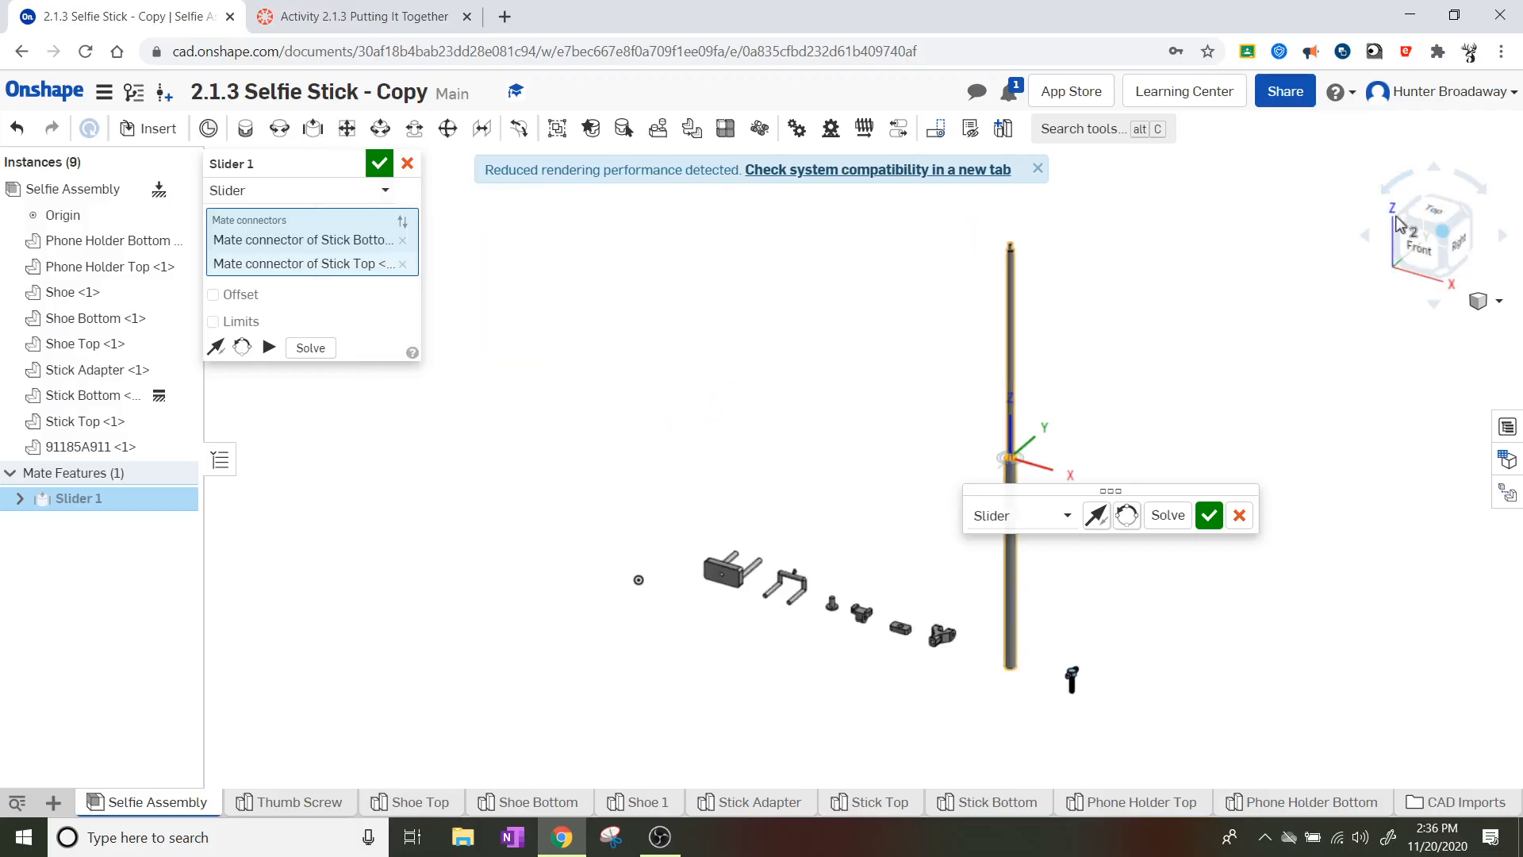
scroll(1051, 476, "up", 5)
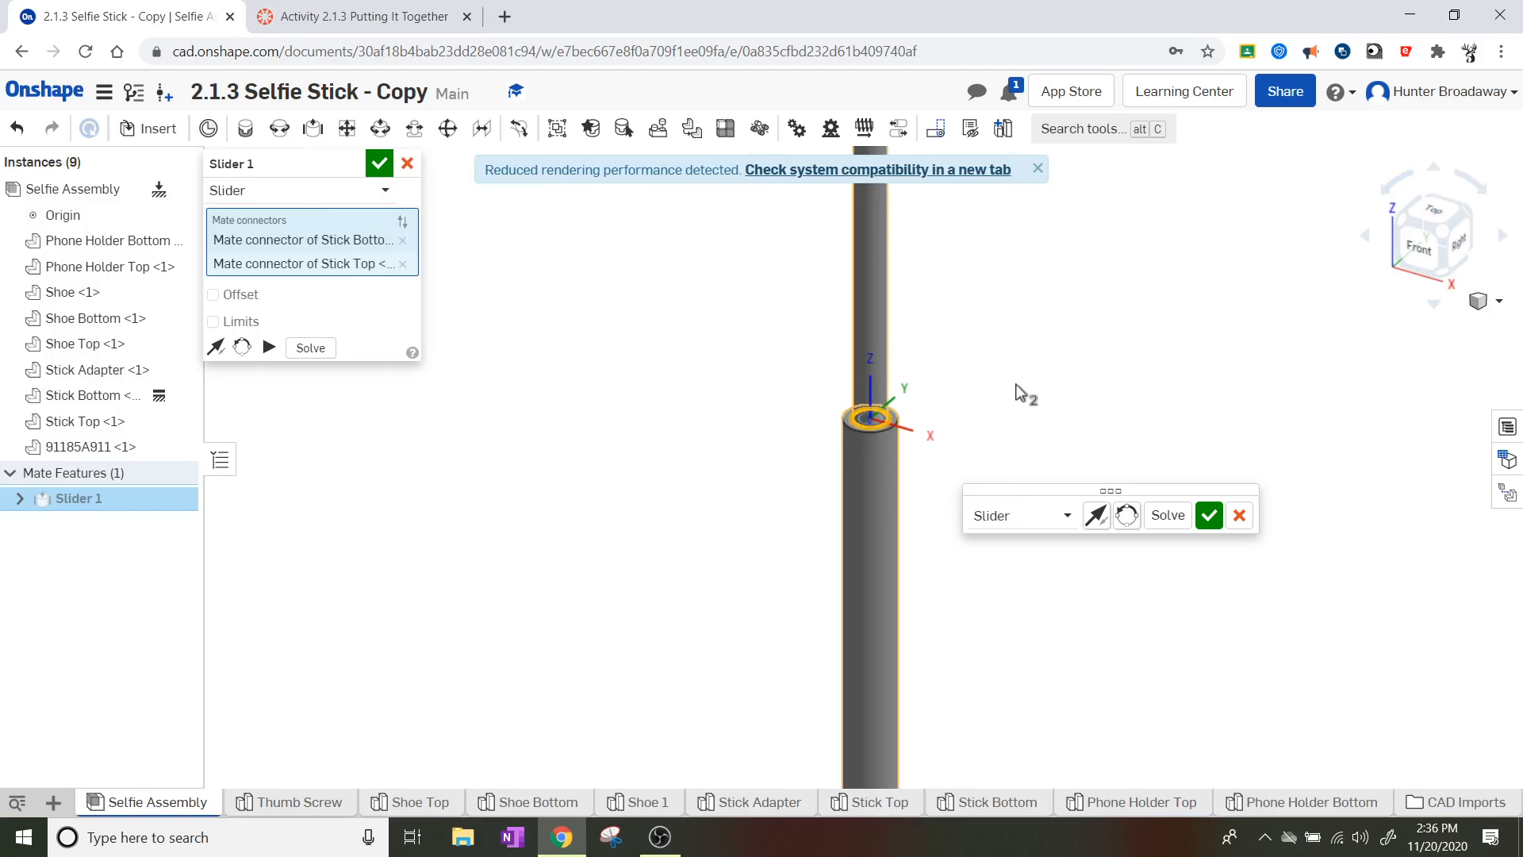
scroll(1016, 384, "down", 2)
middle_click_drag(1157, 415, 1057, 455)
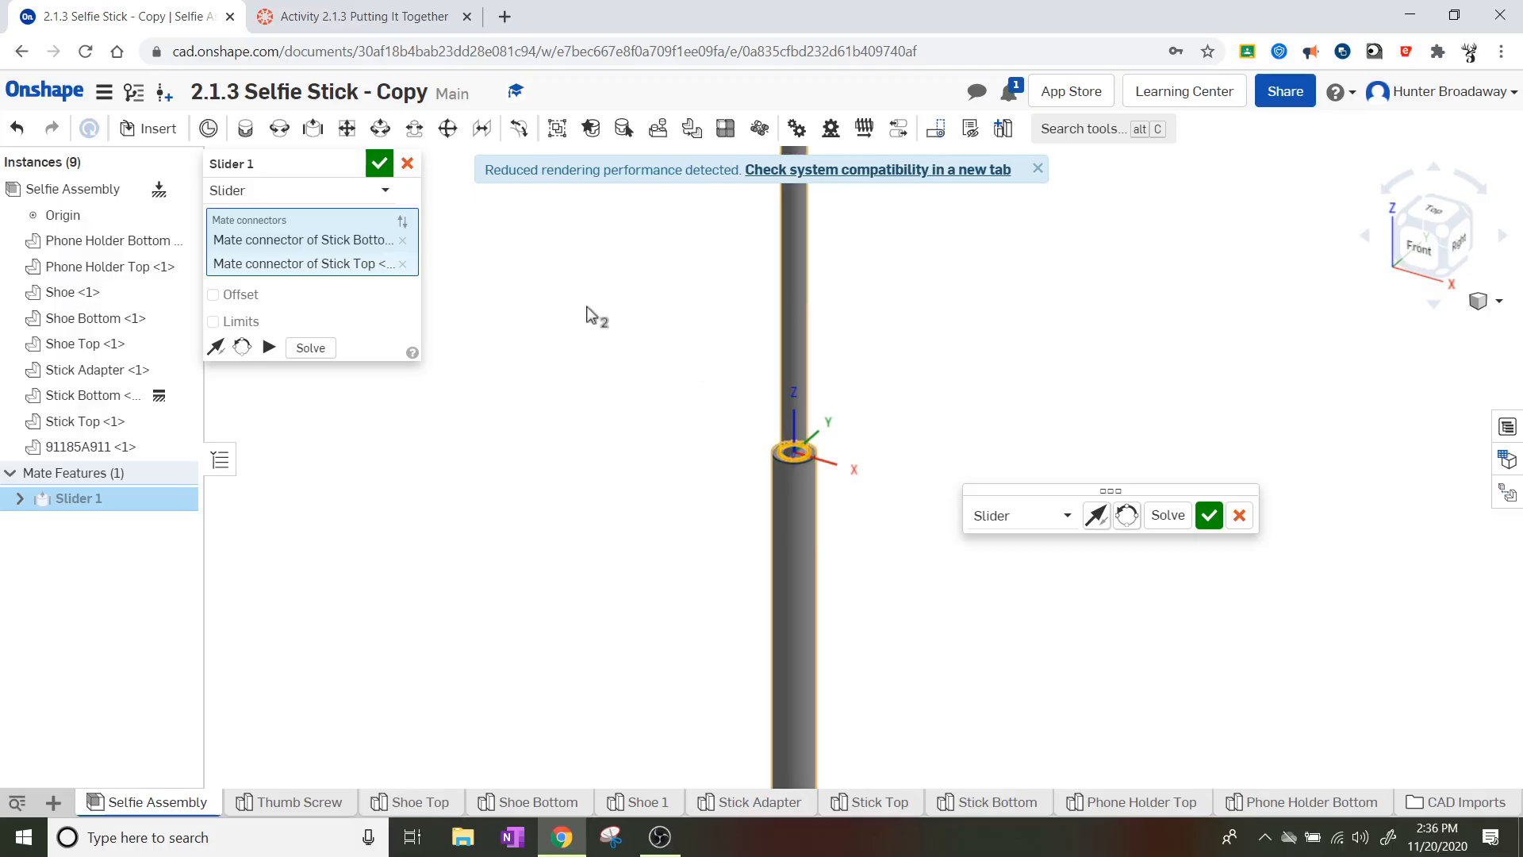
left_click(379, 164)
- Test the slider mate by moving Stick Top up and down along Stick Bottom's axis
scroll(647, 416, "down", 5)
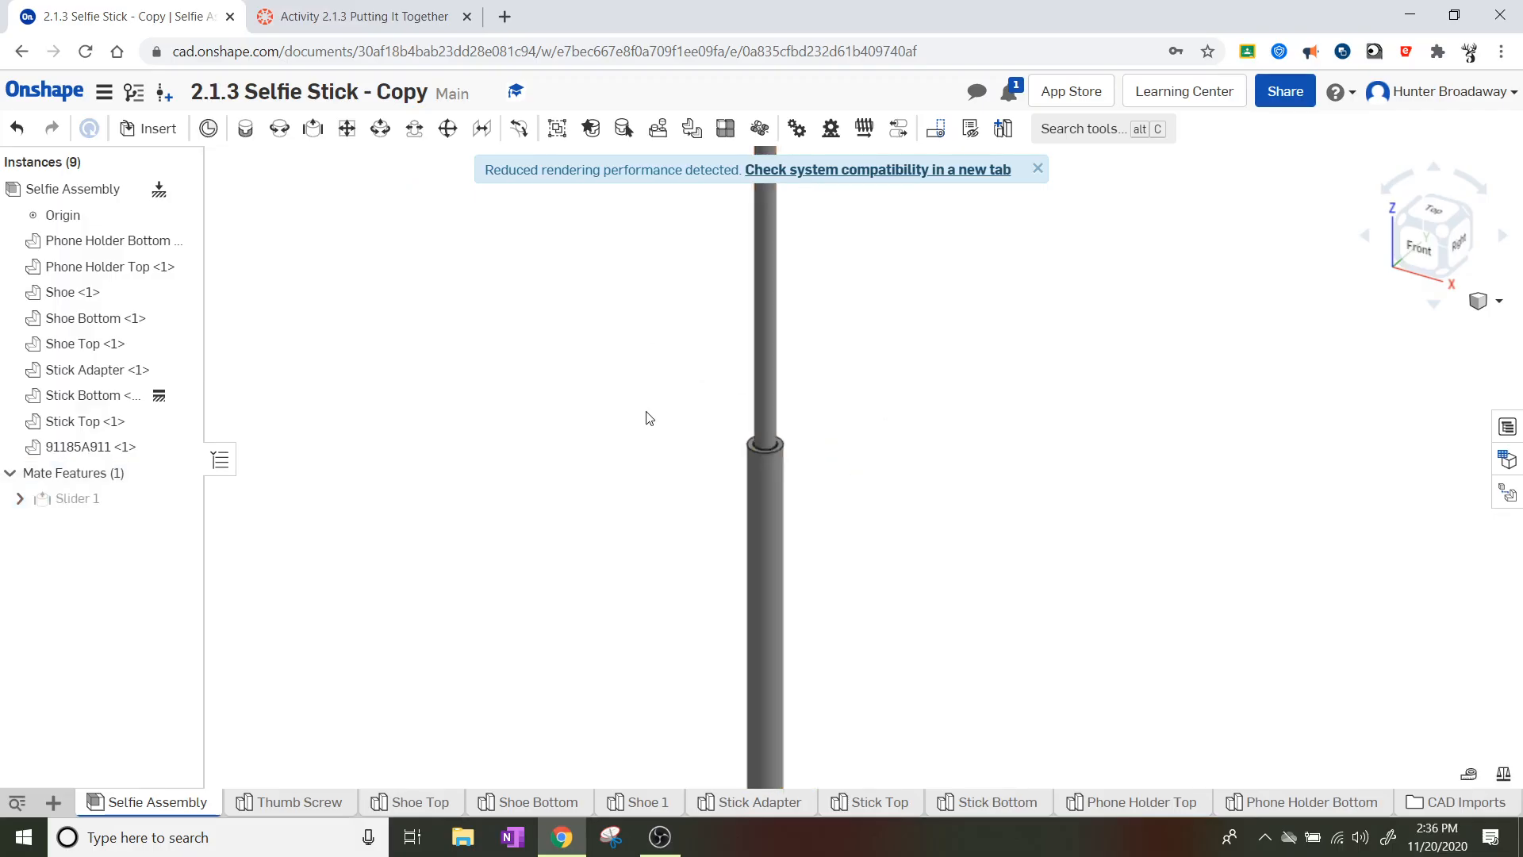
middle_click_drag(544, 388, 802, 344)
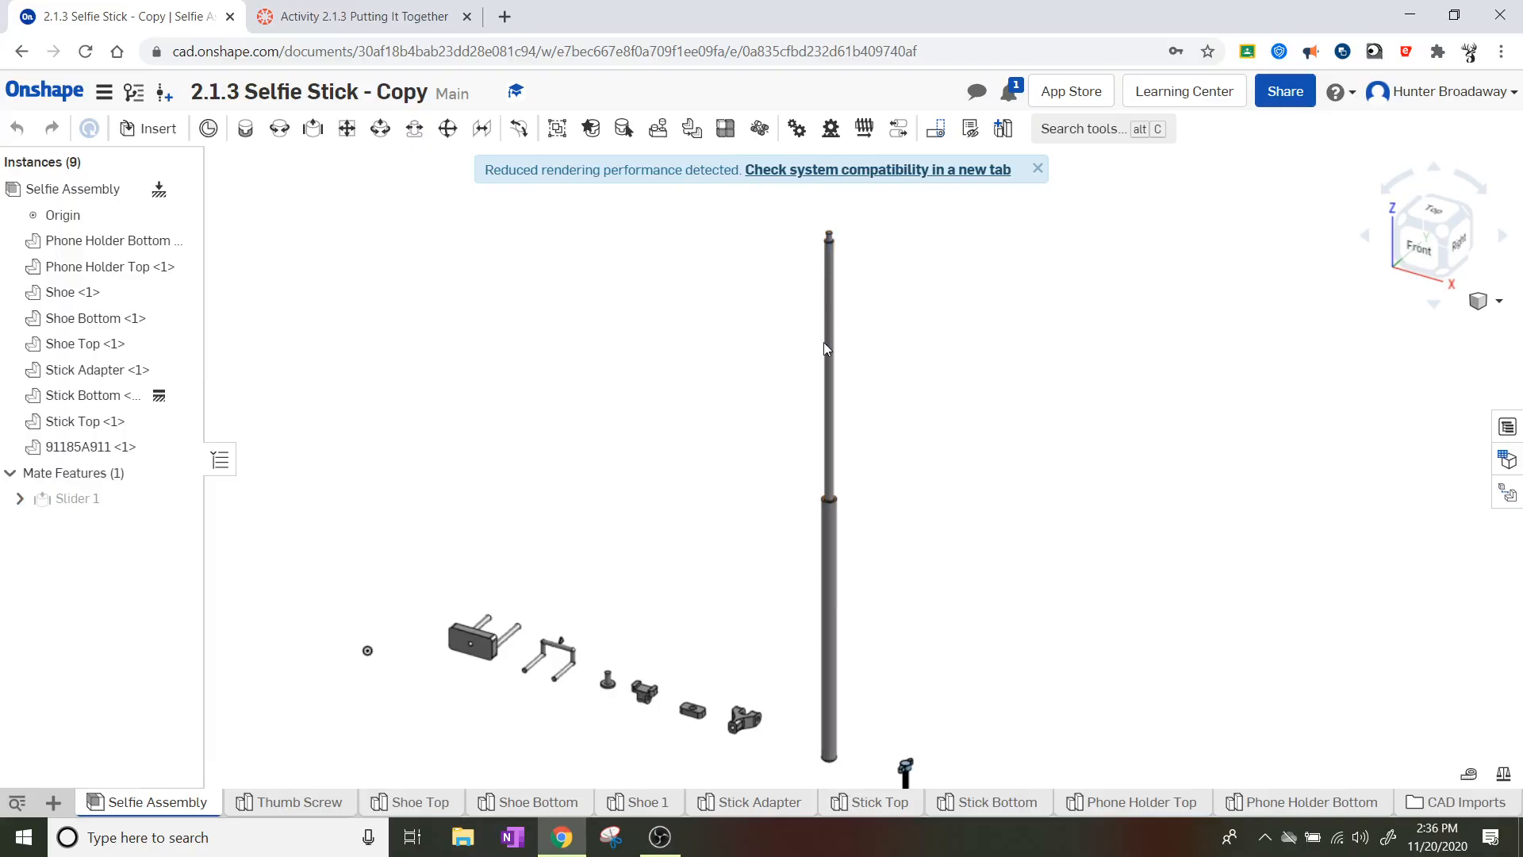
left_click_drag(823, 341, 851, 248)
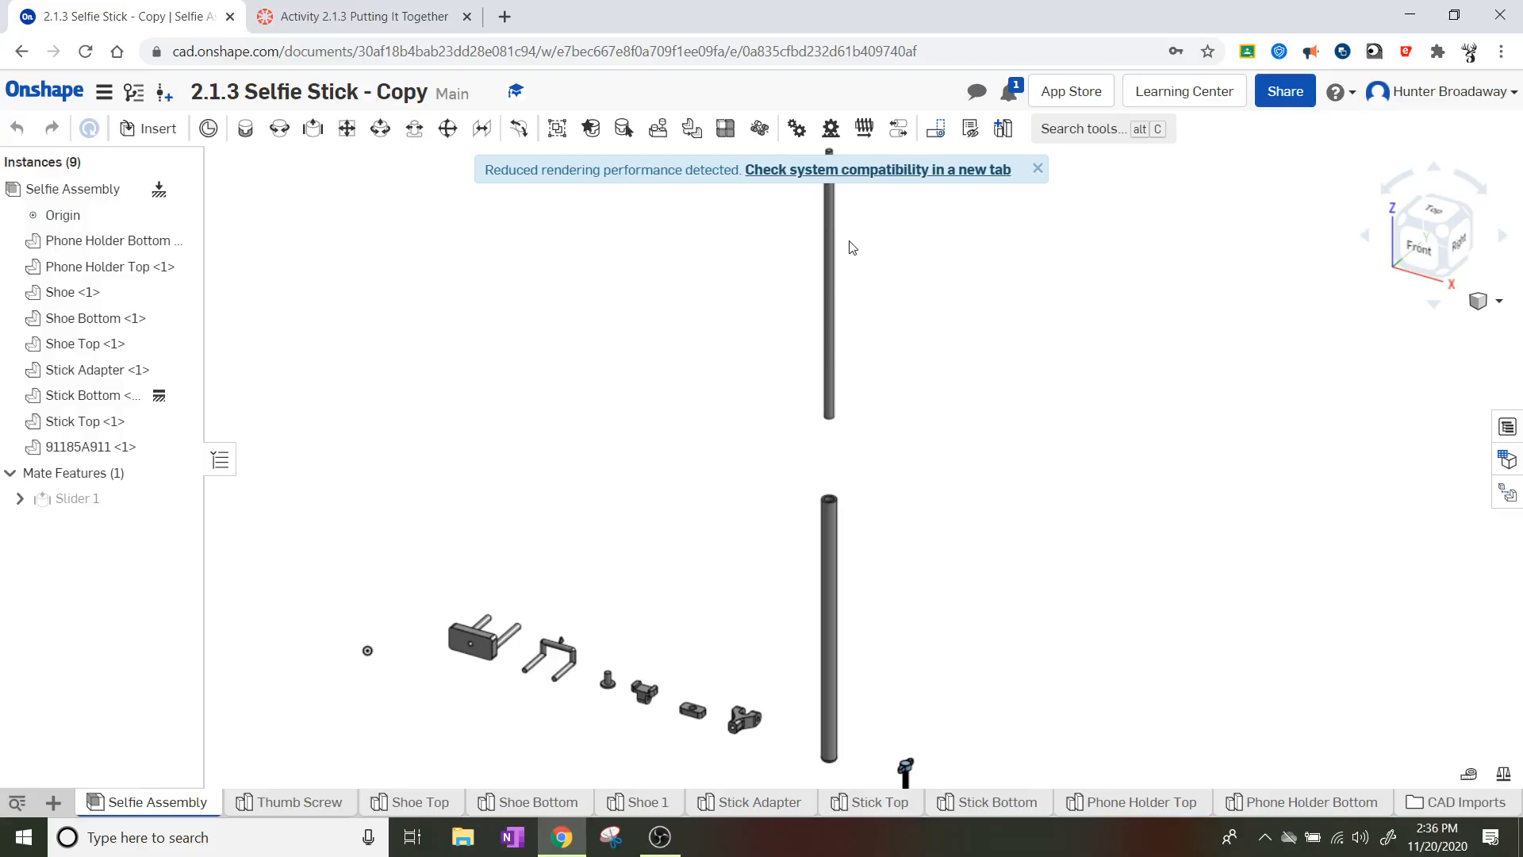
left_click_drag(851, 248, 847, 698)
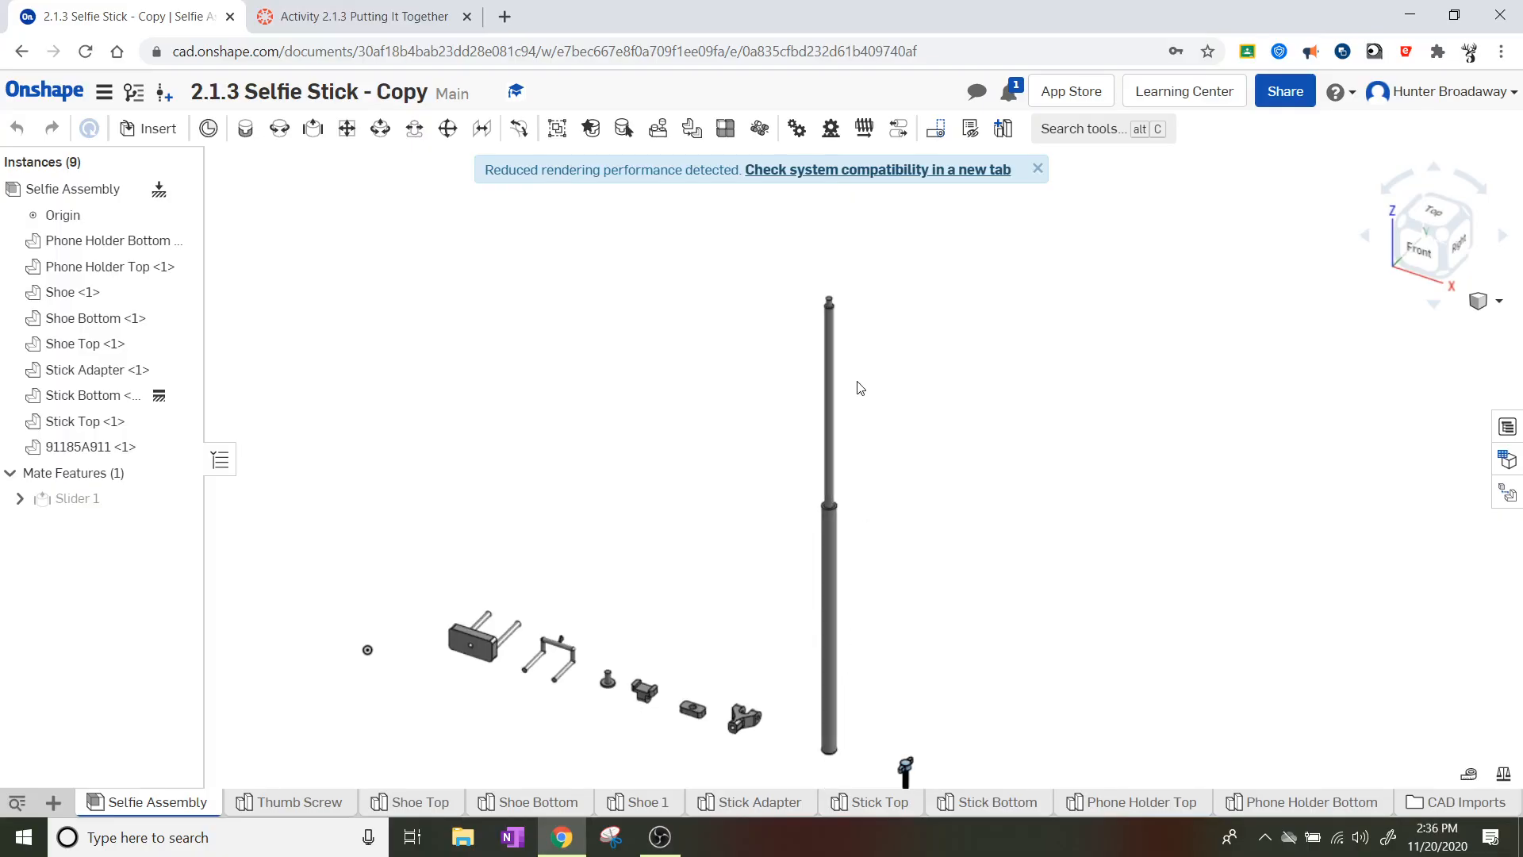
left_click_drag(838, 442, 833, 404)
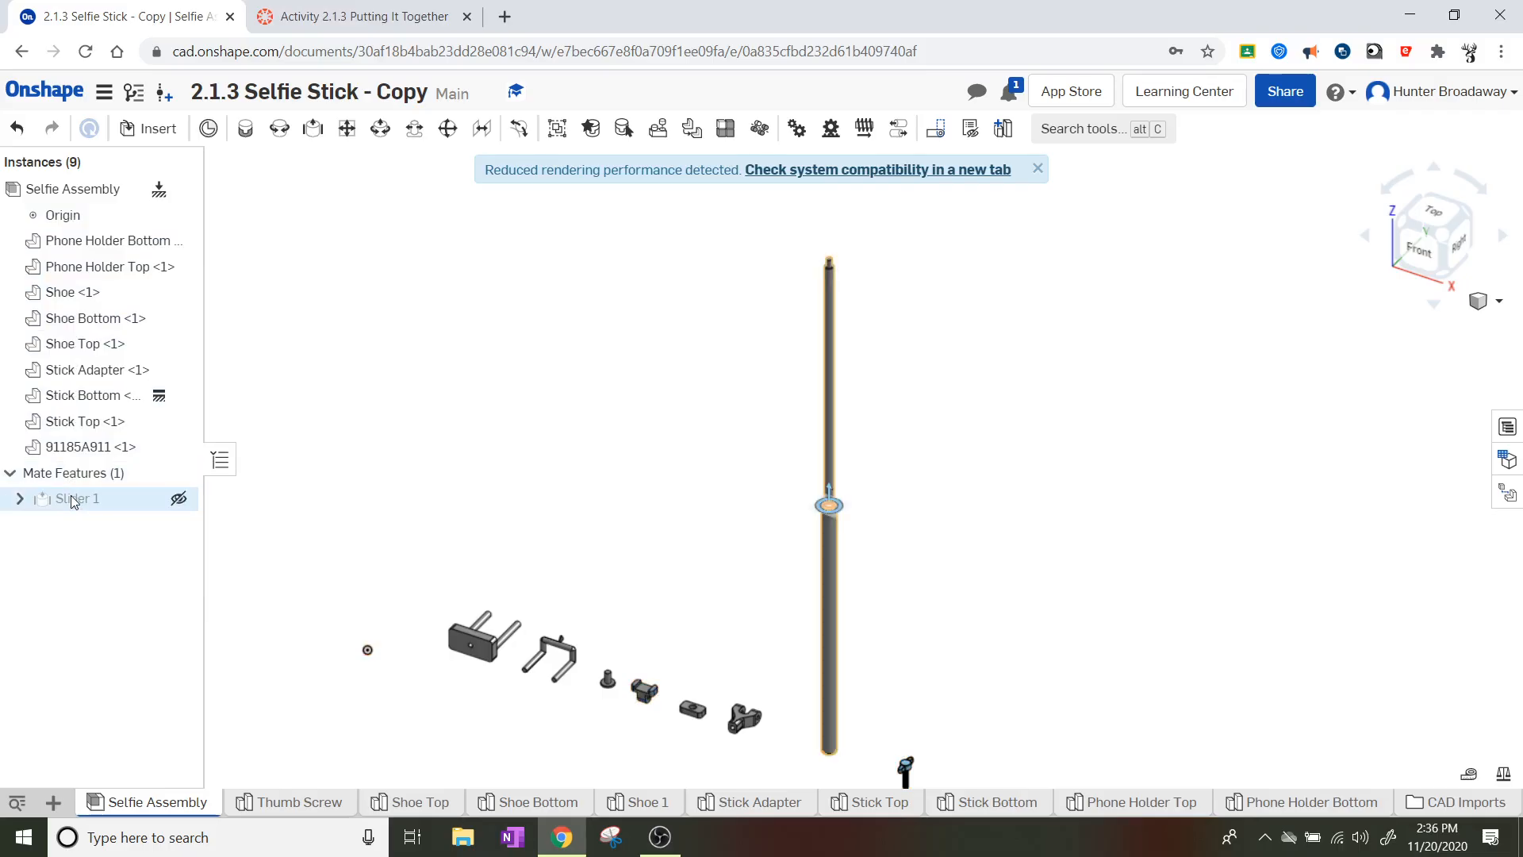
- Reopen the Slider 1 mate for editing and enable its limits
mouse_move(75, 499)
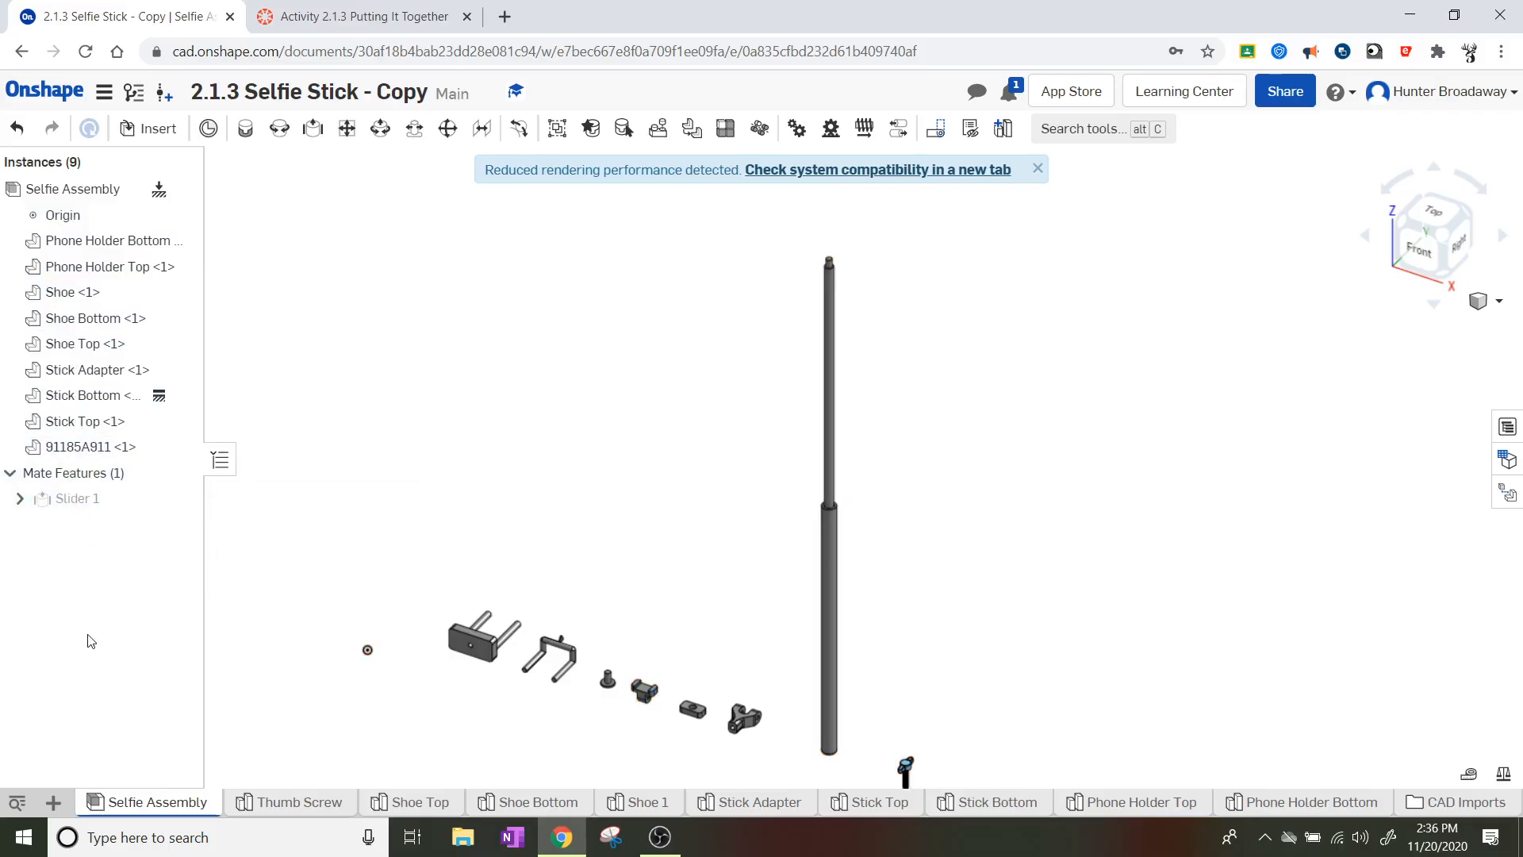
right_click(76, 500)
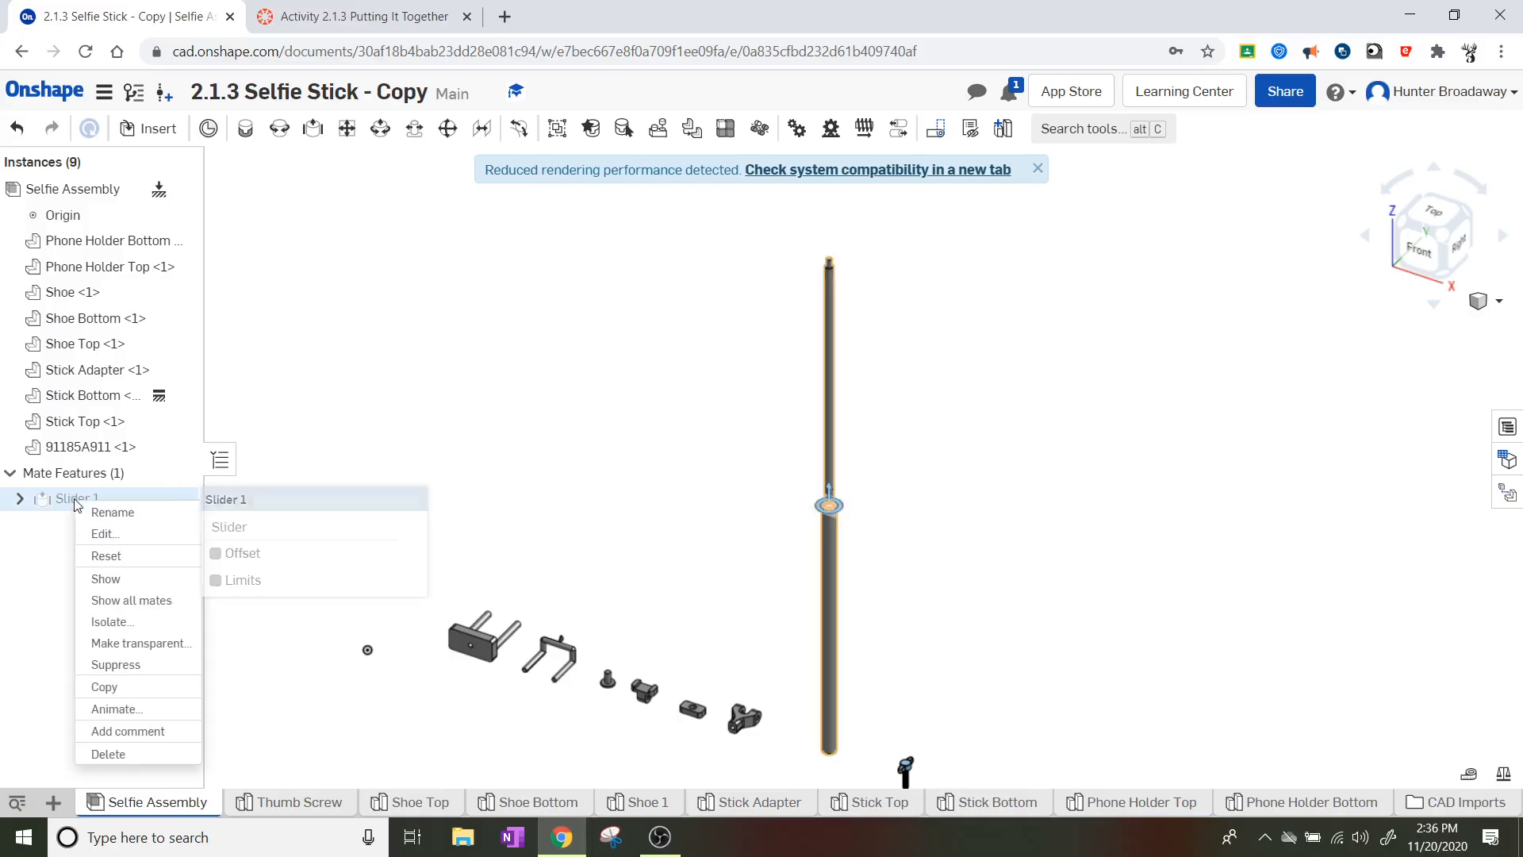
left_click(105, 532)
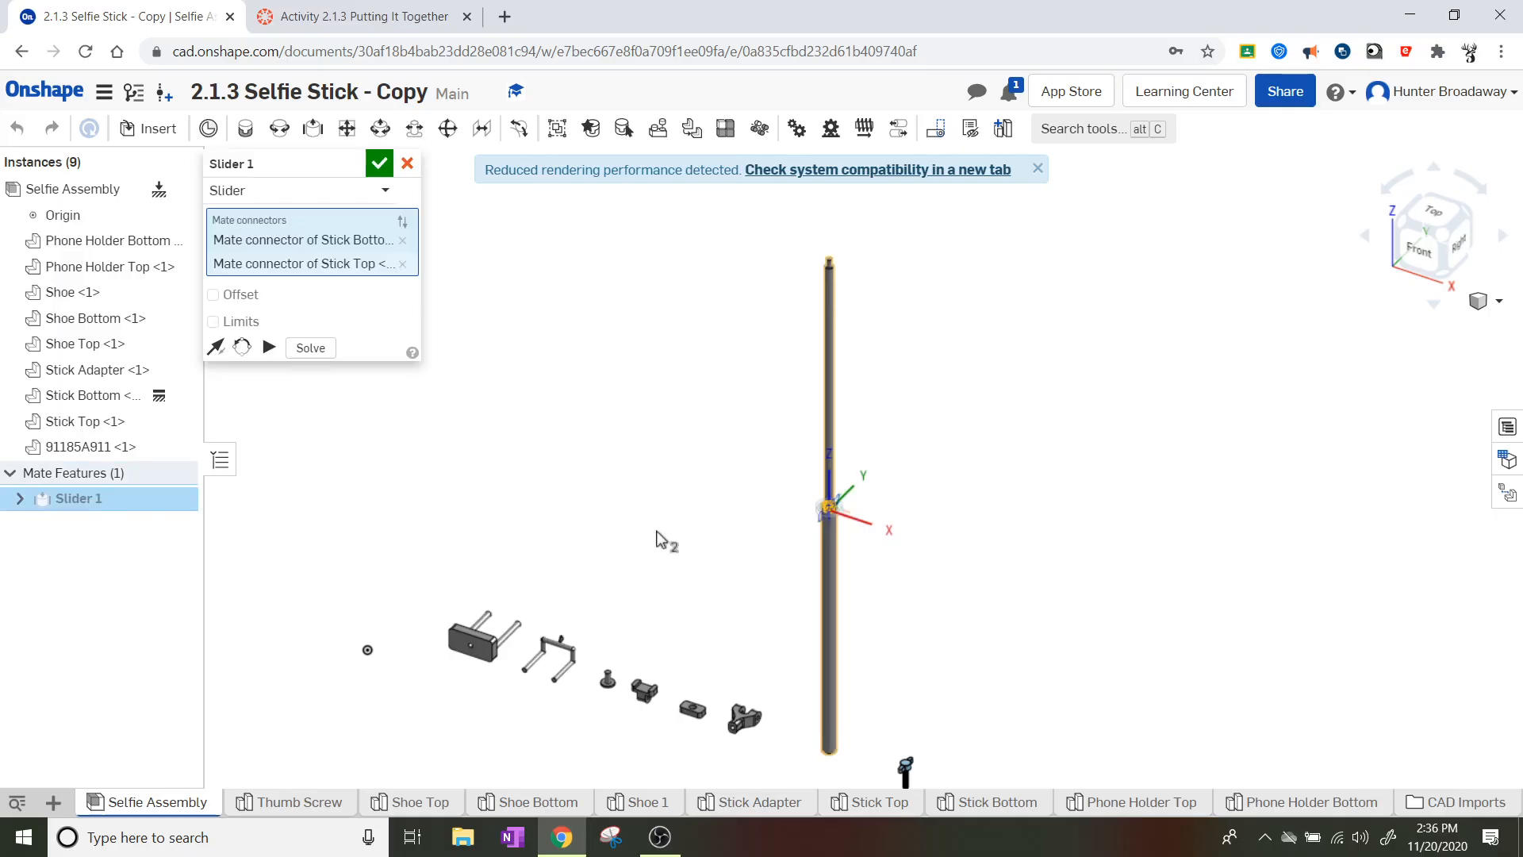
scroll(675, 547, "up", 3)
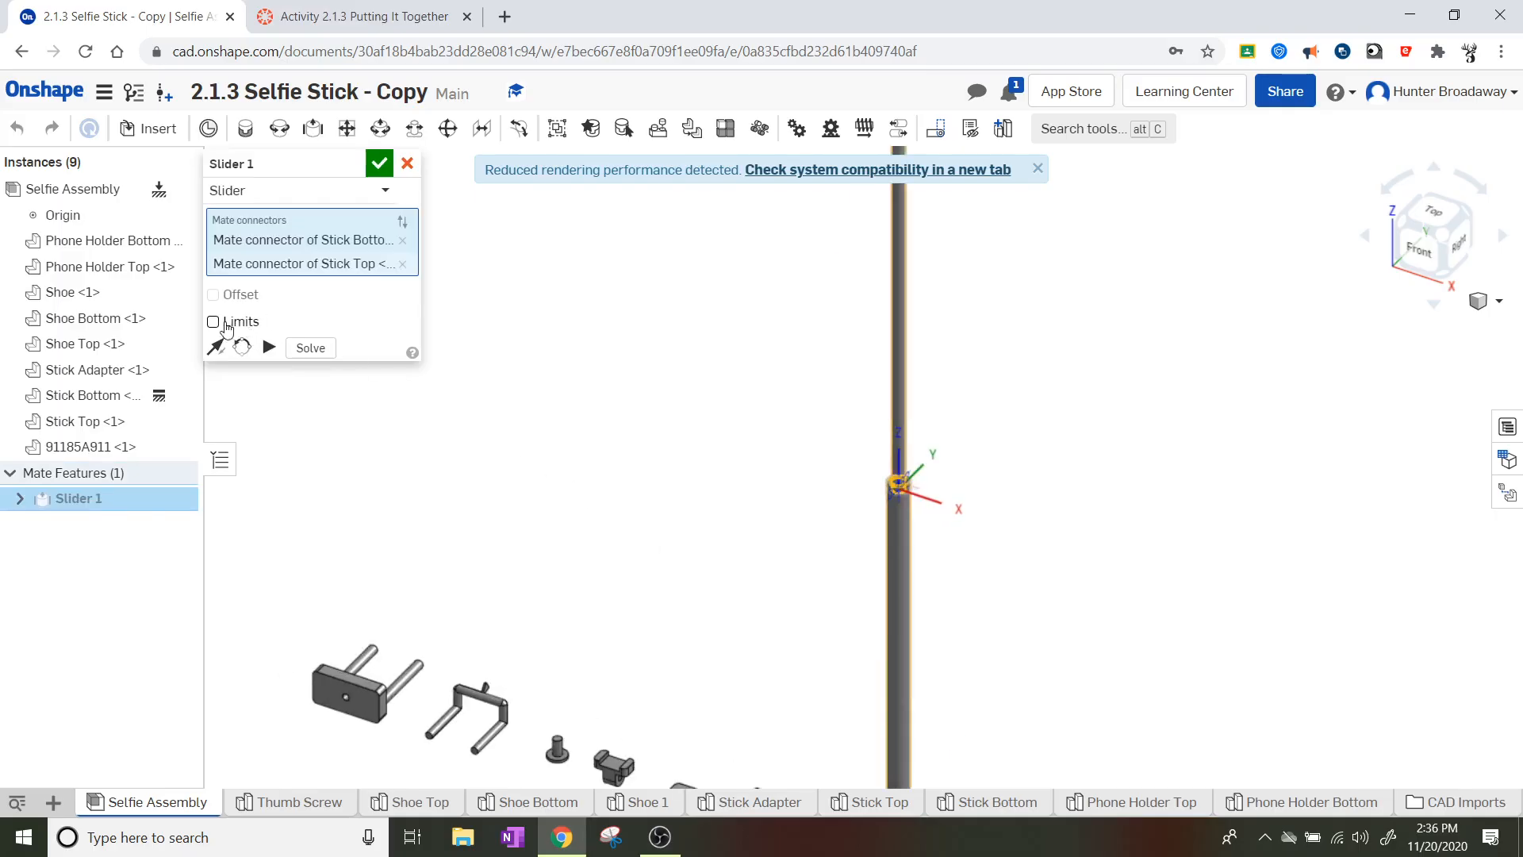
left_click(226, 324)
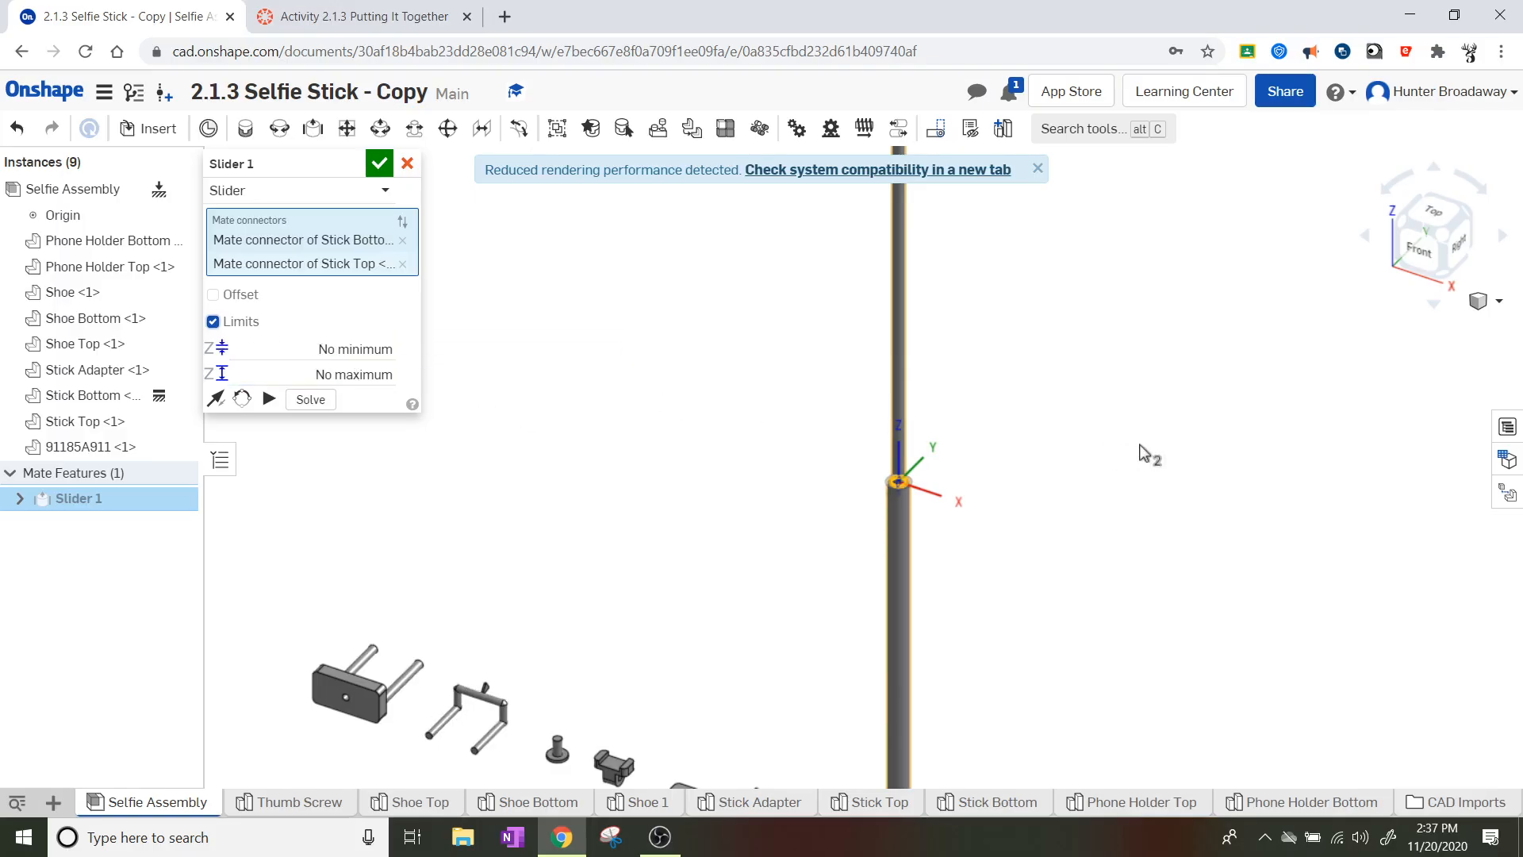
- Set the slider mate's minimum Z limit to 0 in
middle_click_drag(1144, 454, 1110, 341)
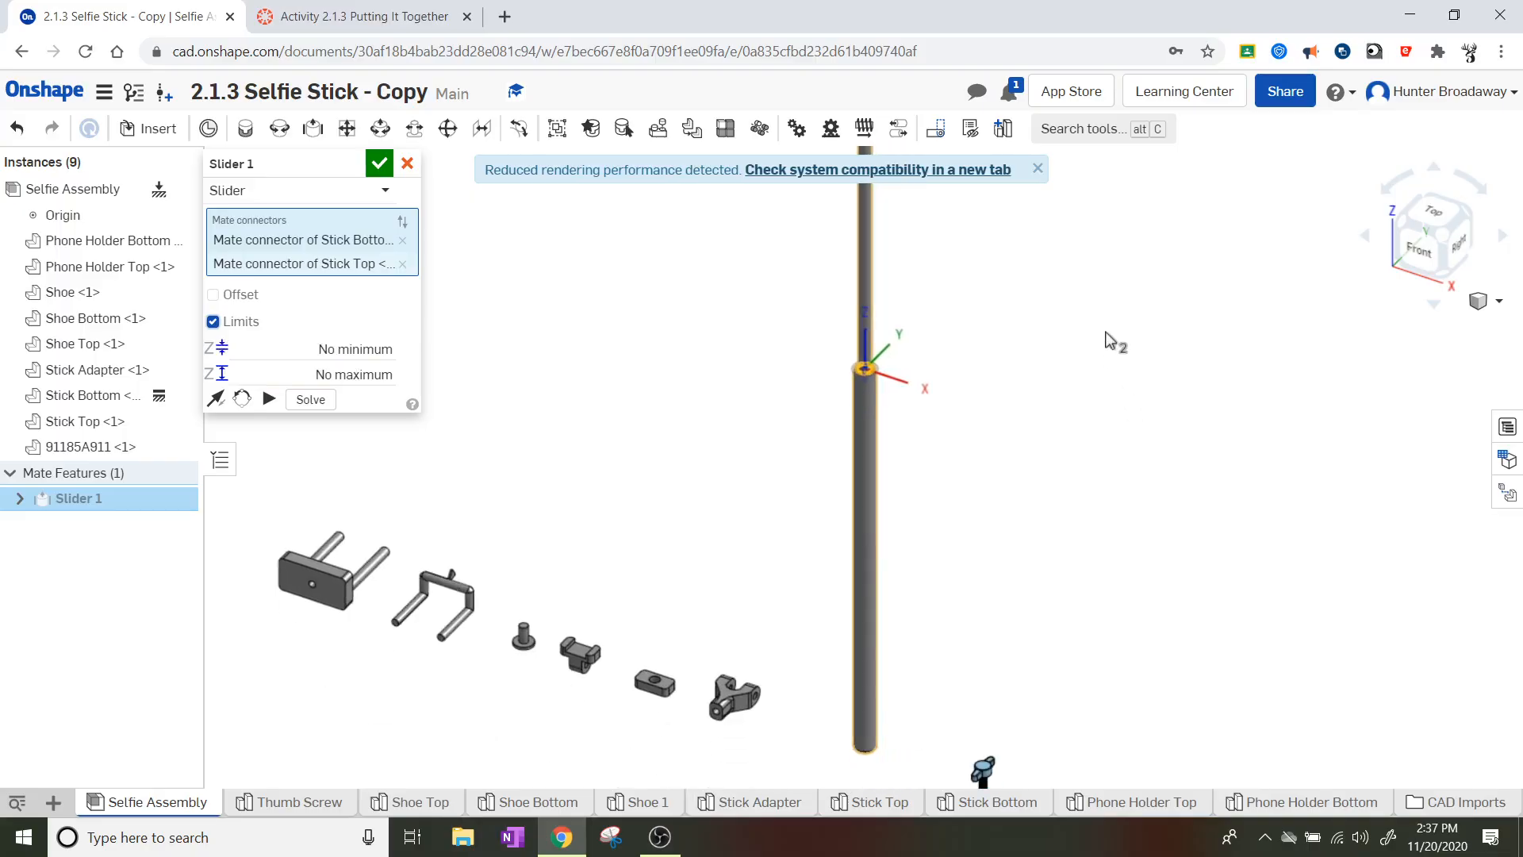
left_click(1416, 255)
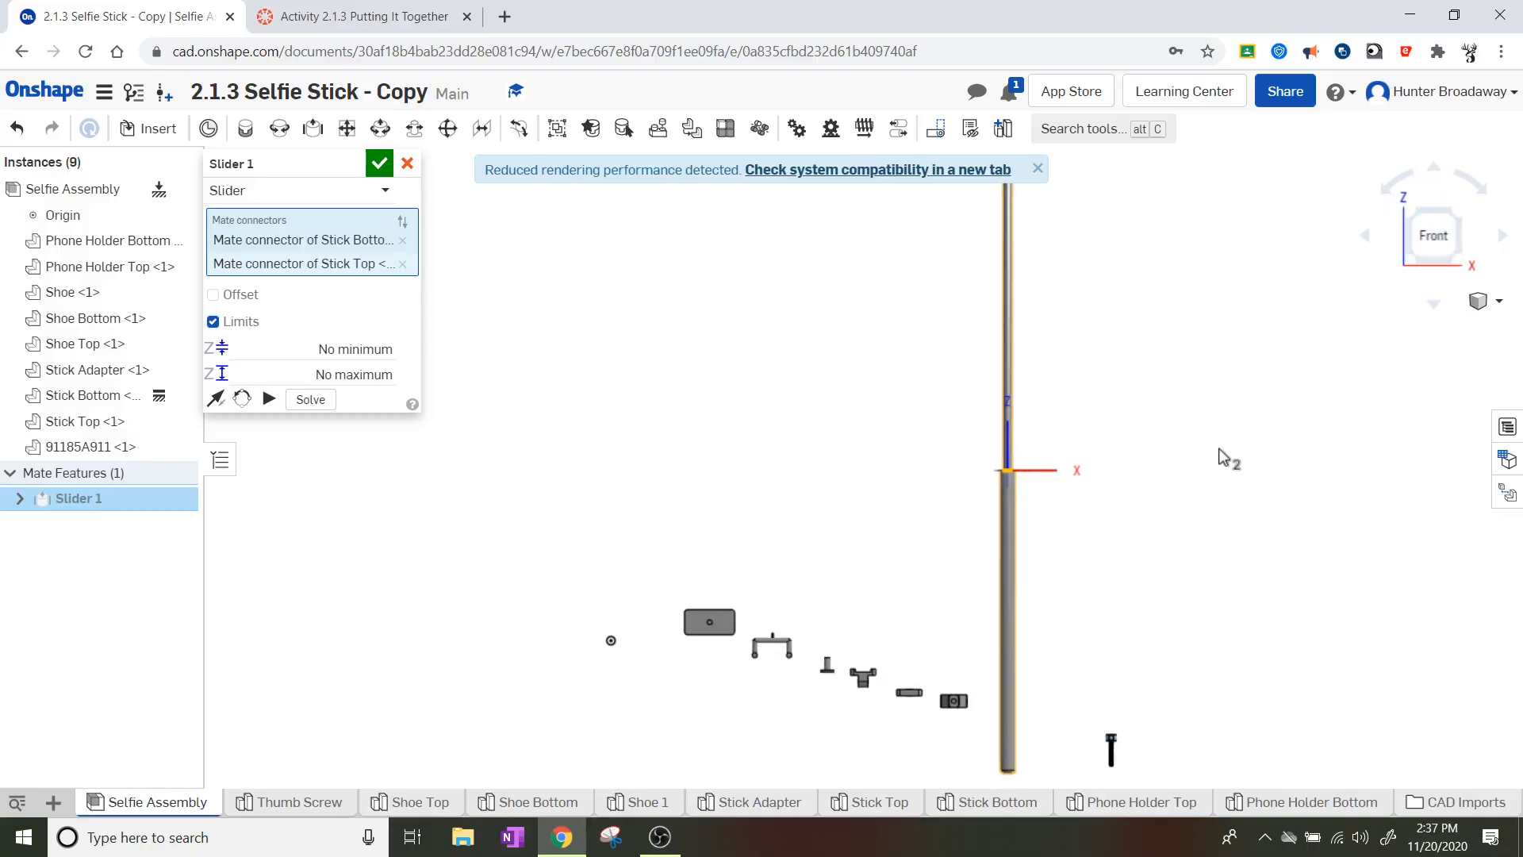
middle_click_drag(1219, 455, 1073, 391)
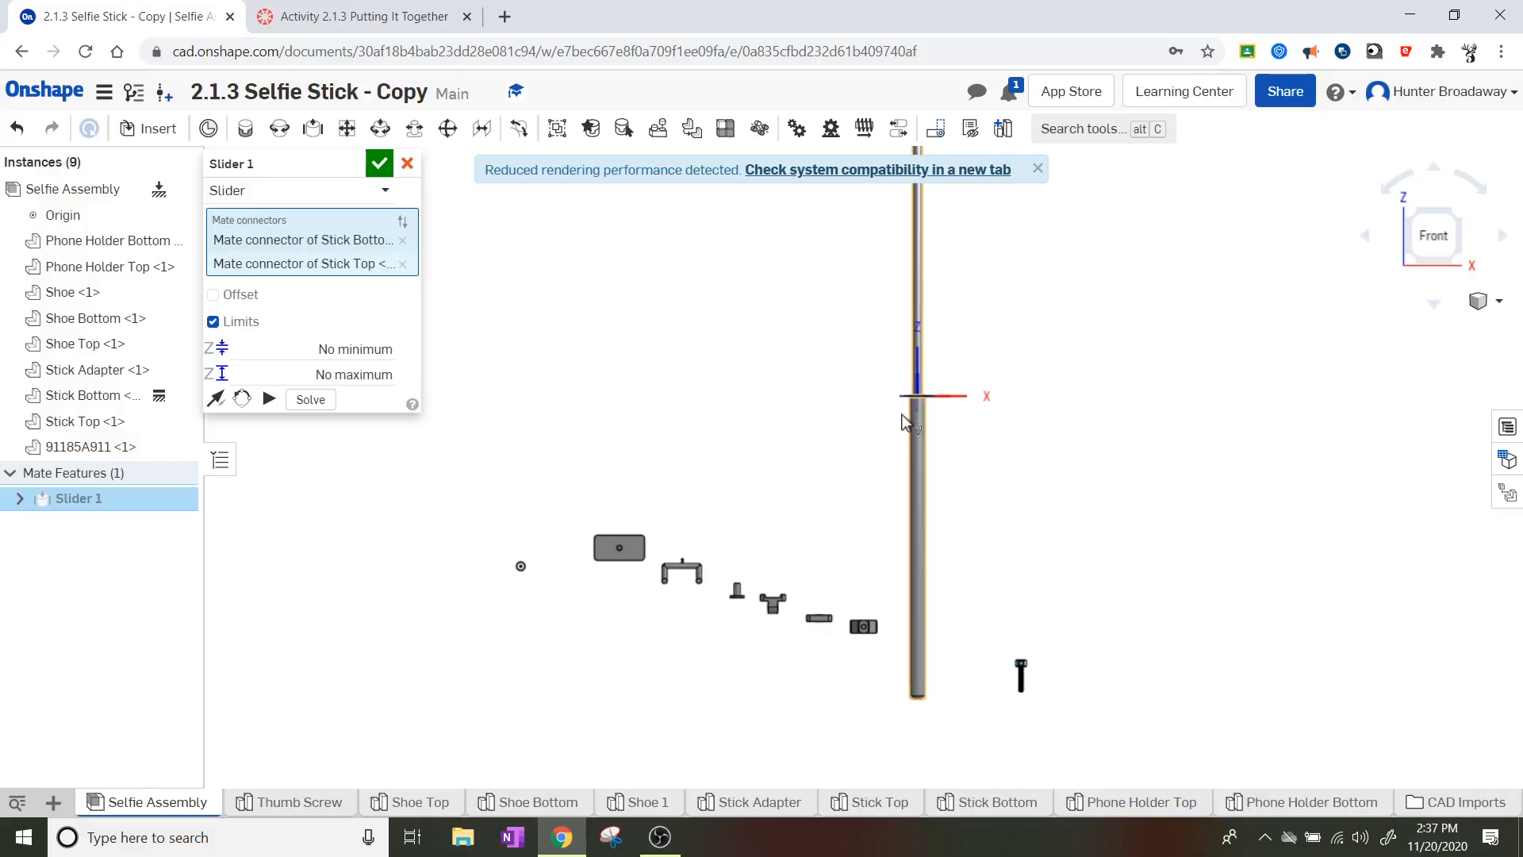
left_click(311, 350)
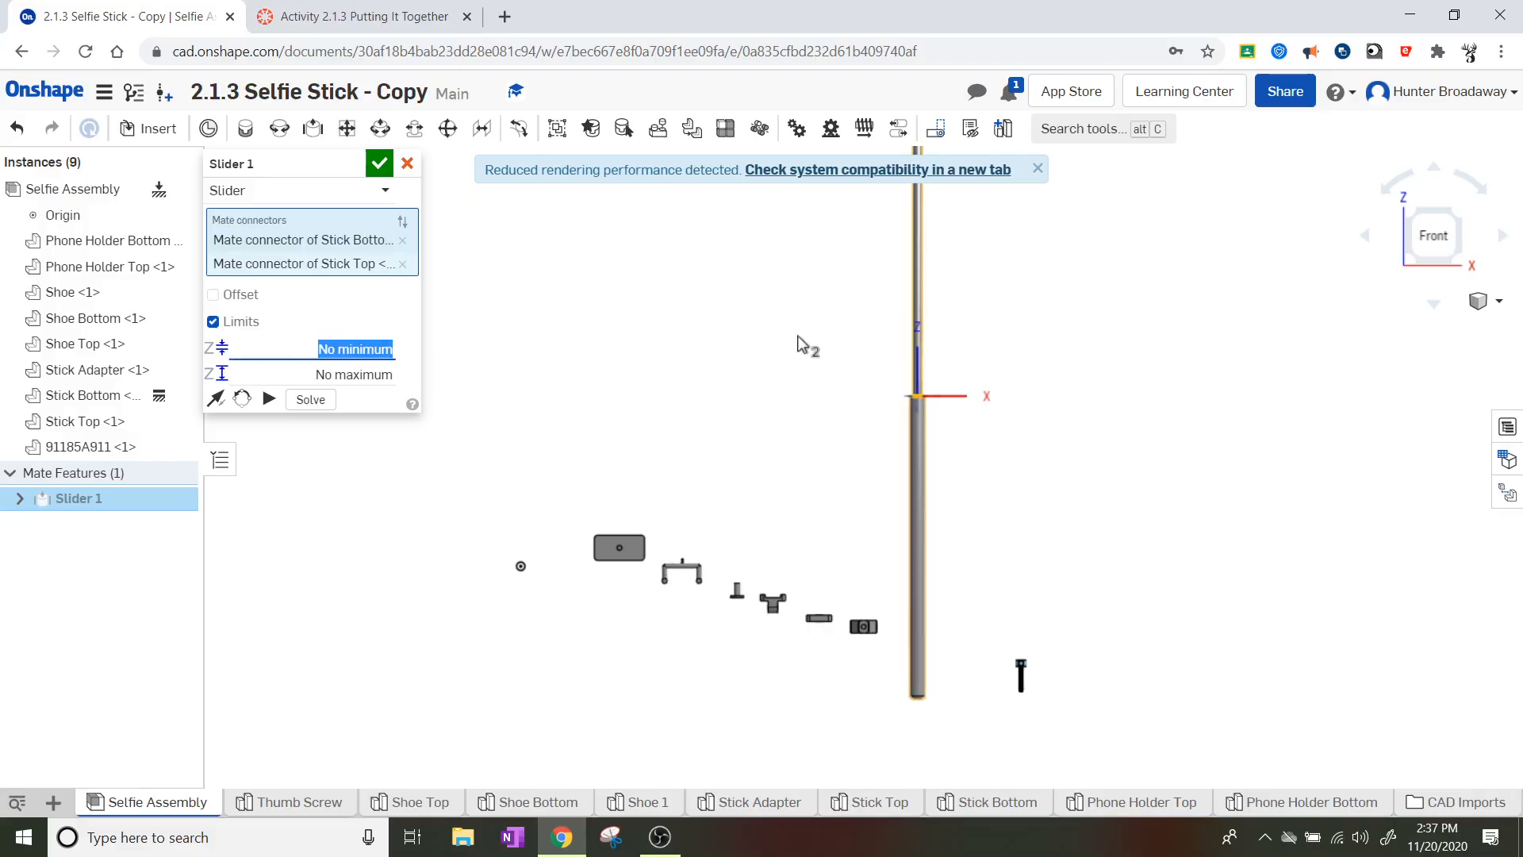
type("0")
key("Return")
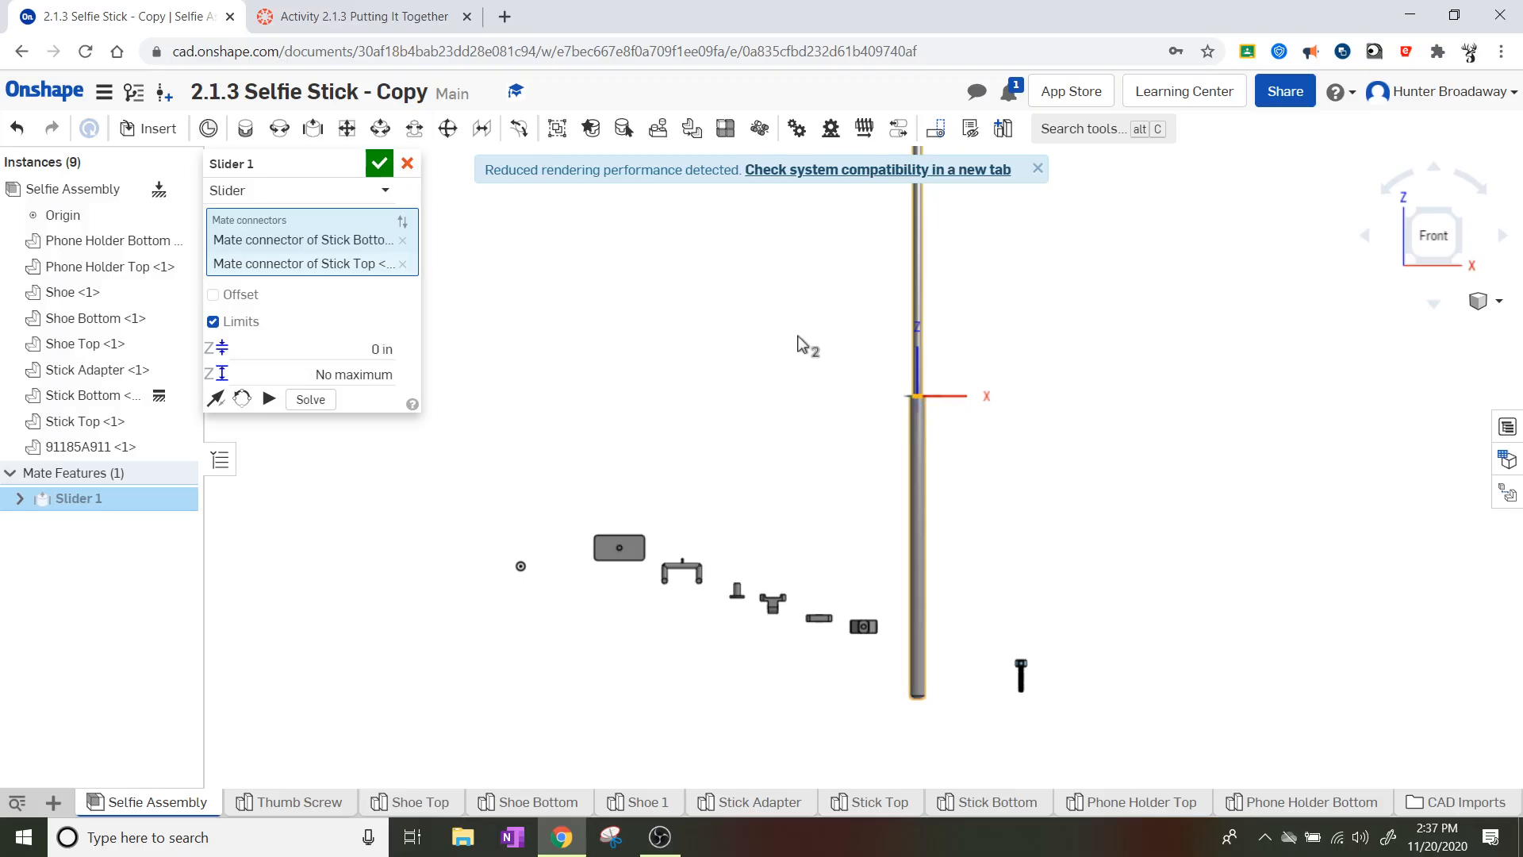
- Try a maximum Z limit of -8 in for the slider mate
left_click(362, 372)
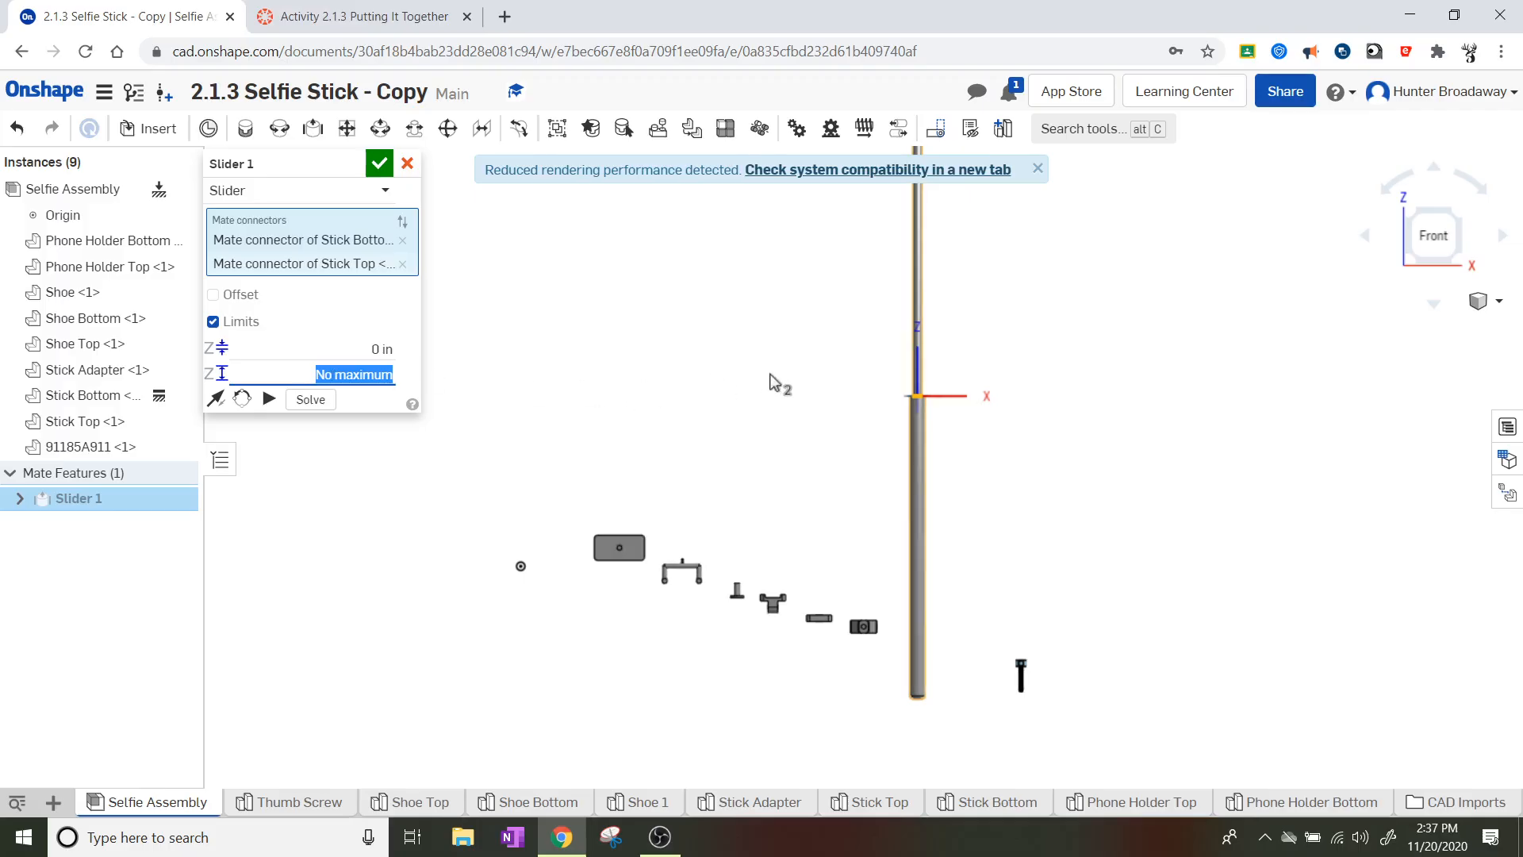
key("BackSpace")
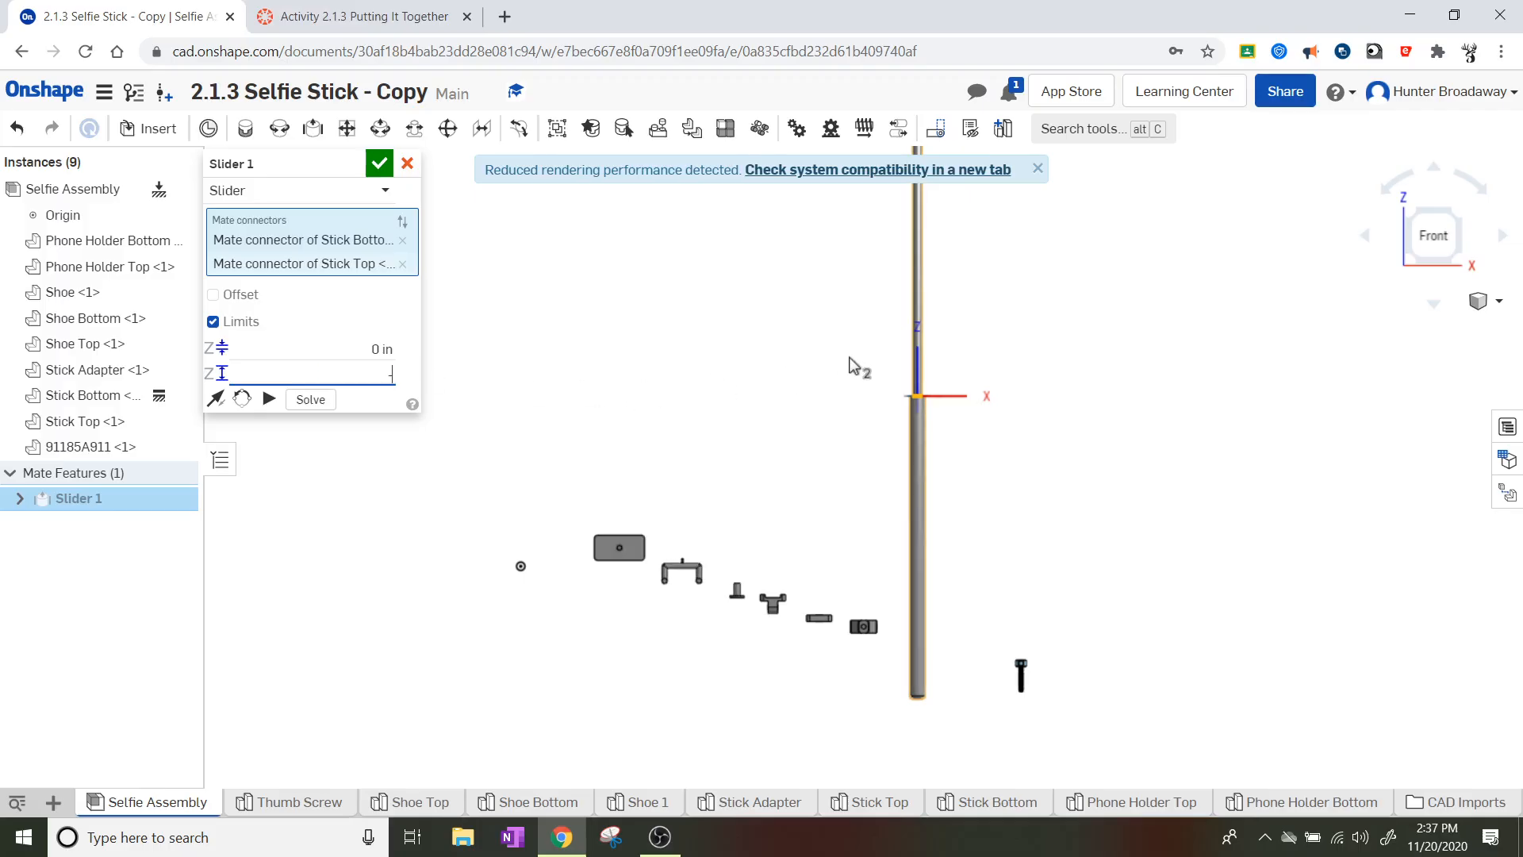
key("Return")
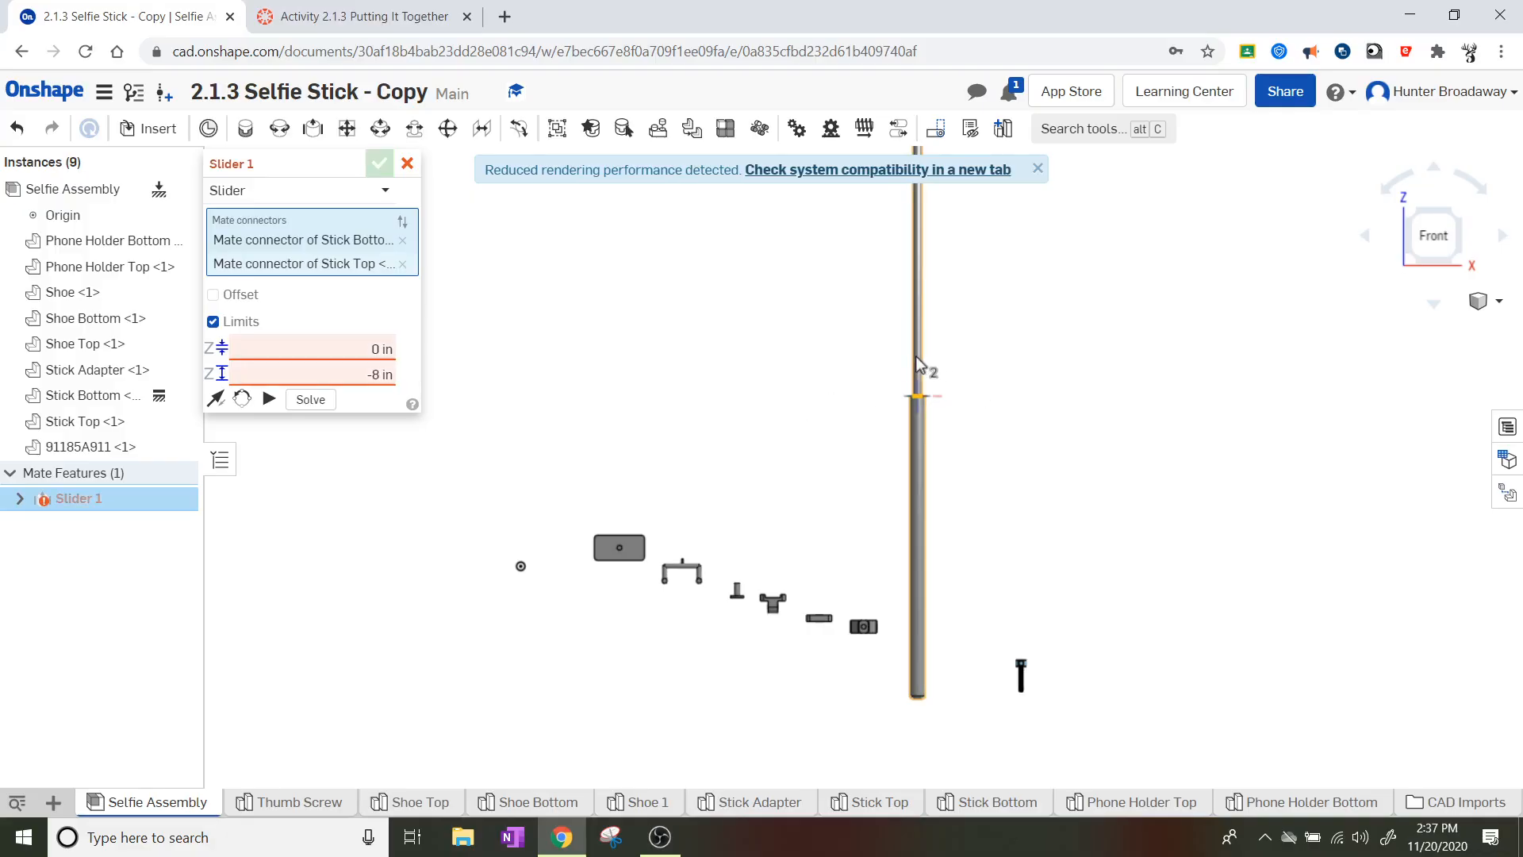
- Set the slider mate's maximum Z limit to 8 in and accept the edited mate
left_click(350, 370)
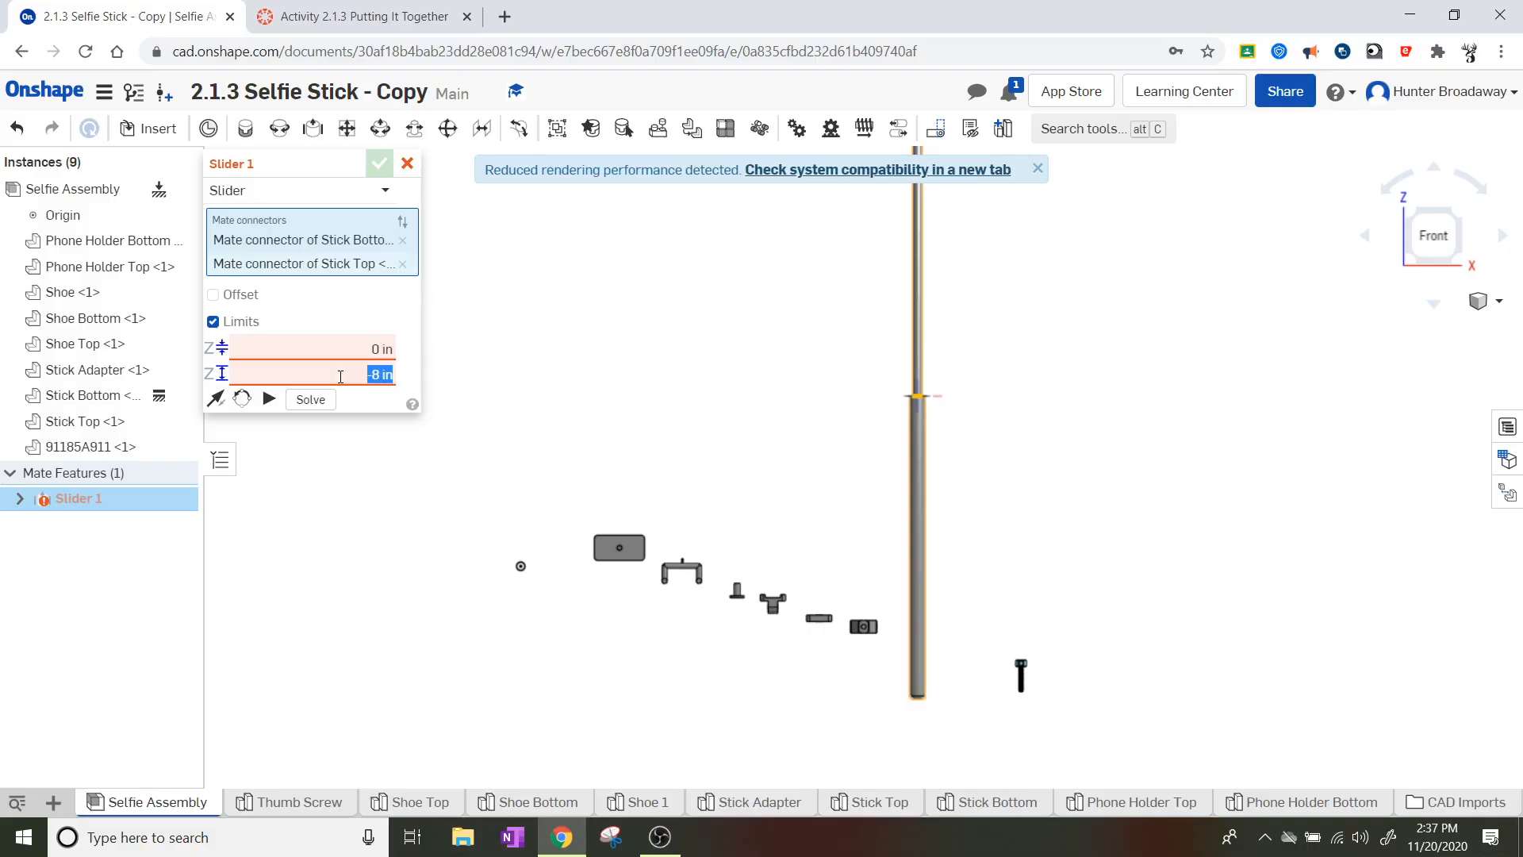
type("8")
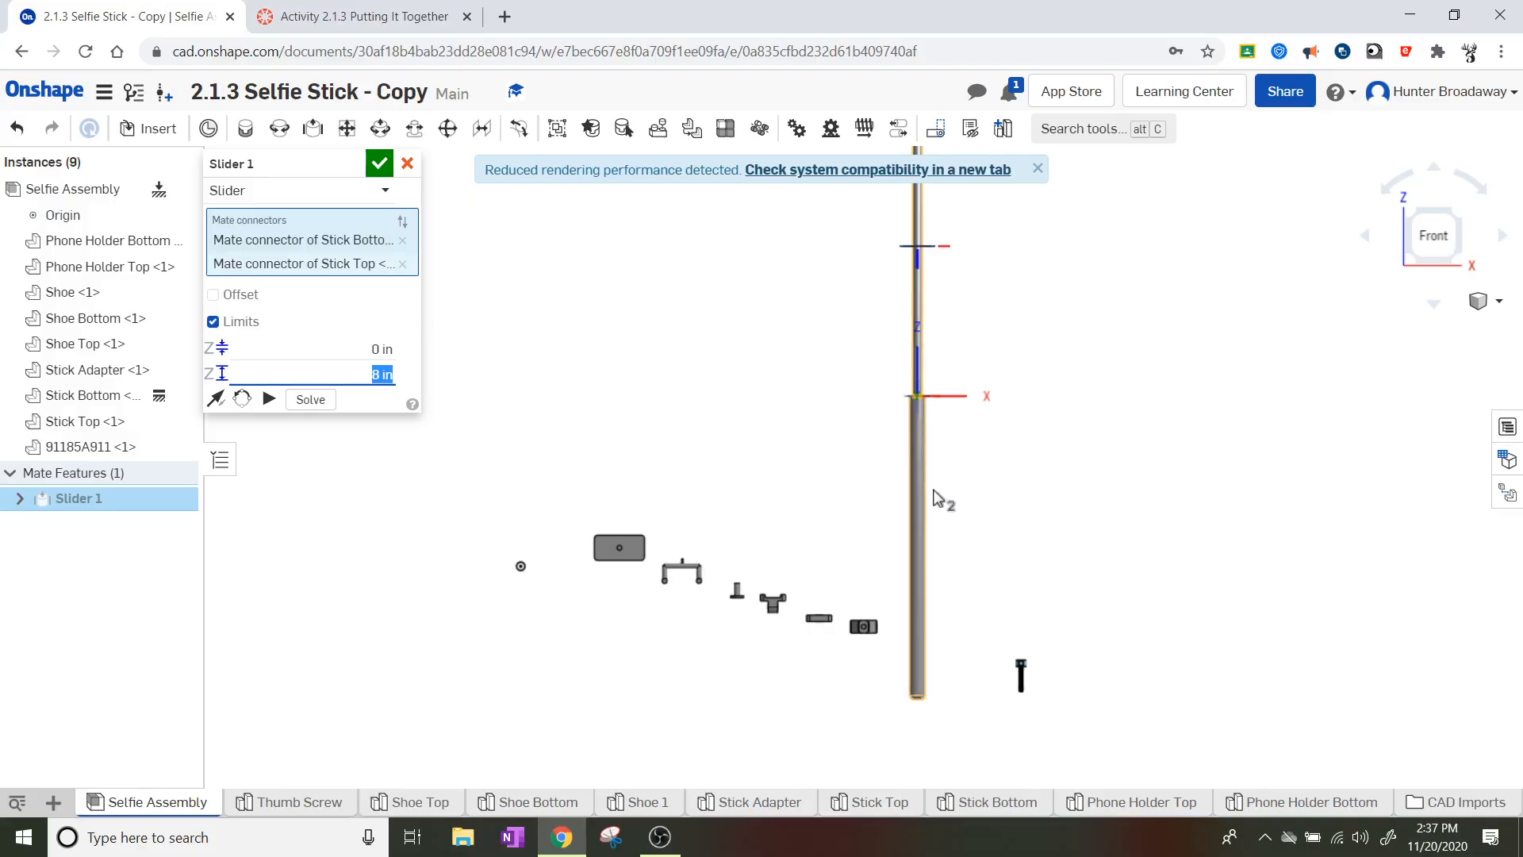
left_click(379, 164)
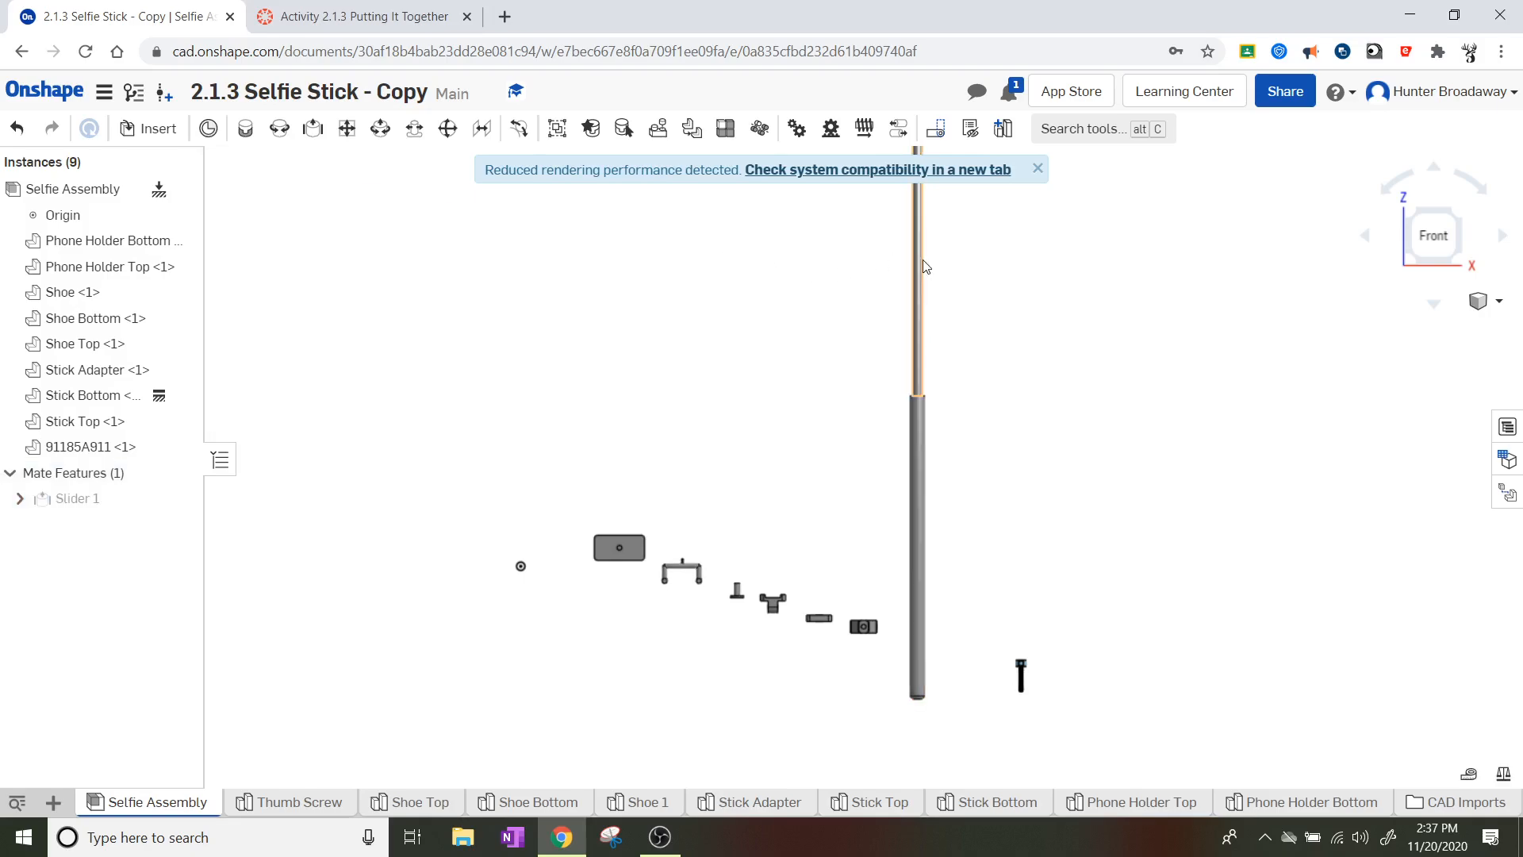
- Test the limited travel by moving Stick Top up and down along Stick Bottom
mouse_move(918, 308)
left_mouse_down()
mouse_move(919, 498)
mouse_move(920, 302)
left_mouse_up()
middle_click_drag(1081, 333, 952, 447)
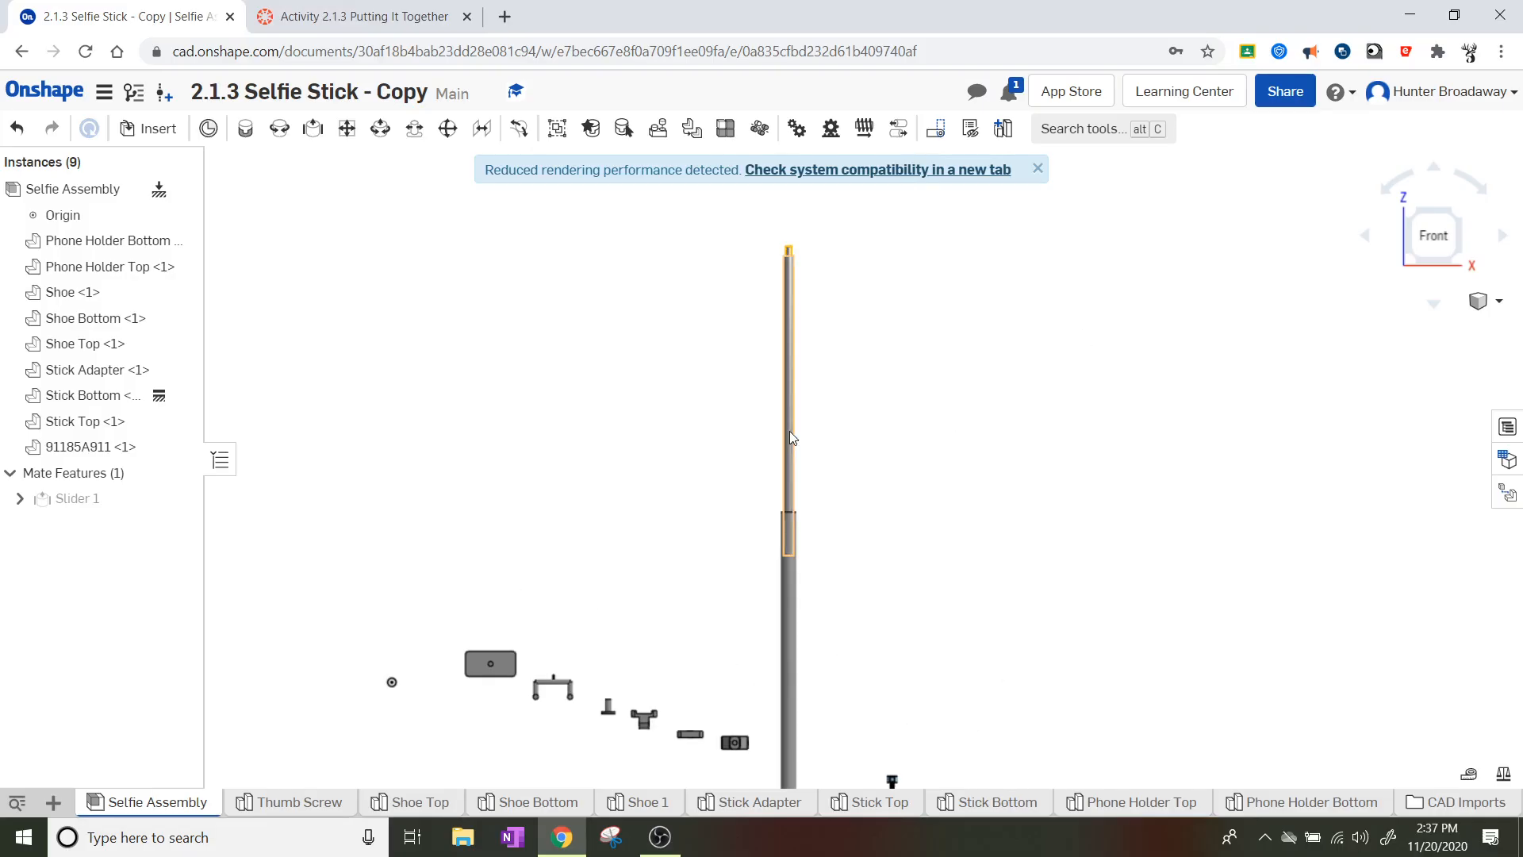
left_click_drag(788, 430, 788, 287)
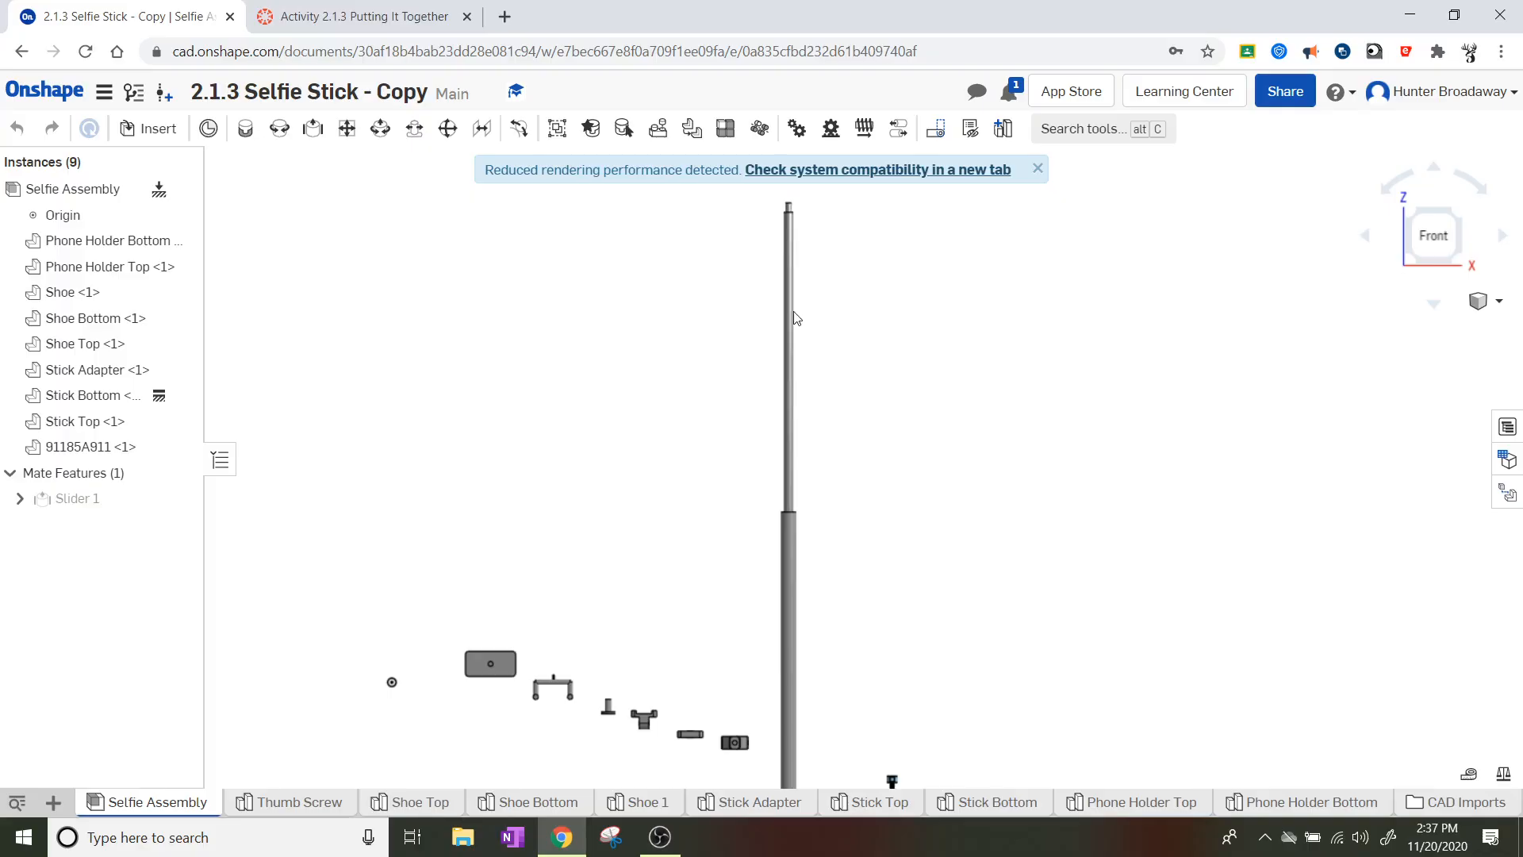
left_click_drag(789, 407, 782, 669)
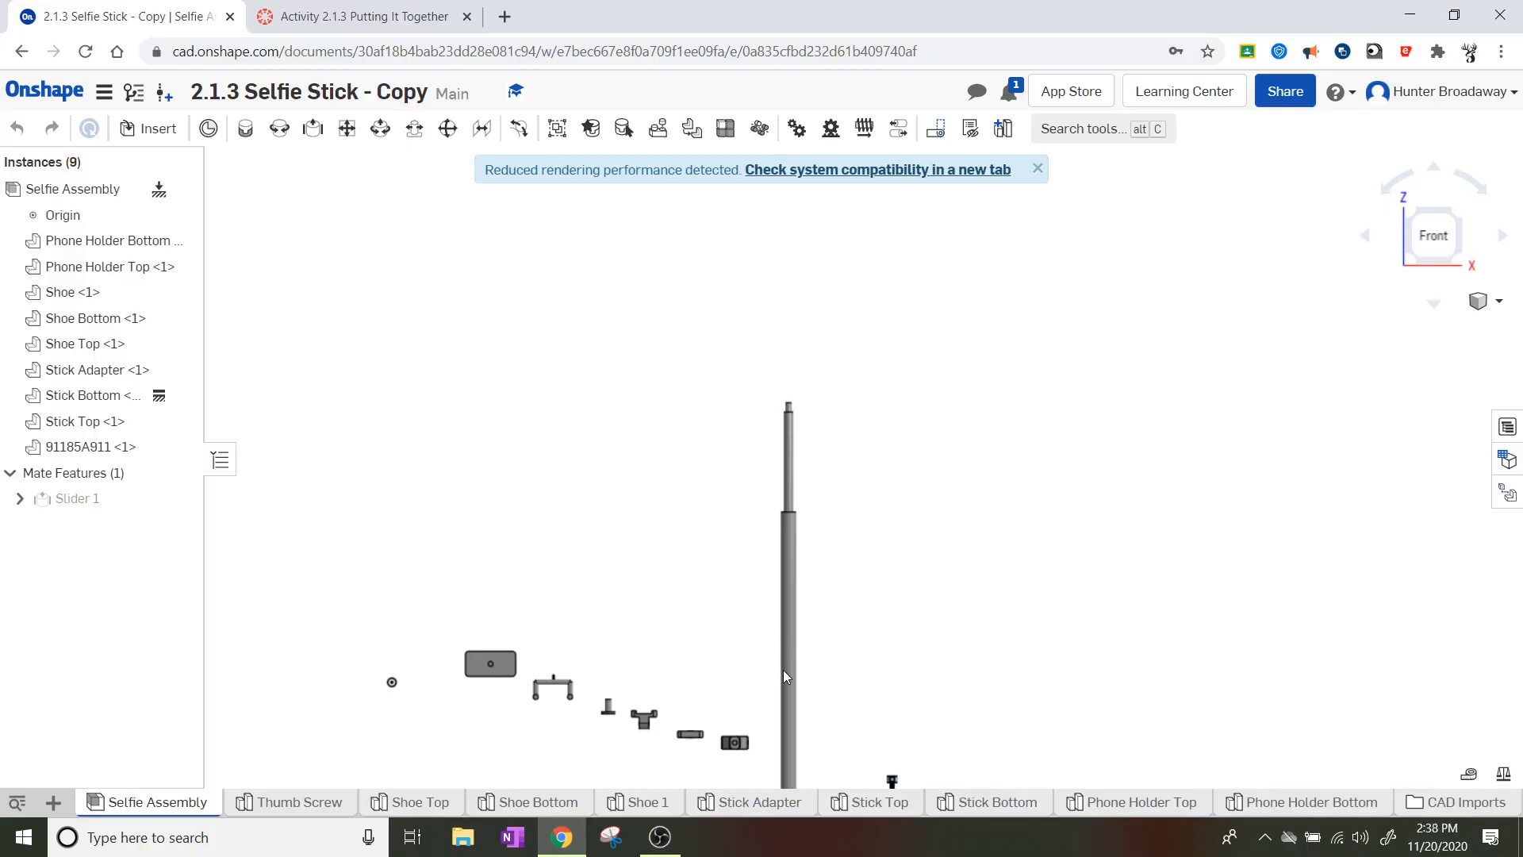
middle_click_drag(785, 722, 820, 576)
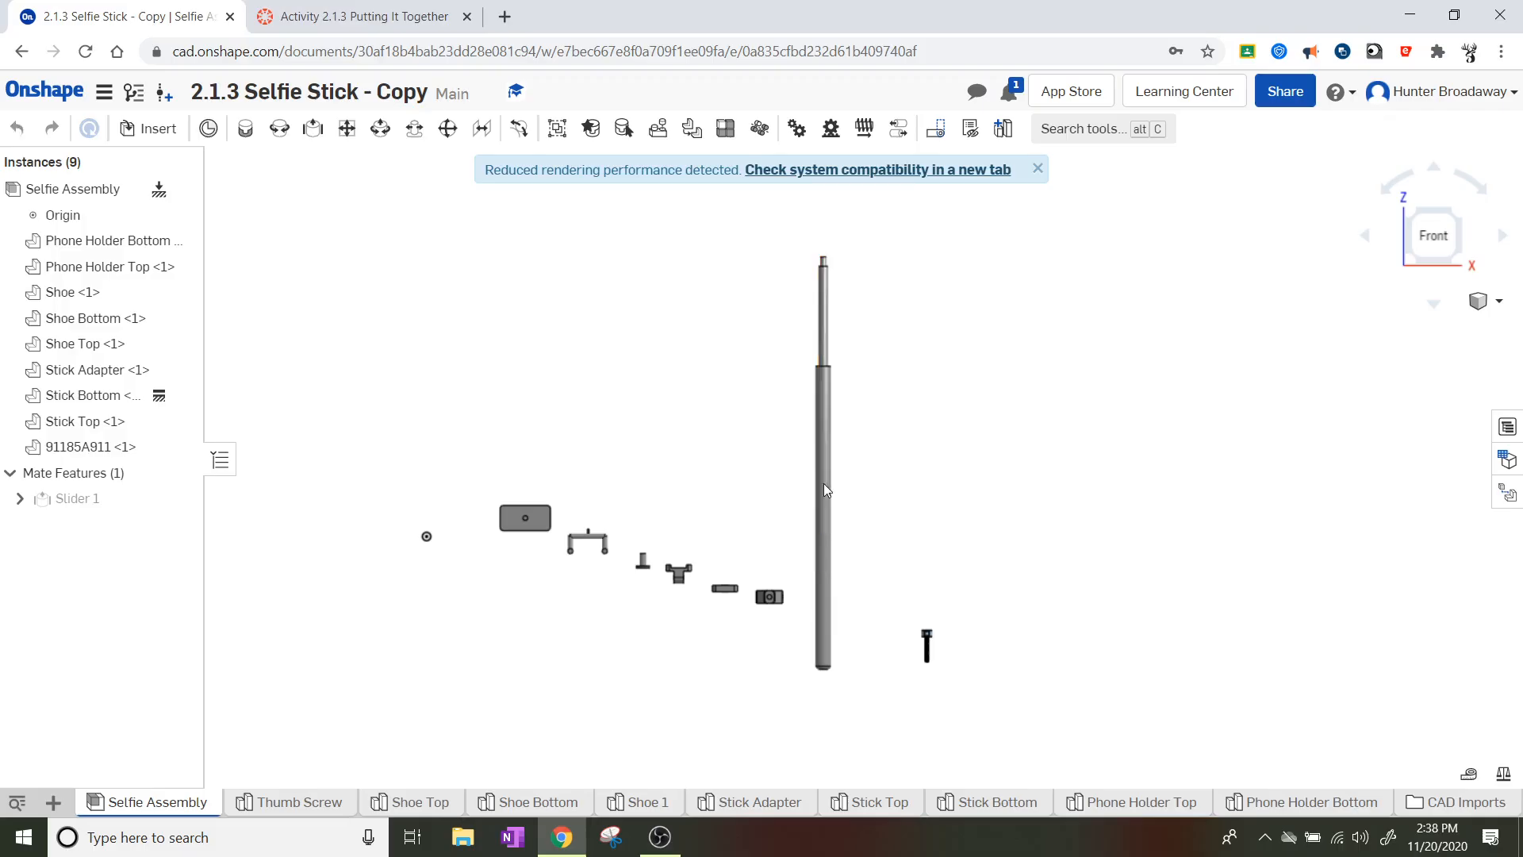
left_click(822, 320)
left_click(980, 370)
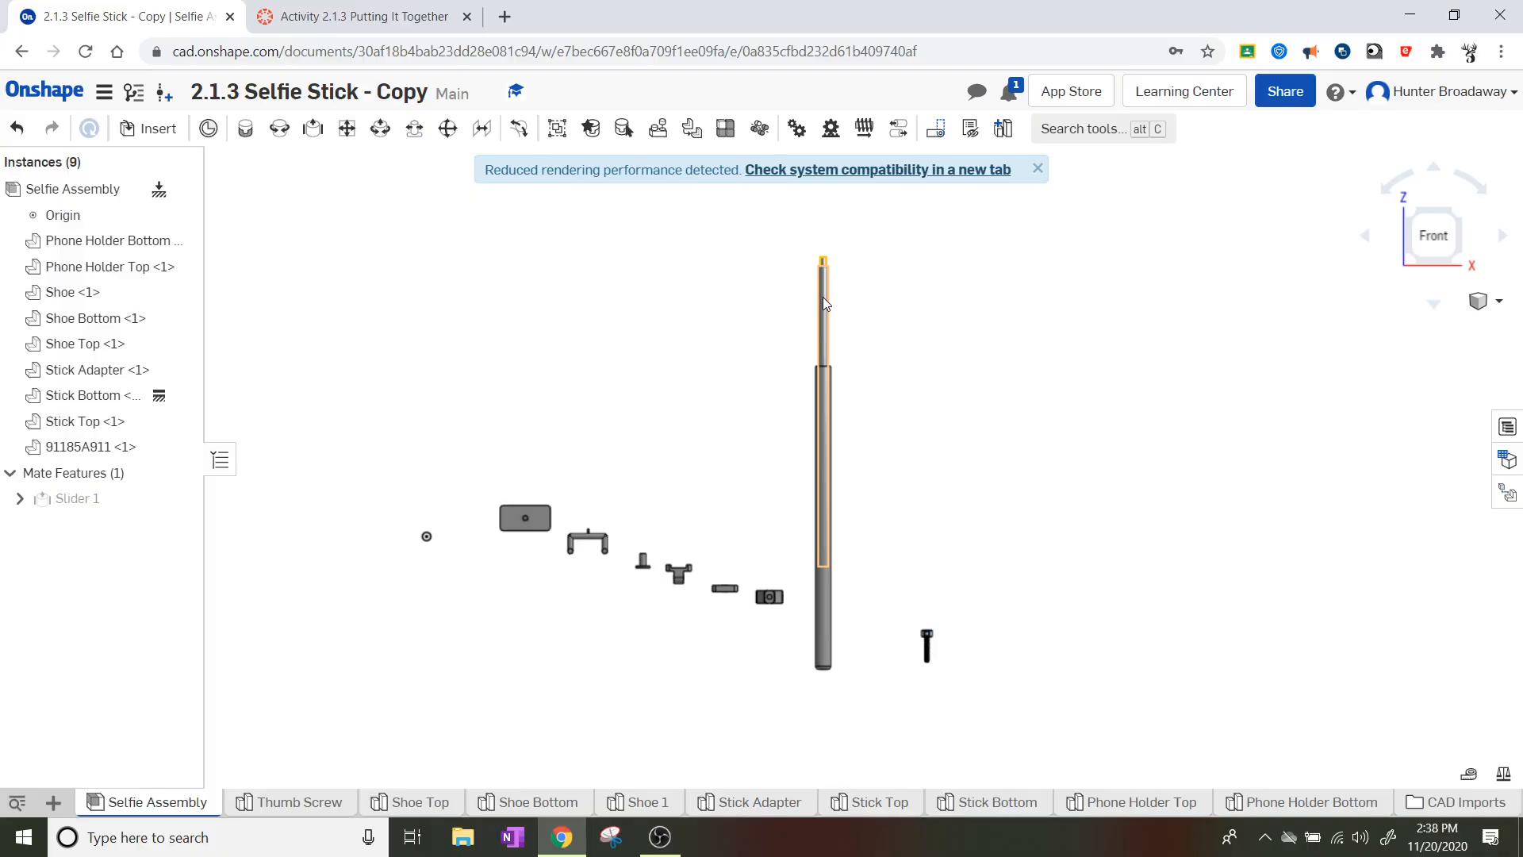
- Reopen the Slider 1 mate, set its maximum Z limit to 11 in, and test the travel by moving Stick Top down
right_click(84, 500)
left_click(112, 536)
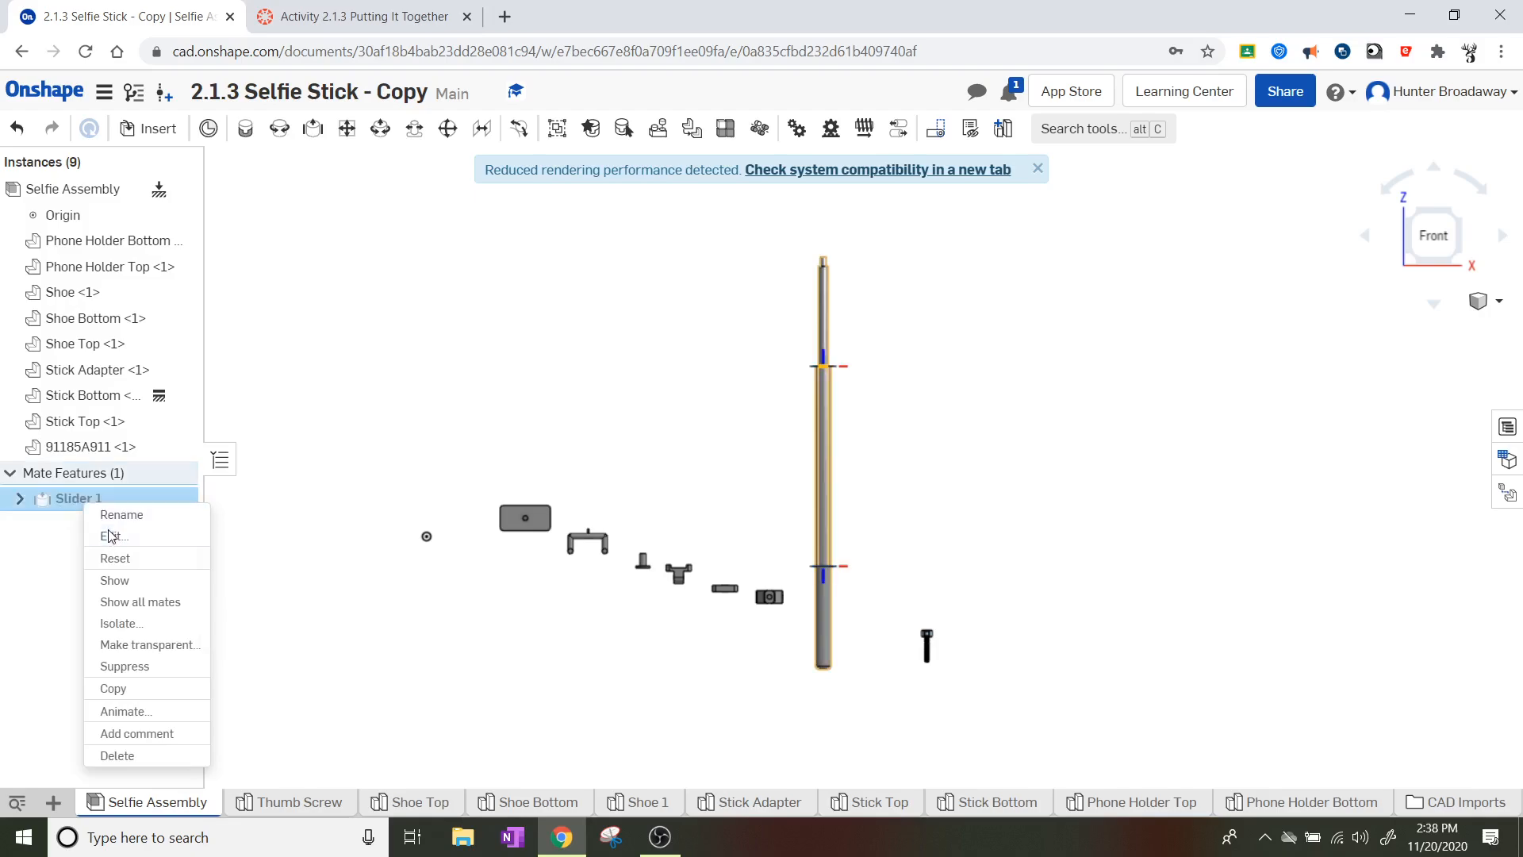
left_click(356, 368)
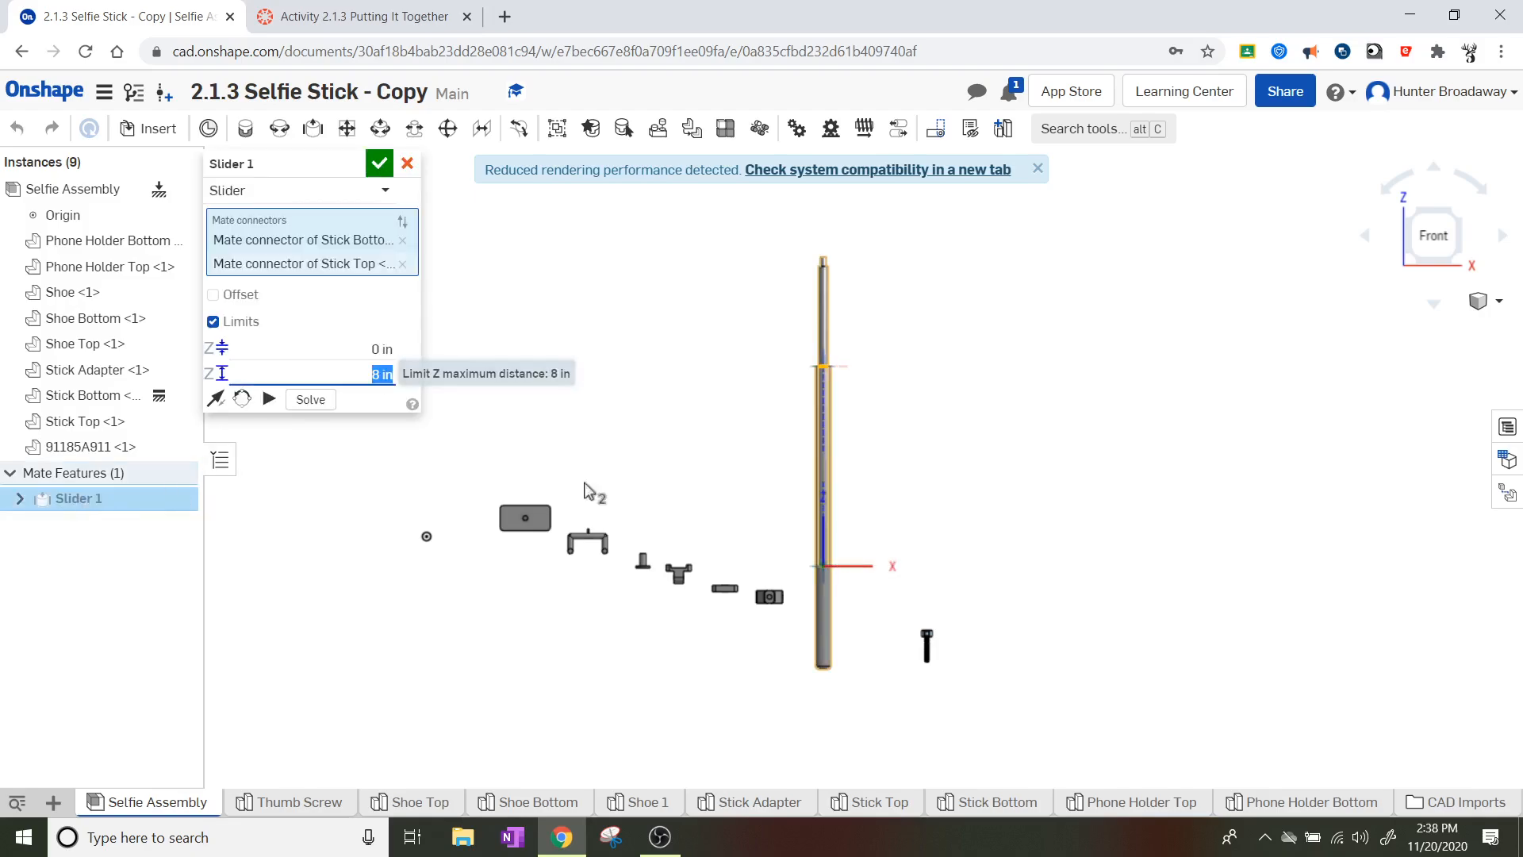
type("11")
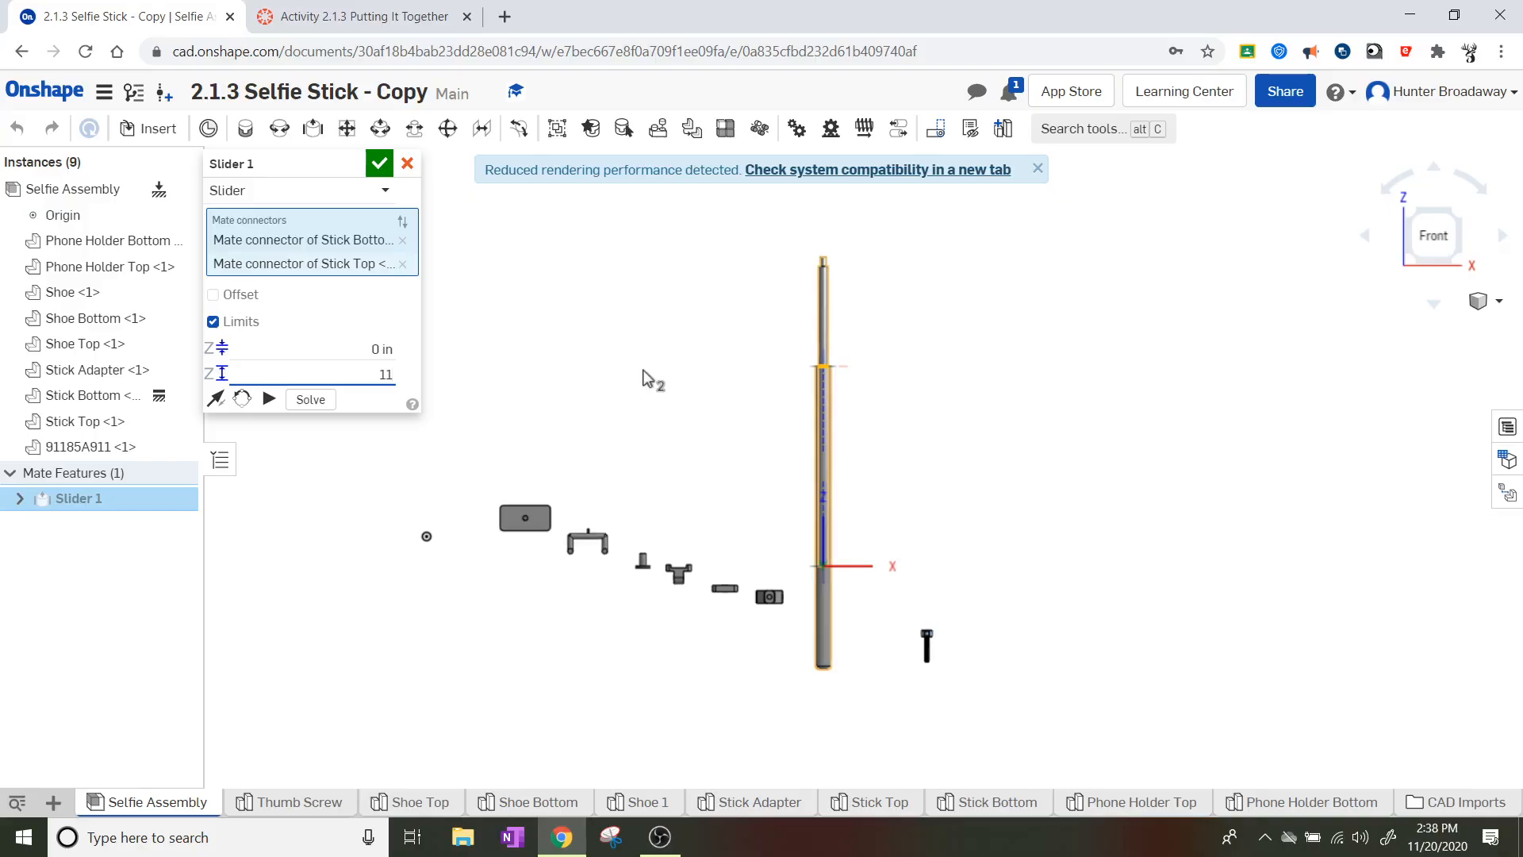
left_click(380, 163)
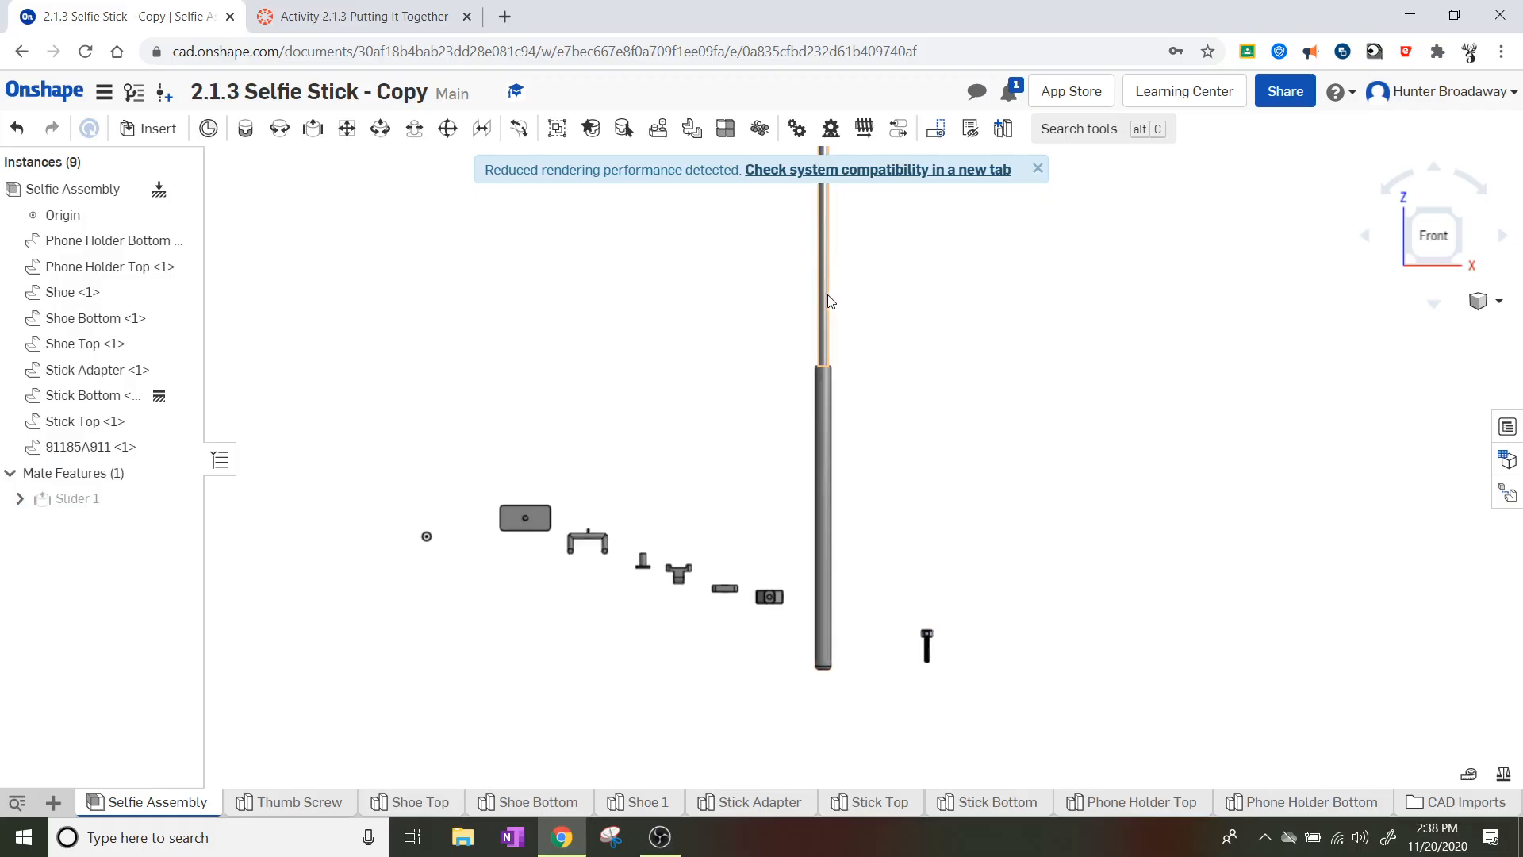
left_click_drag(827, 295, 835, 432)
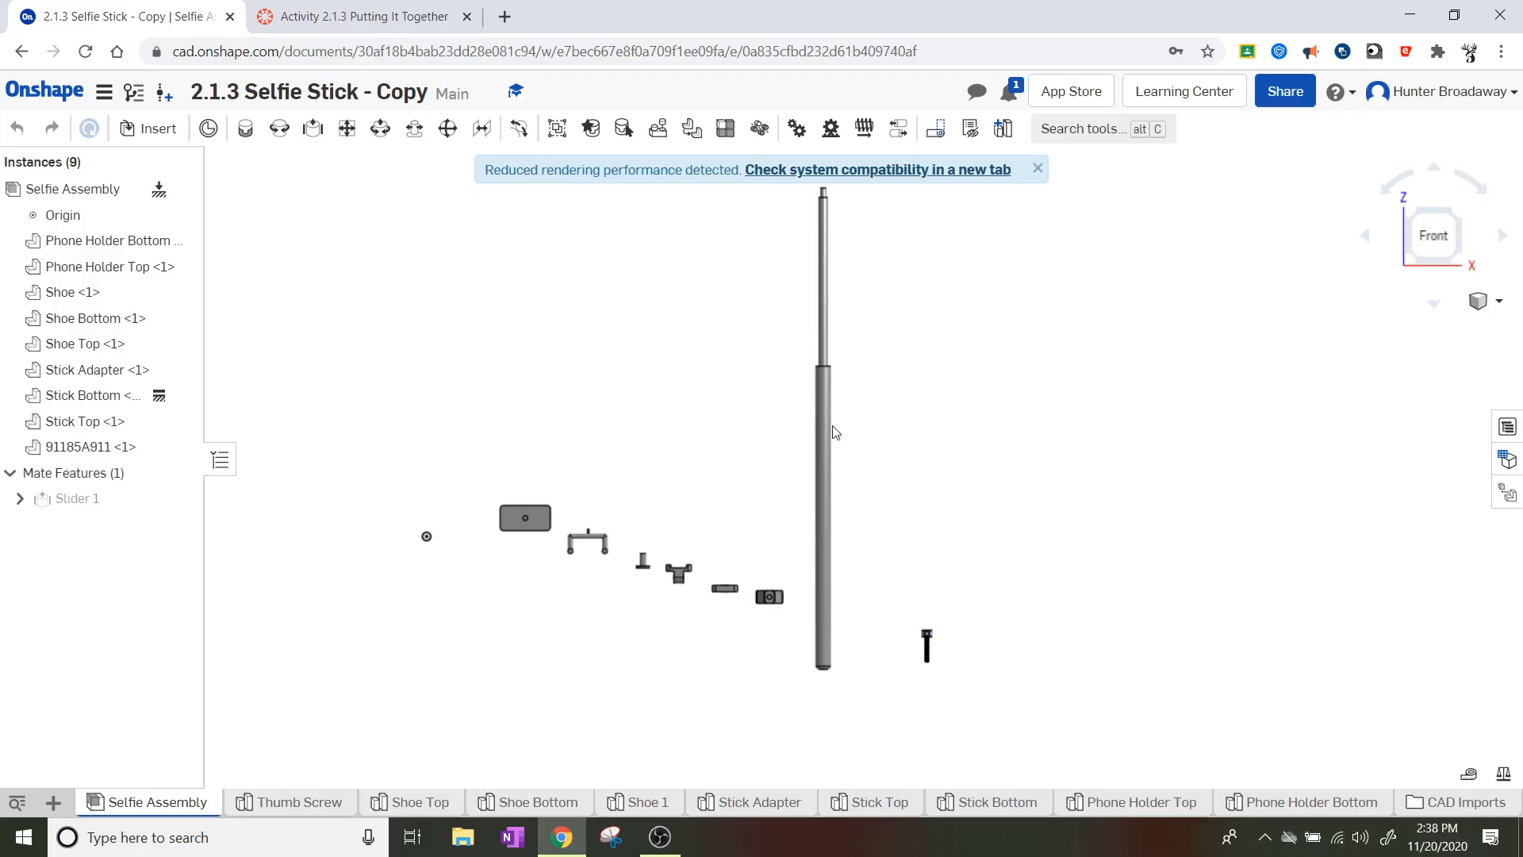
- Start a Fastened mate using the connector centered on the hole in the end of Stick Adapter's stem
left_click(1462, 216)
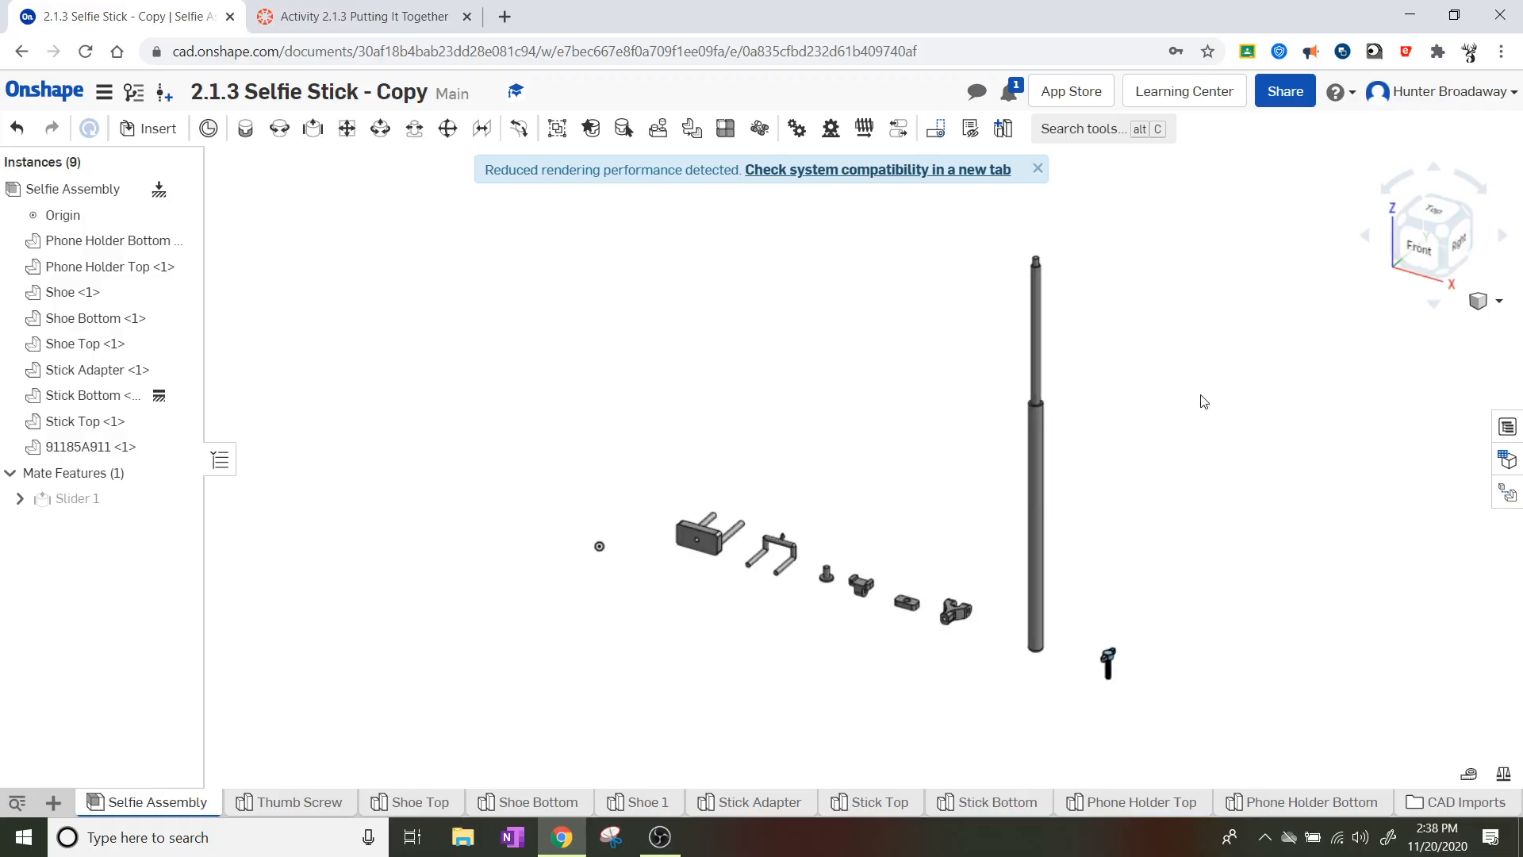
middle_click_drag(1105, 357, 945, 392)
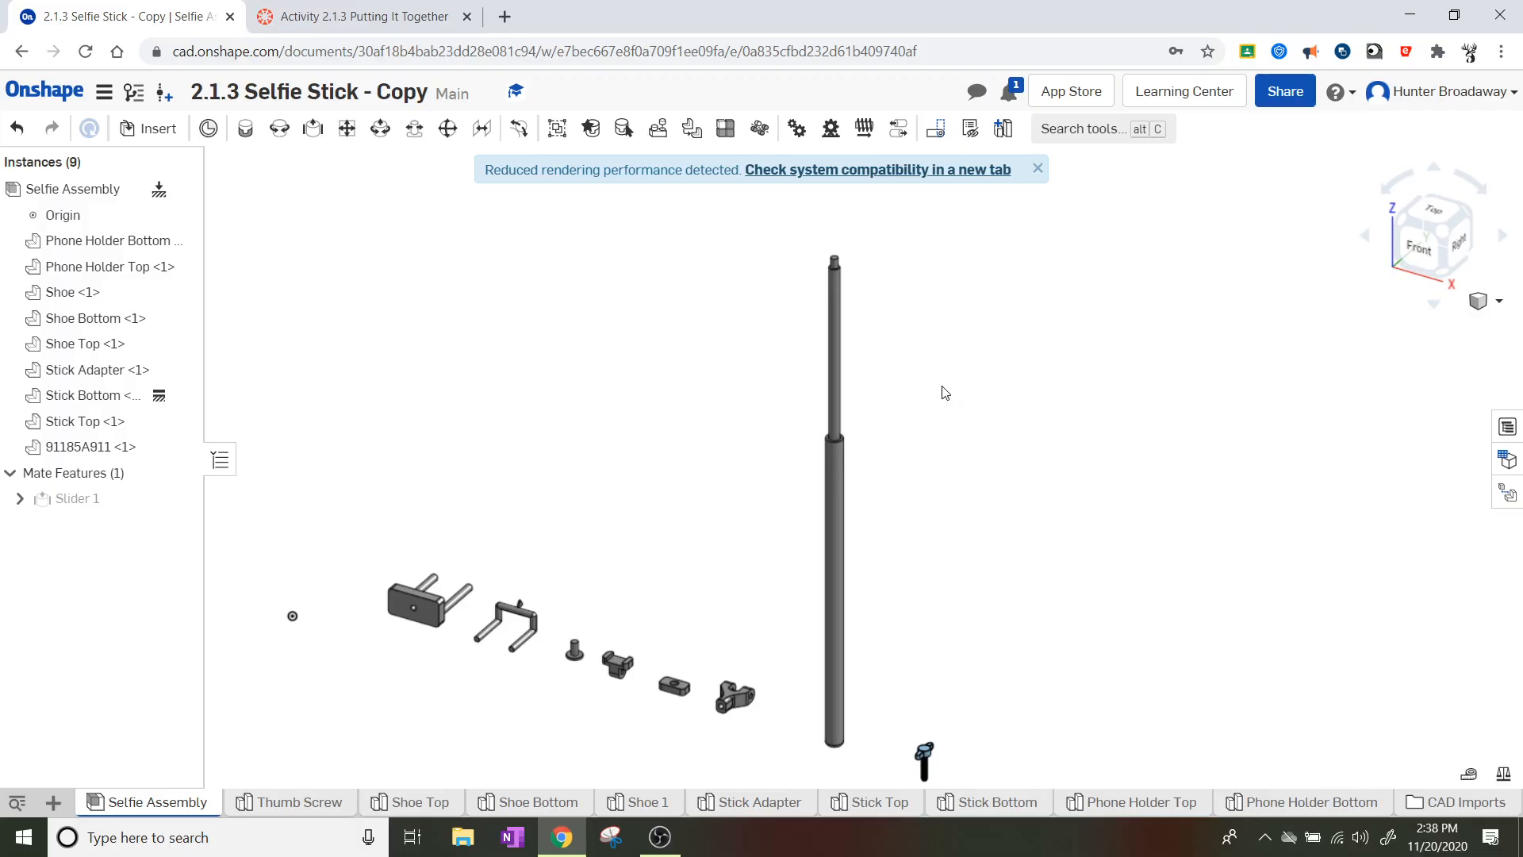
left_click(731, 693)
left_click(1025, 446)
scroll(691, 625, "up", 5)
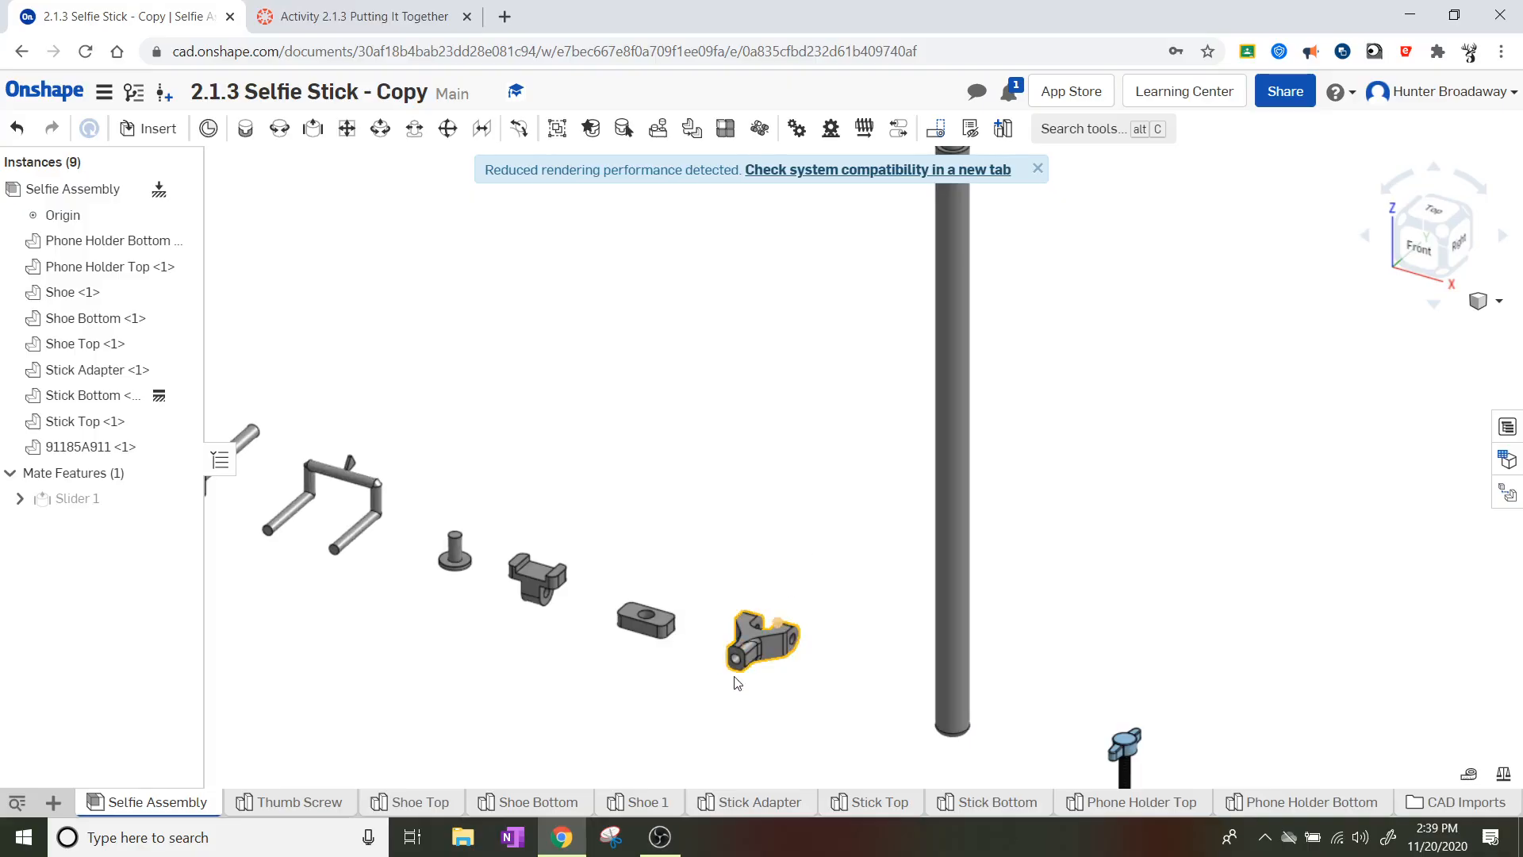
scroll(832, 488, "up", 3)
scroll(833, 488, "down", 5)
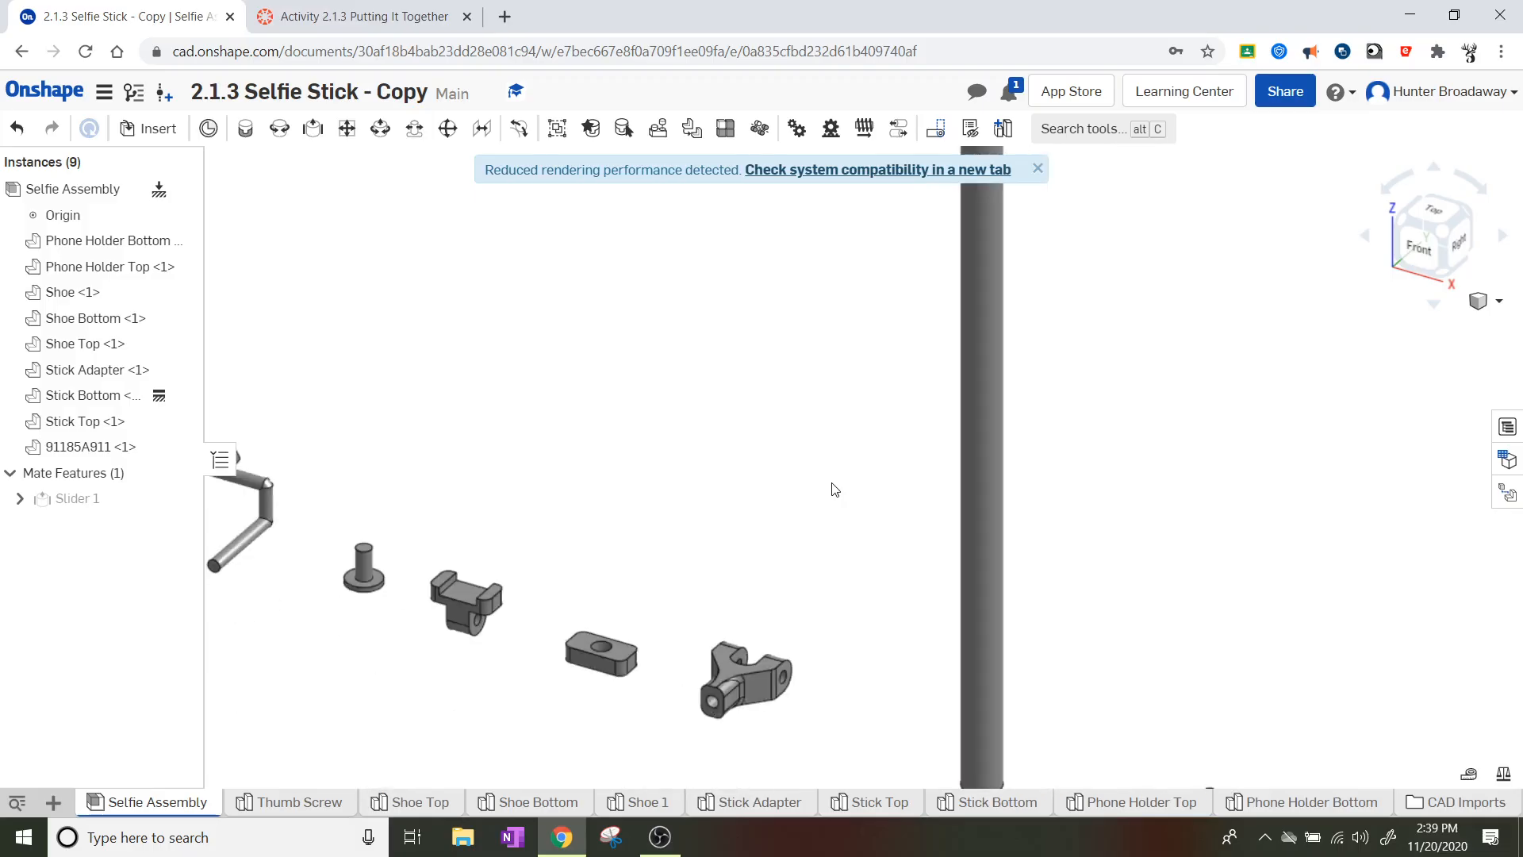
scroll(793, 468, "up", 1)
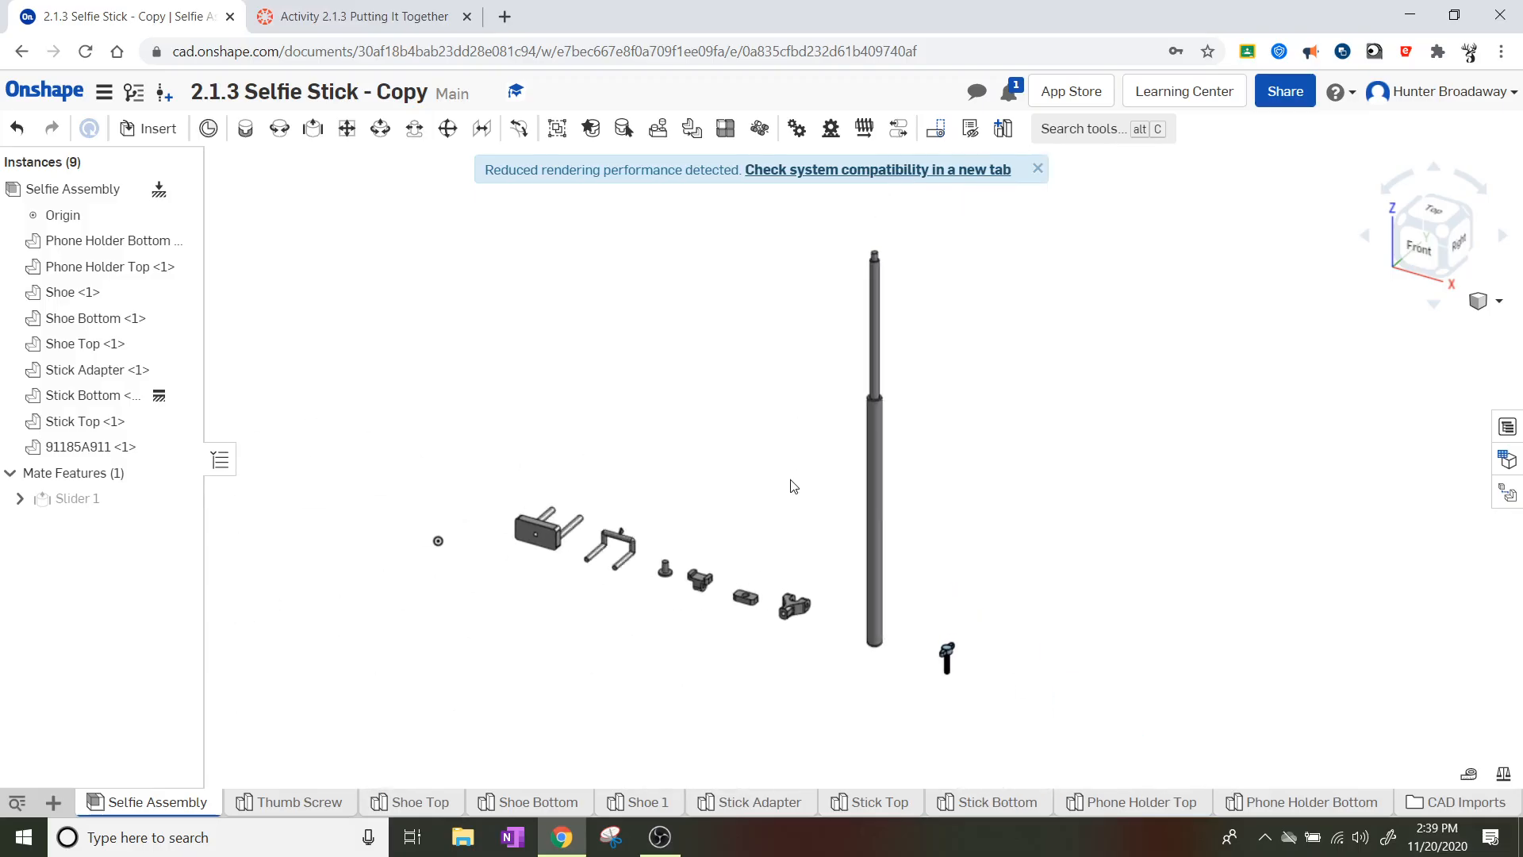
scroll(919, 254, "up", 1)
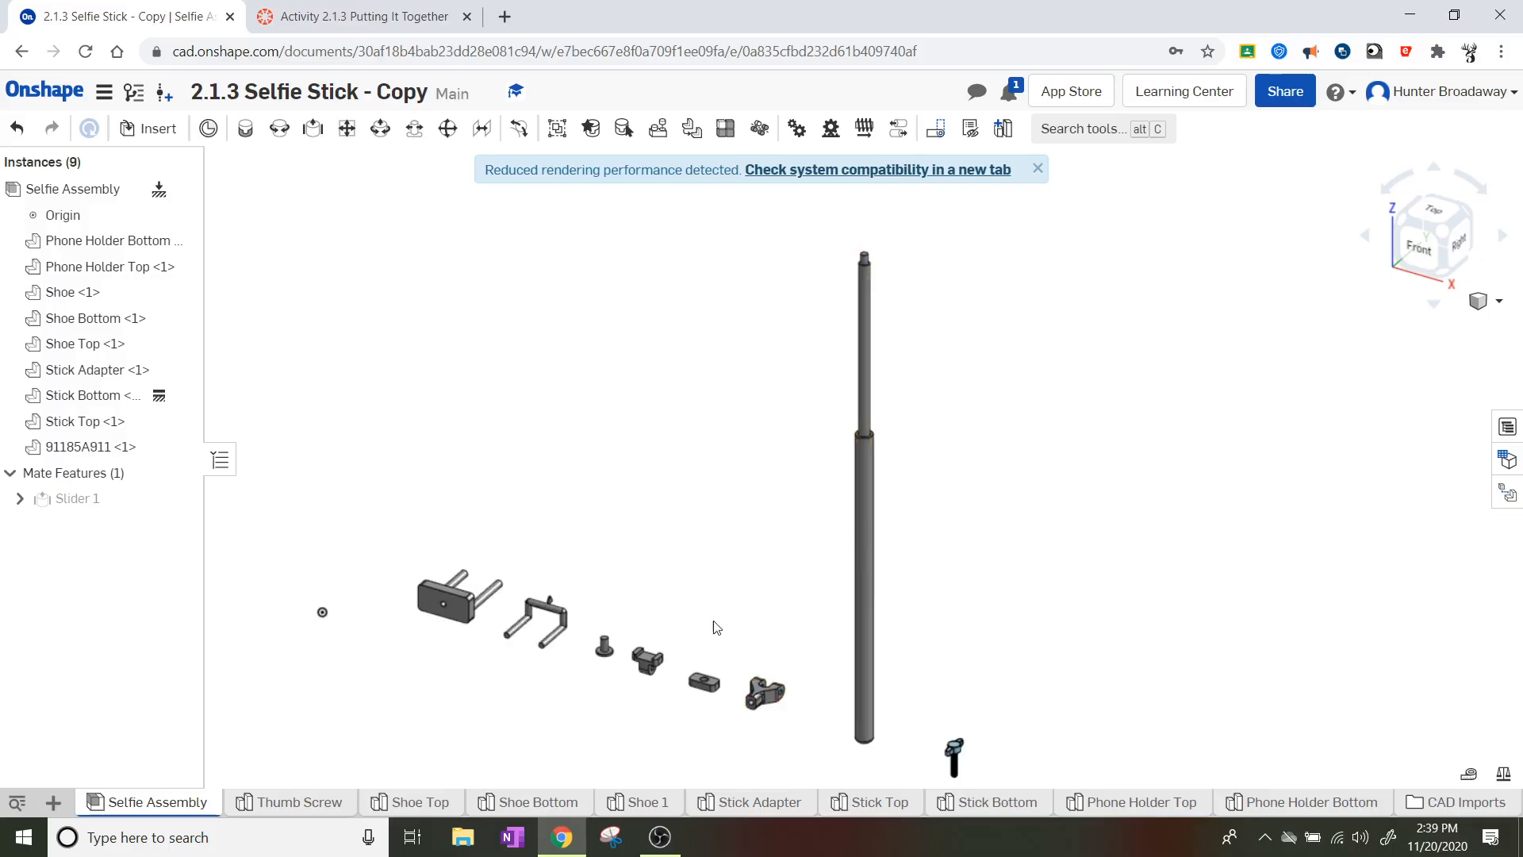
scroll(726, 768, "up", 5)
scroll(782, 602, "up", 3)
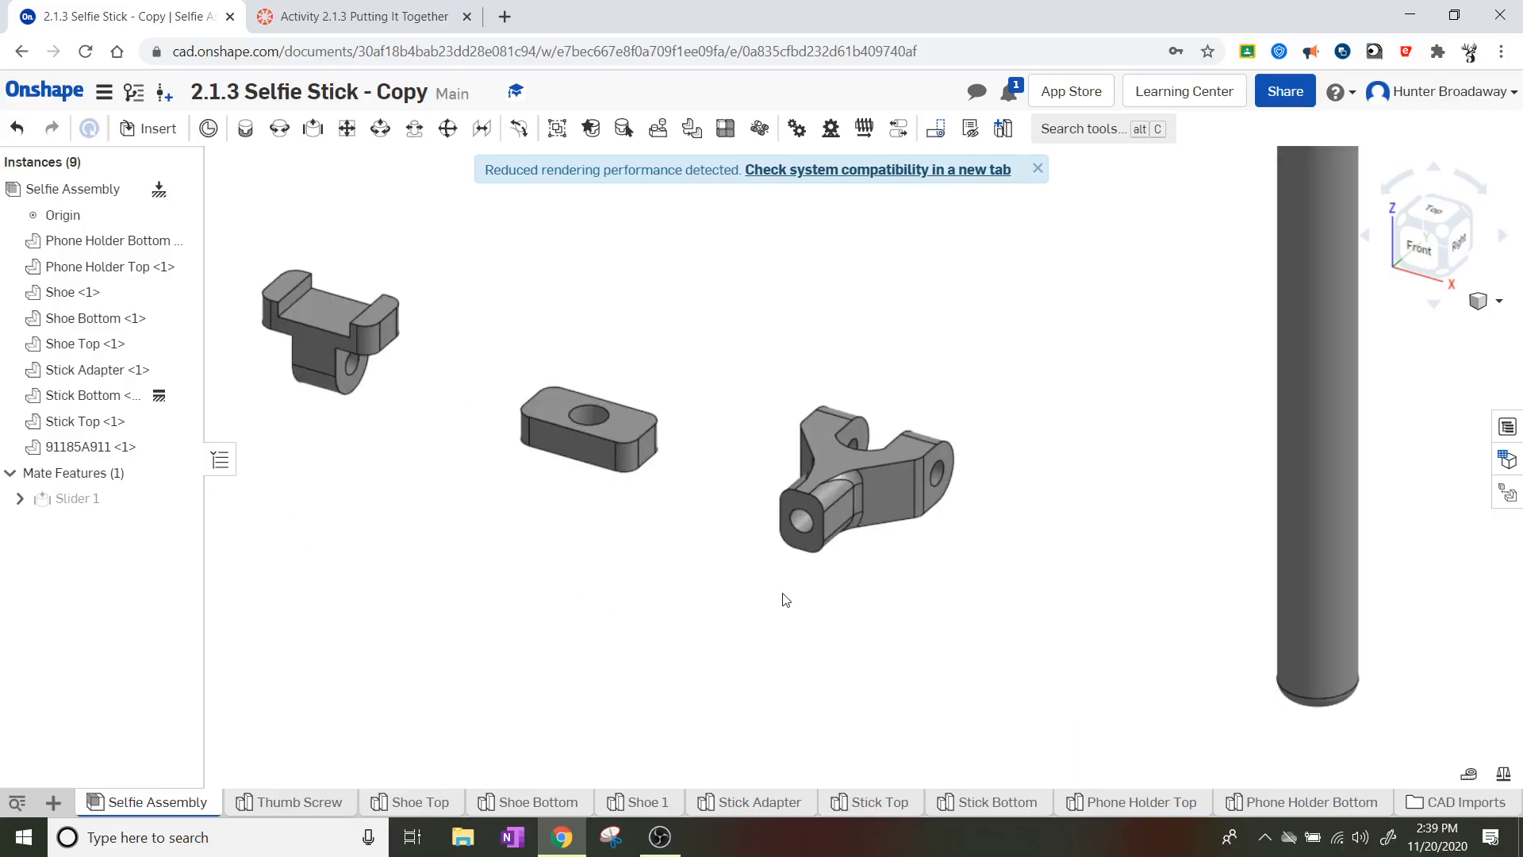
scroll(782, 602, "down", 2)
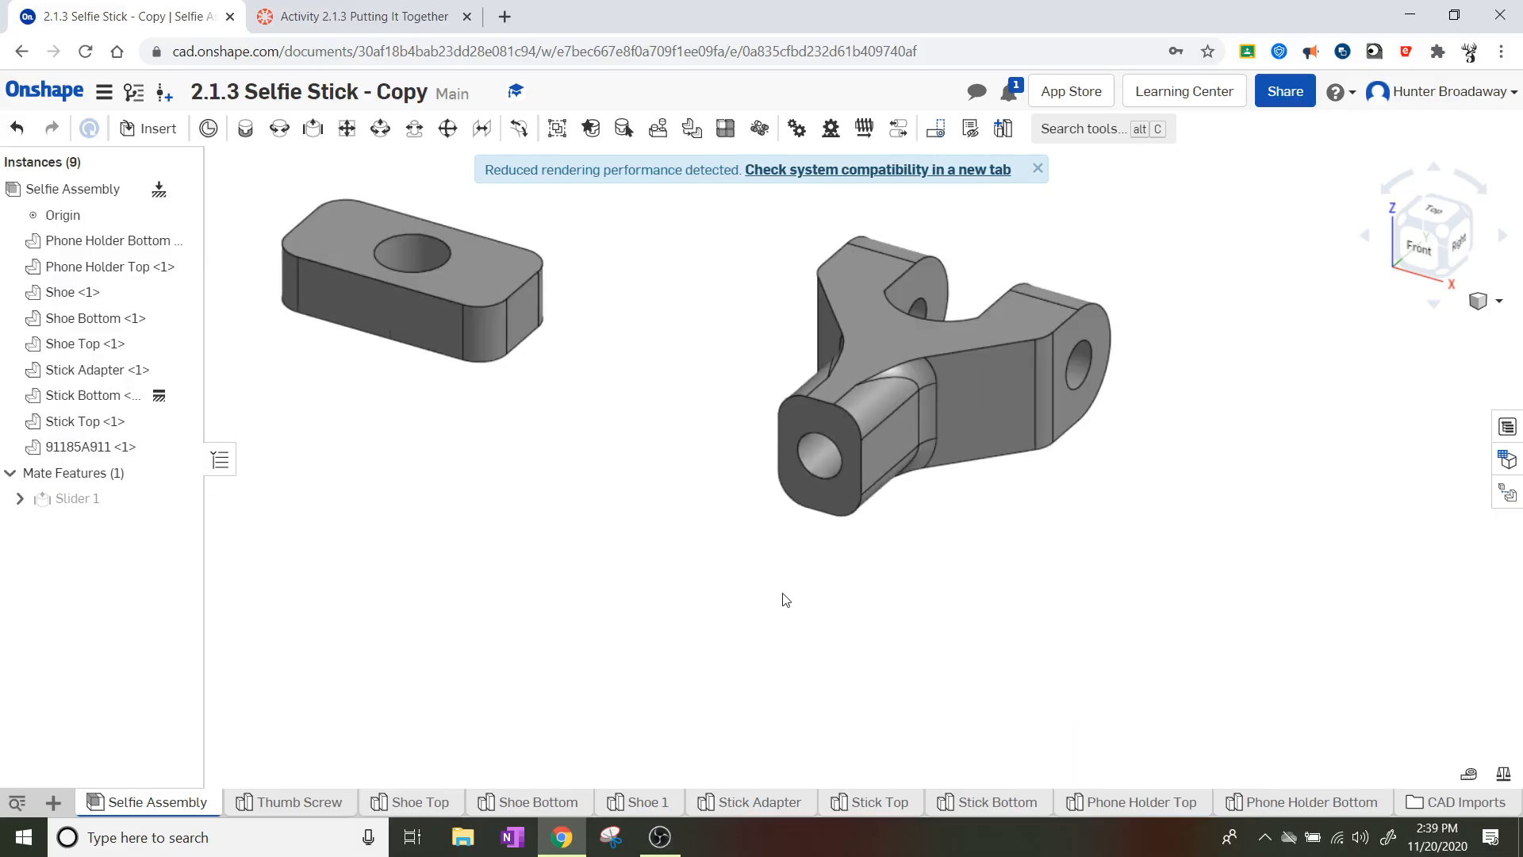
left_click(246, 134)
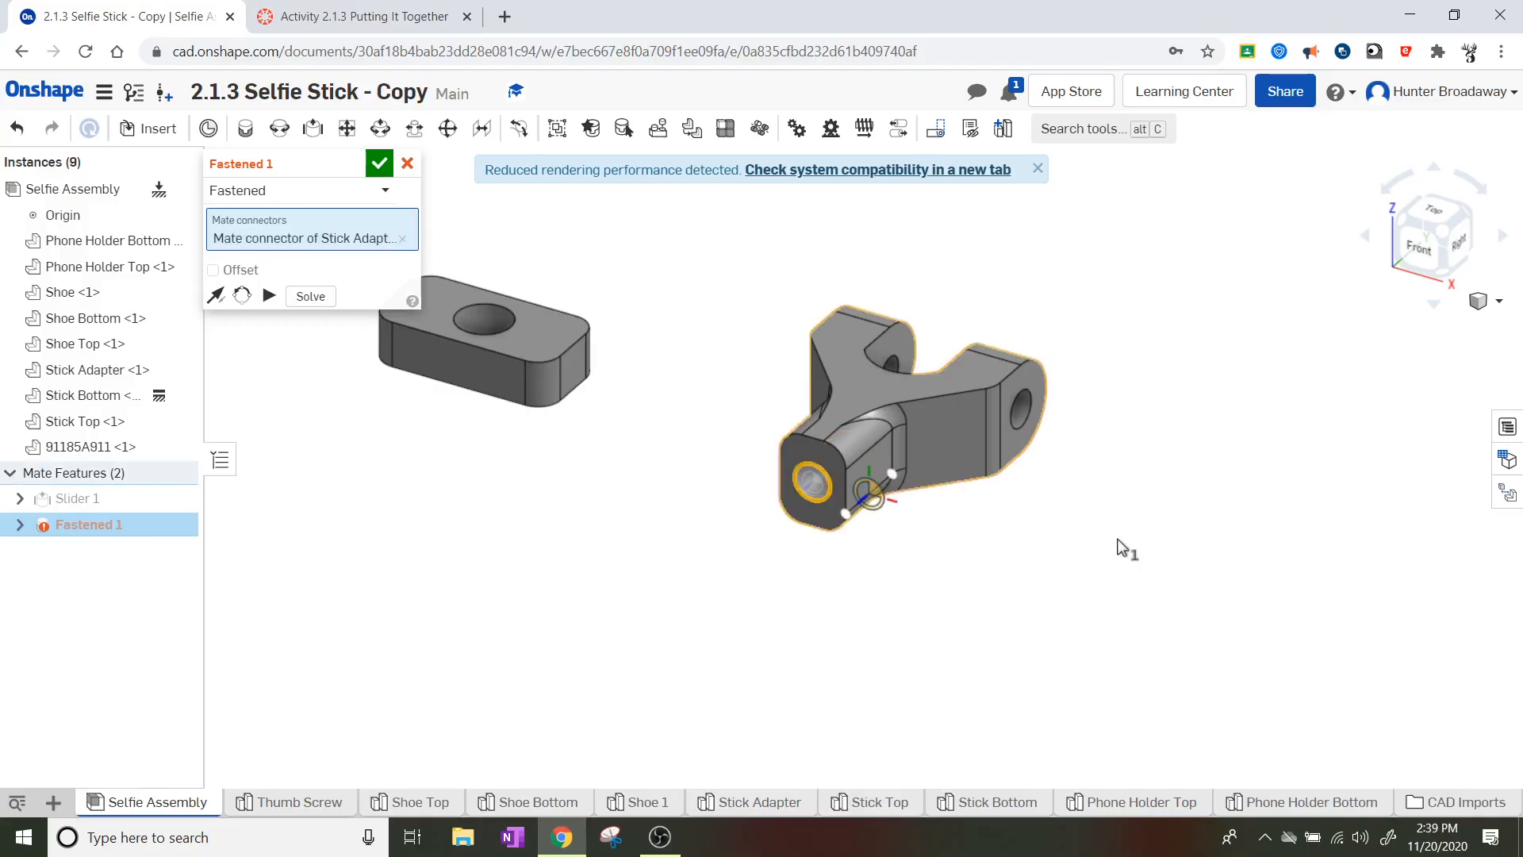
- Choose the connector at the center of Stick Top's upper end face as the Fastened mate's second connector
scroll(1130, 541, "up", 3)
scroll(1132, 538, "down", 10)
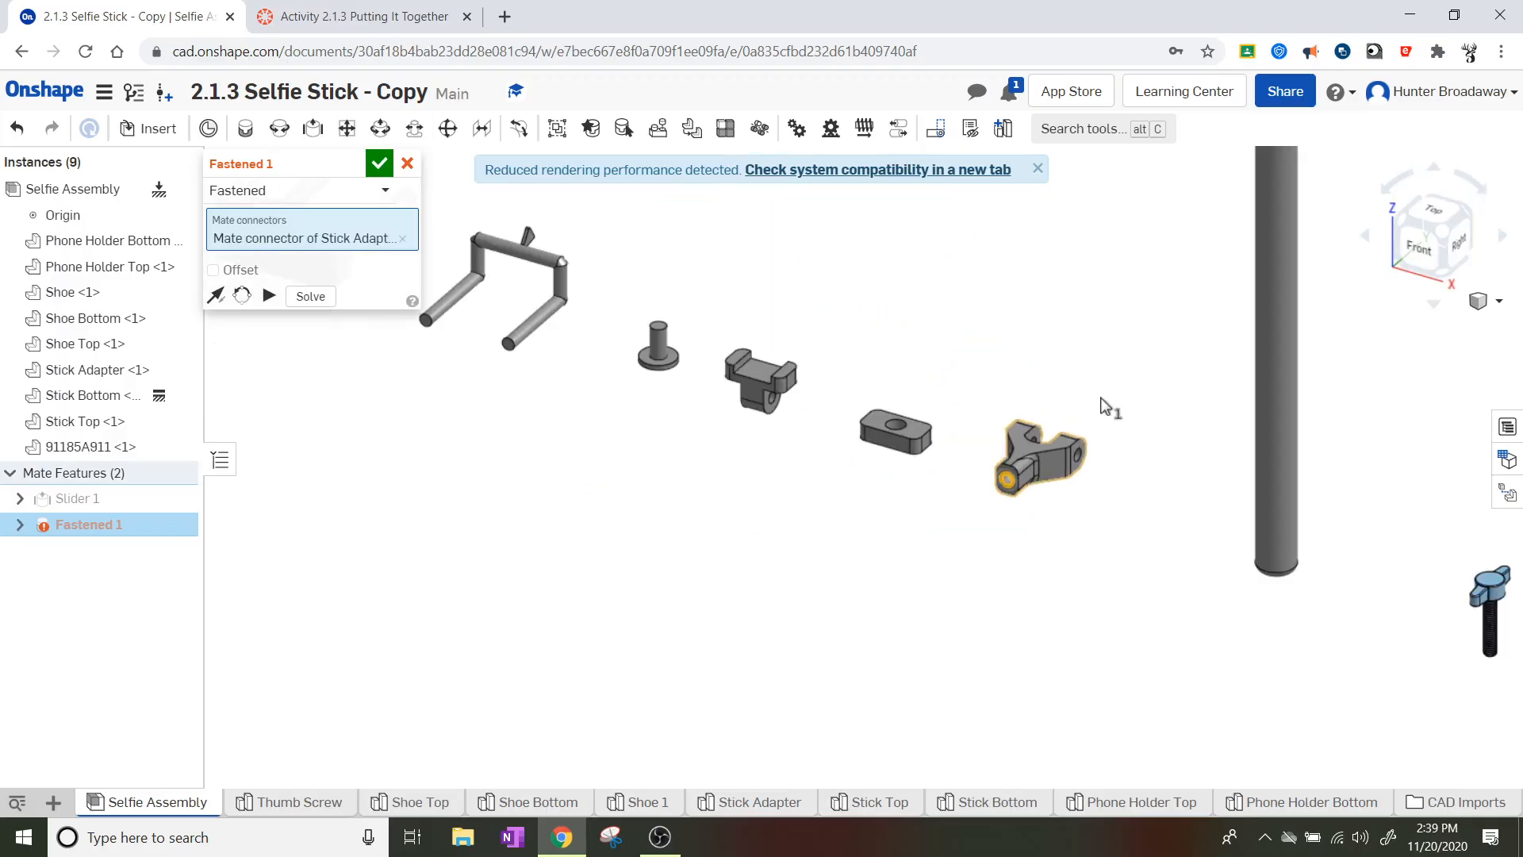
middle_click_drag(1095, 325, 917, 734)
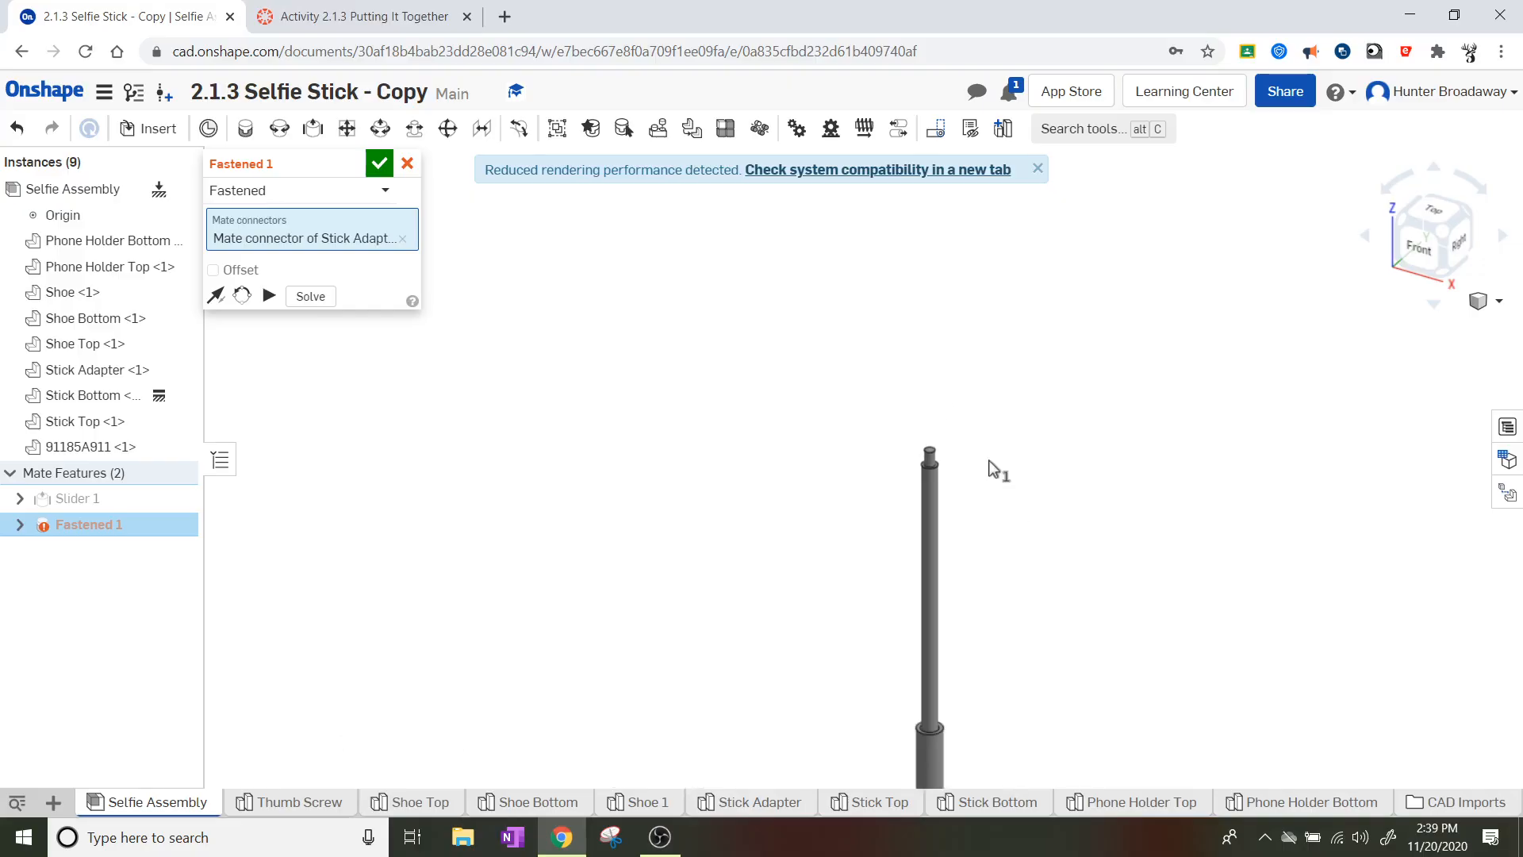
scroll(975, 516, "up", 5)
scroll(940, 428, "up", 1)
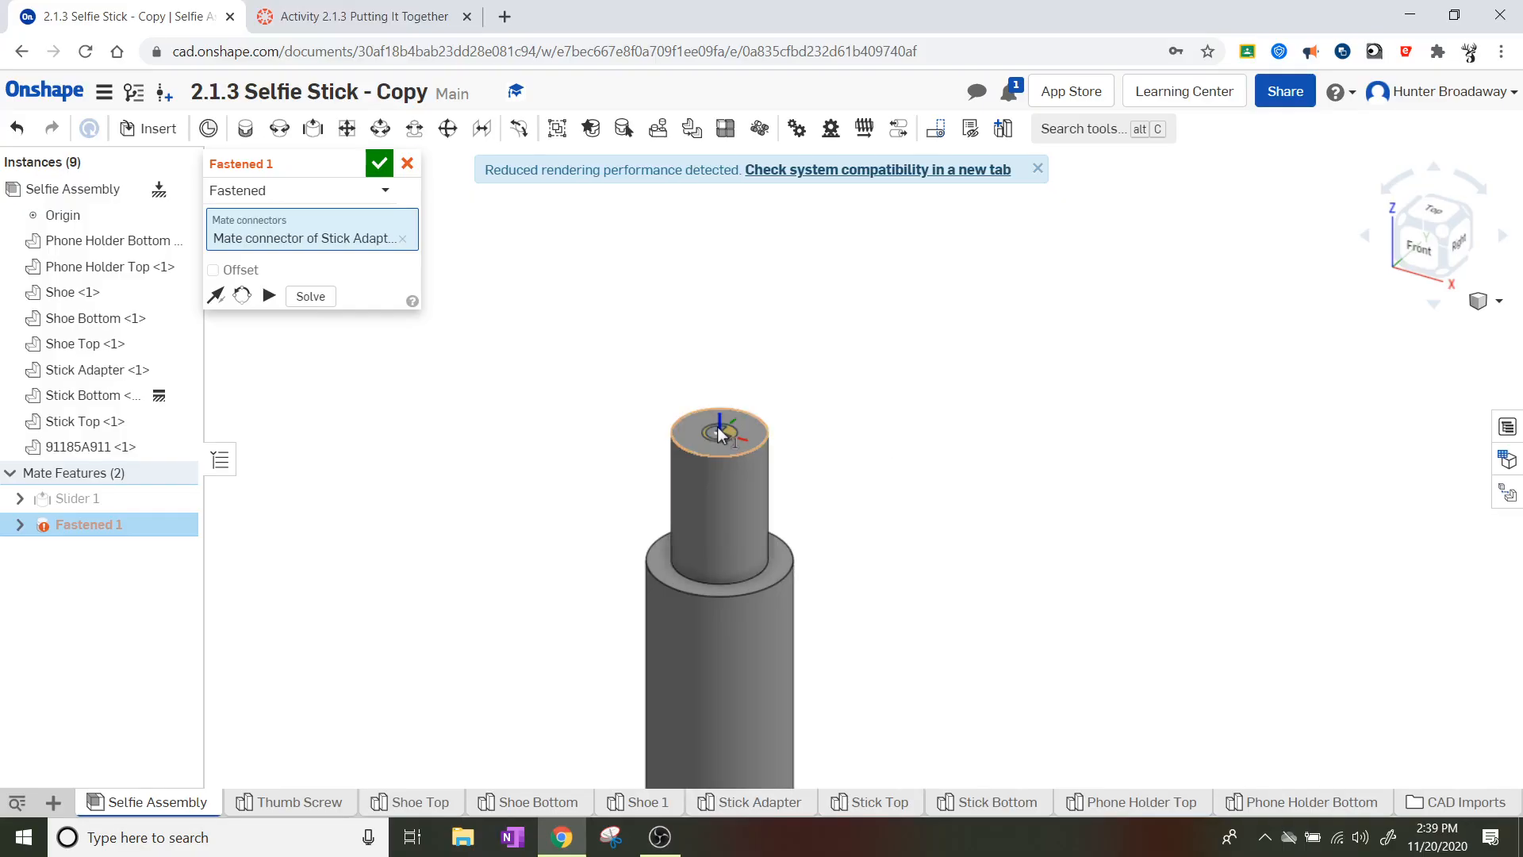
left_click(718, 427)
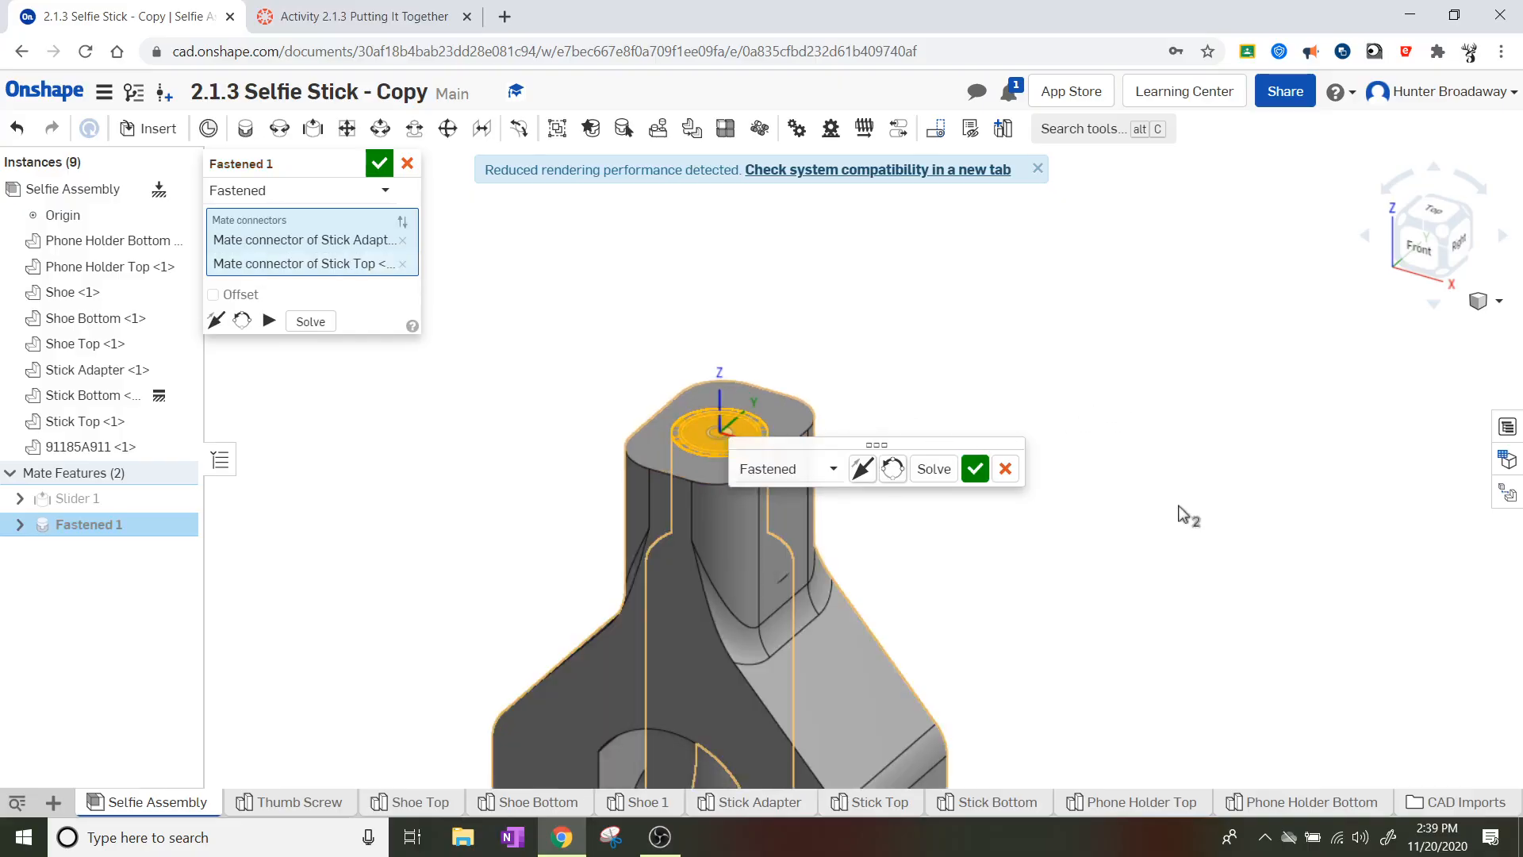
- Flip the Fastened mate's primary axis so Stick Adapter's fork points away from Stick Top, and inspect the joint from the front
middle_click_drag(1179, 507, 1179, 347)
scroll(1171, 353, "down", 1)
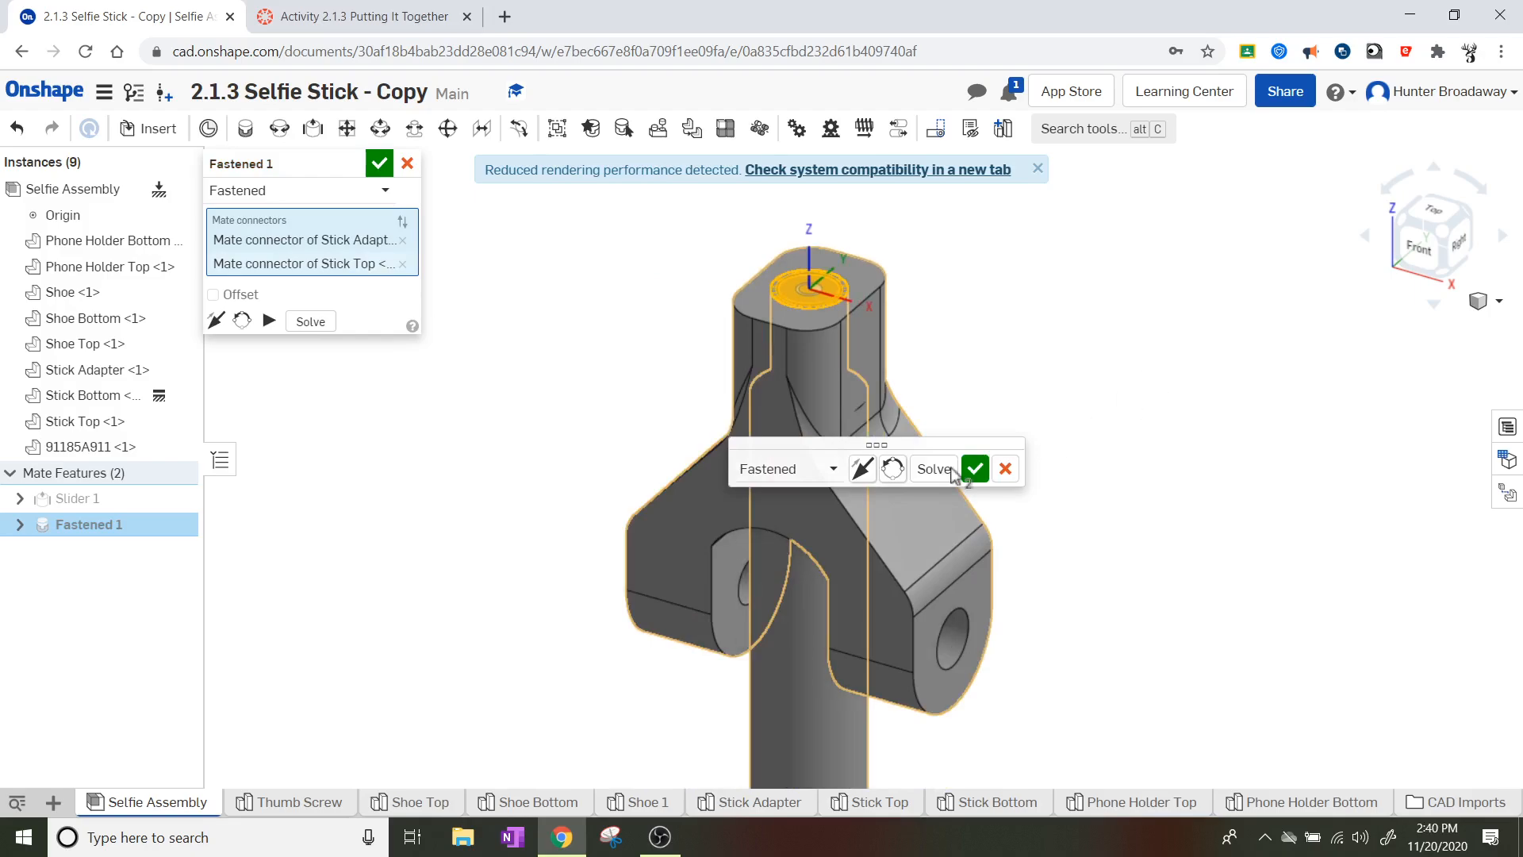
left_click(860, 470)
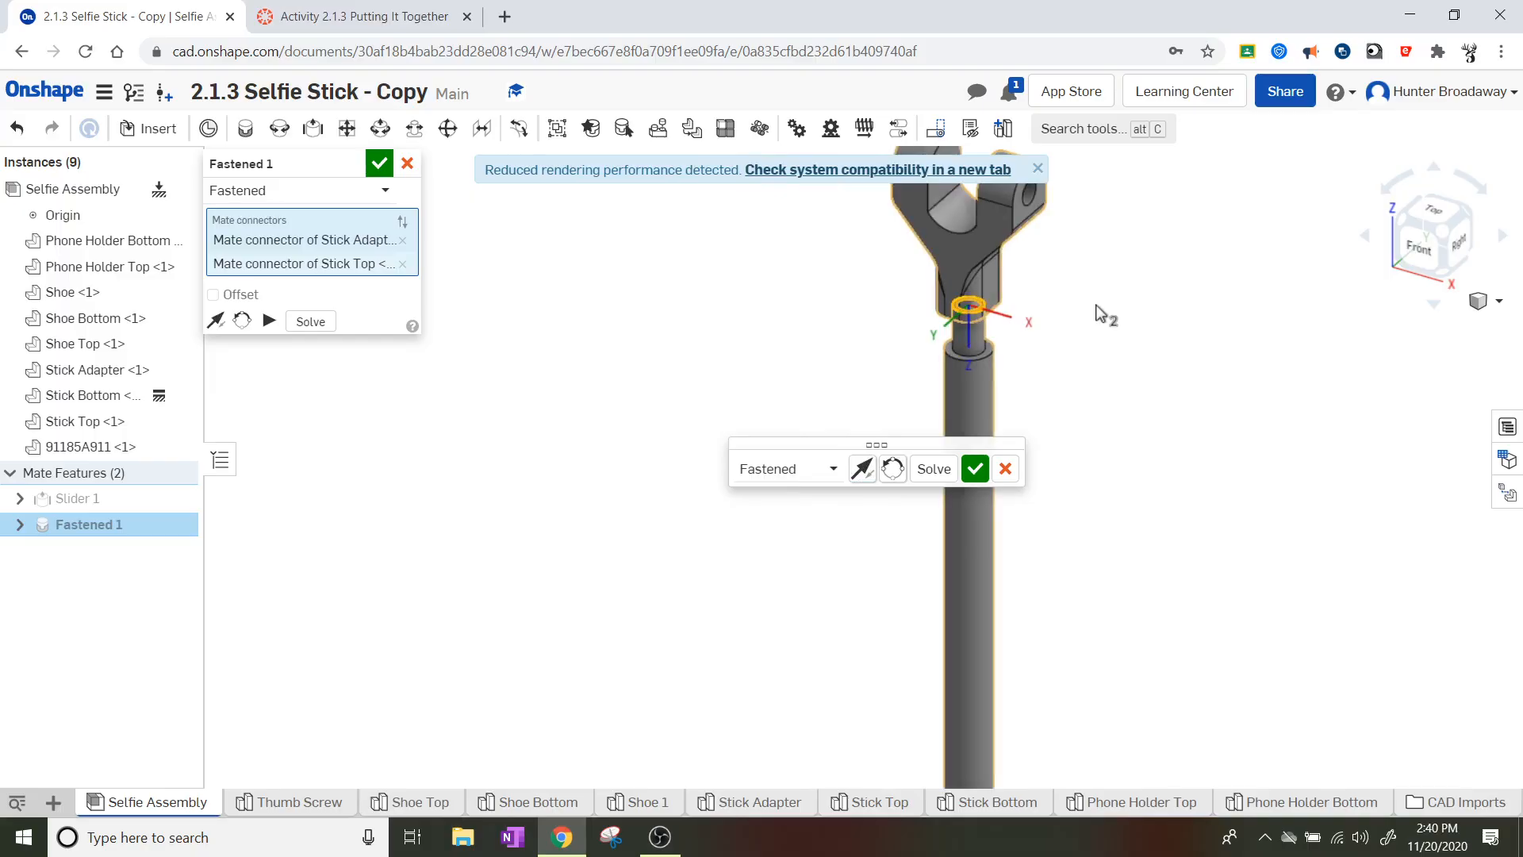
scroll(1098, 333, "up", 3)
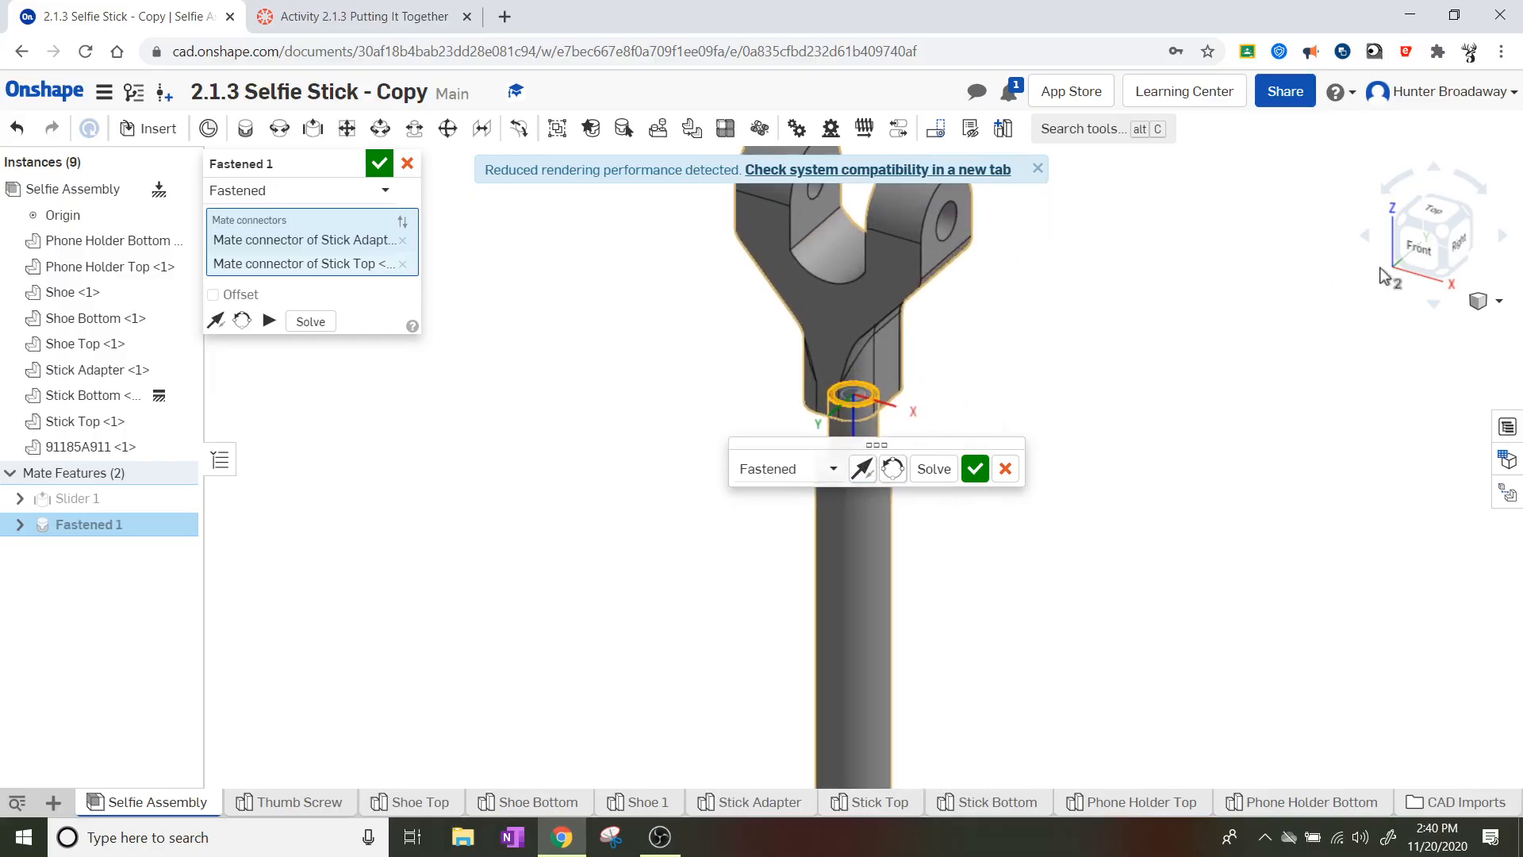
left_click(1420, 249)
scroll(1134, 255, "up", 5)
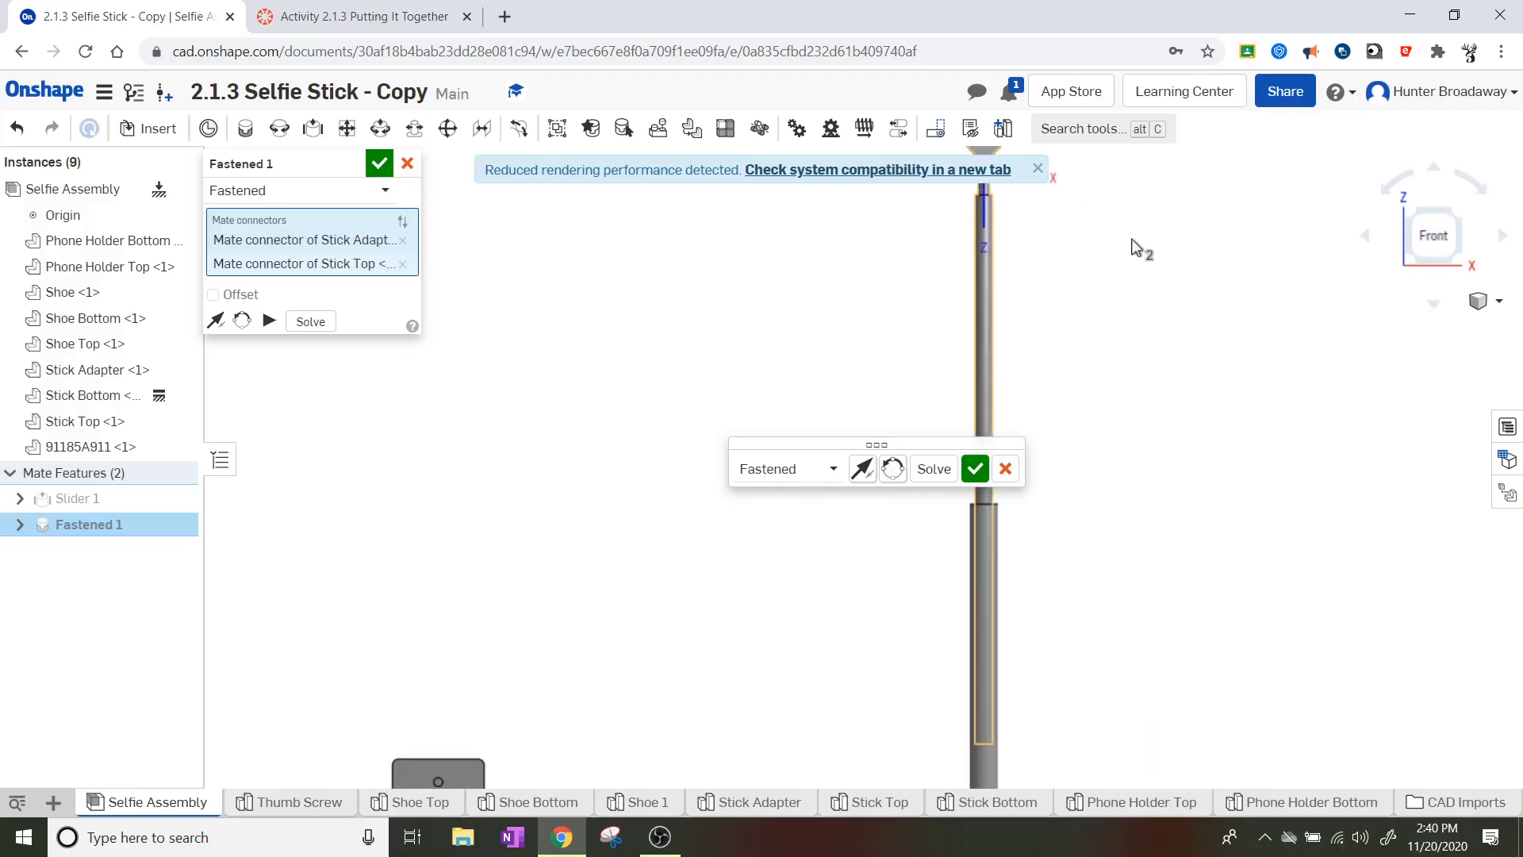
scroll(1173, 473, "up", 2)
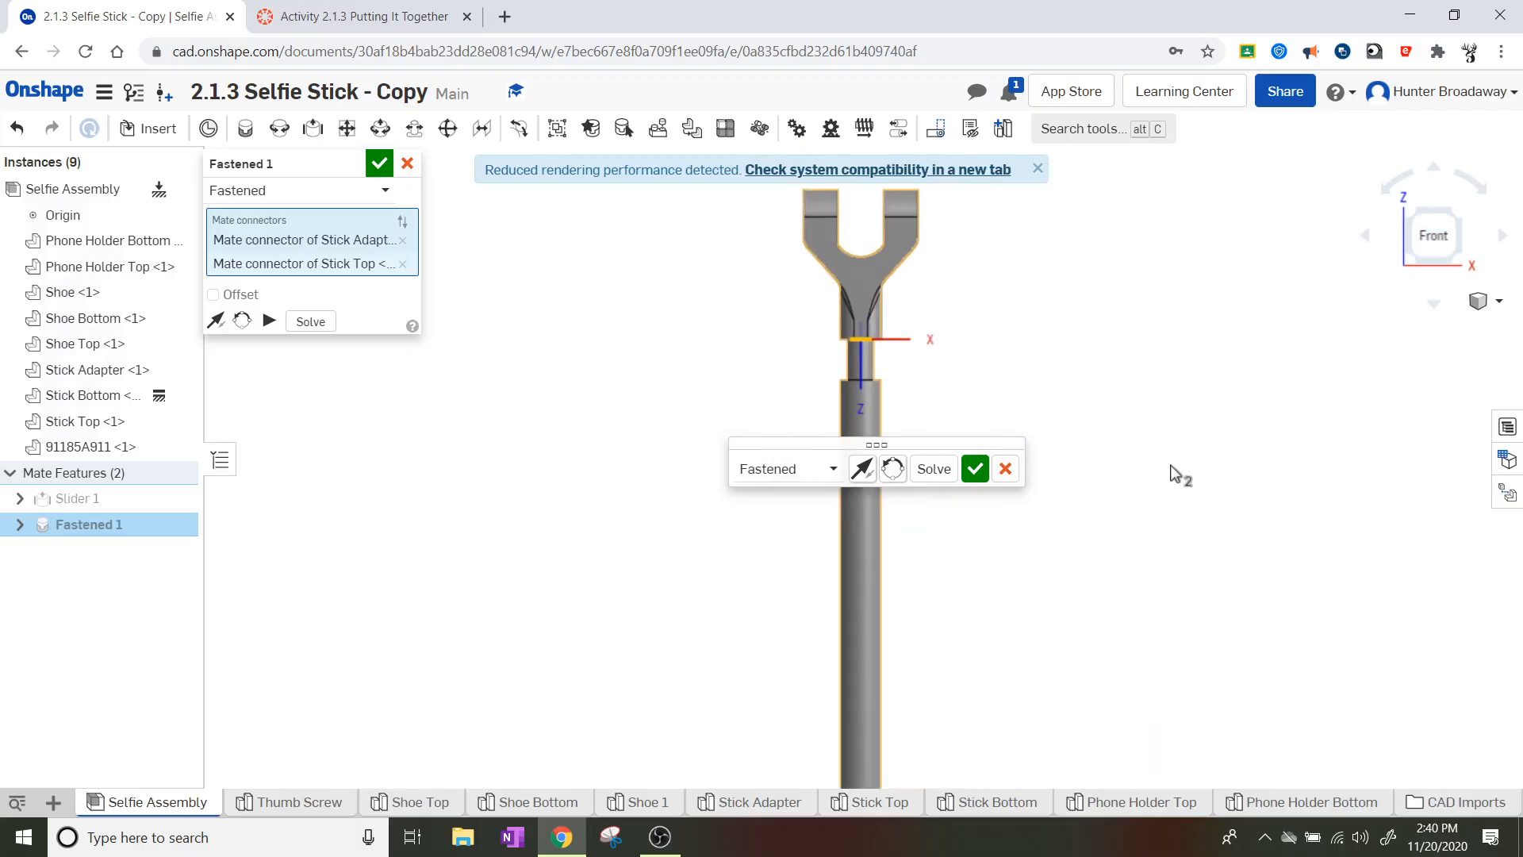
scroll(1026, 354, "up", 2)
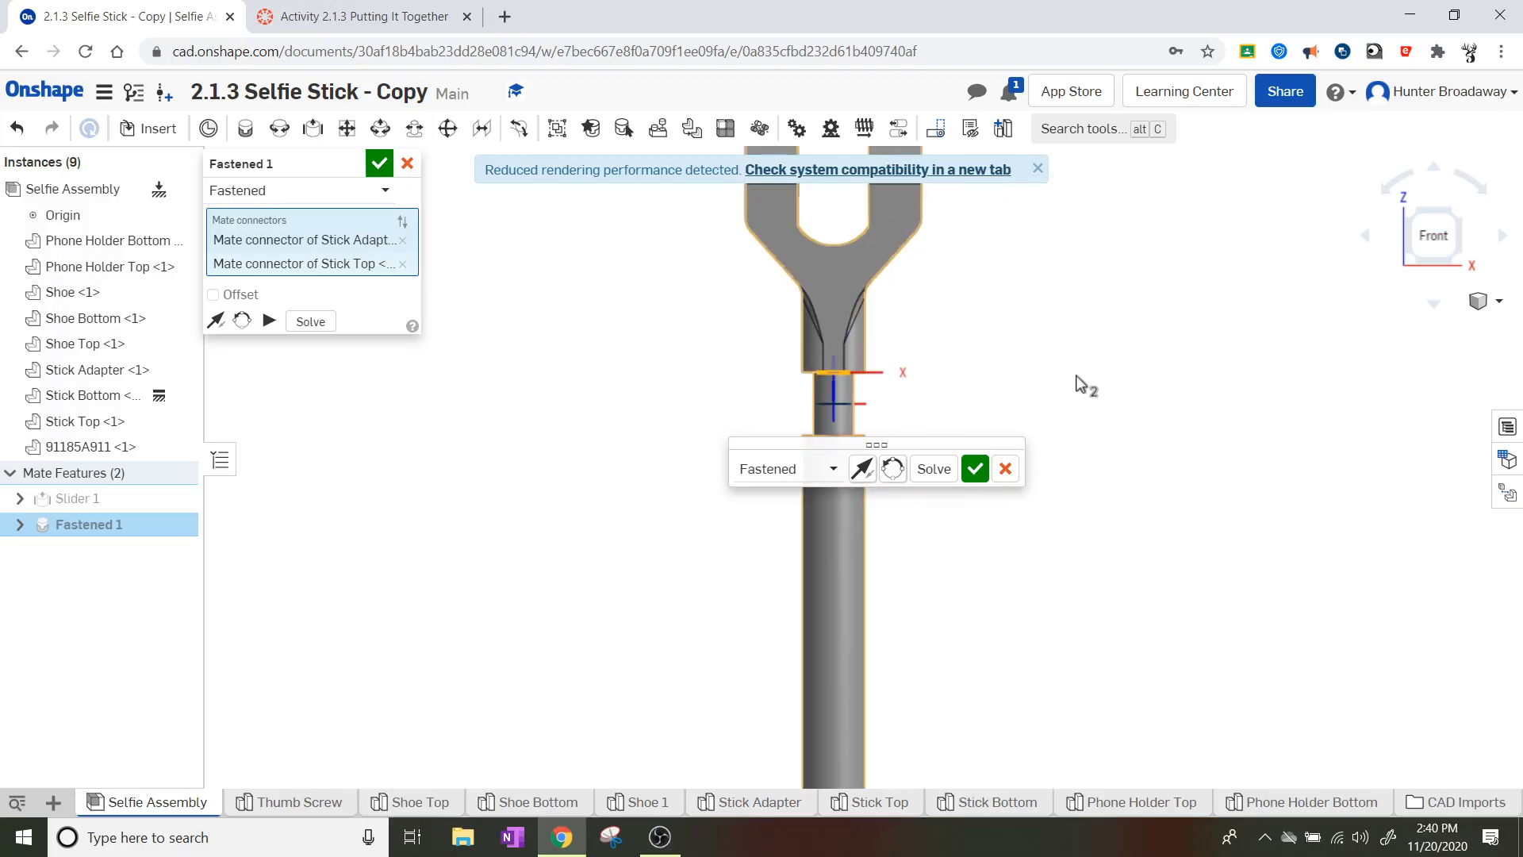
- Enable the offset on the Fastened mate and try Z offsets of -1 in and 1 in for Stick Adapter
middle_click_drag(1081, 380, 920, 346)
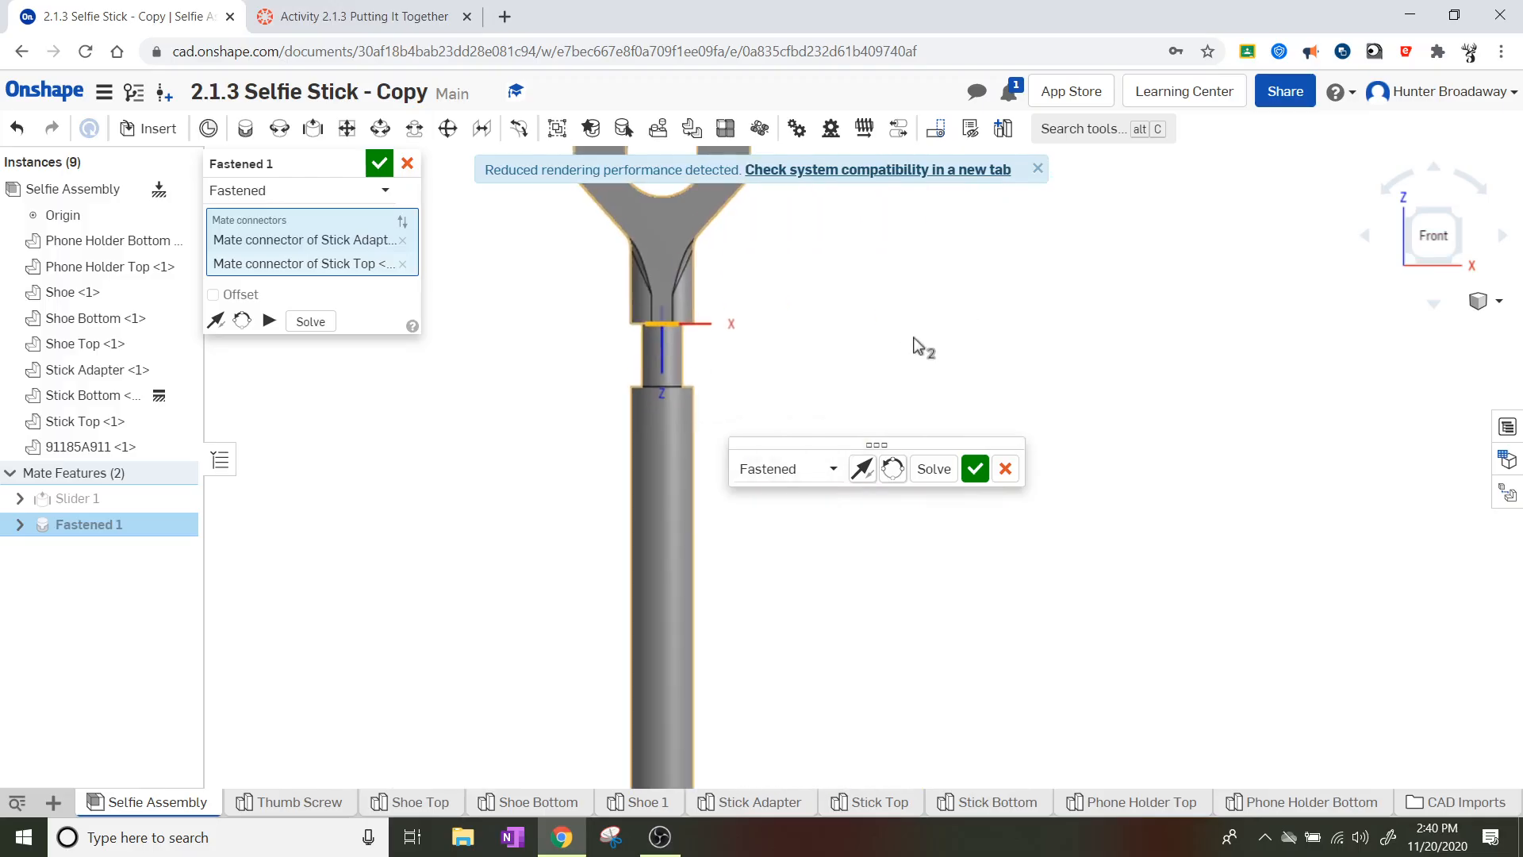
left_click(233, 297)
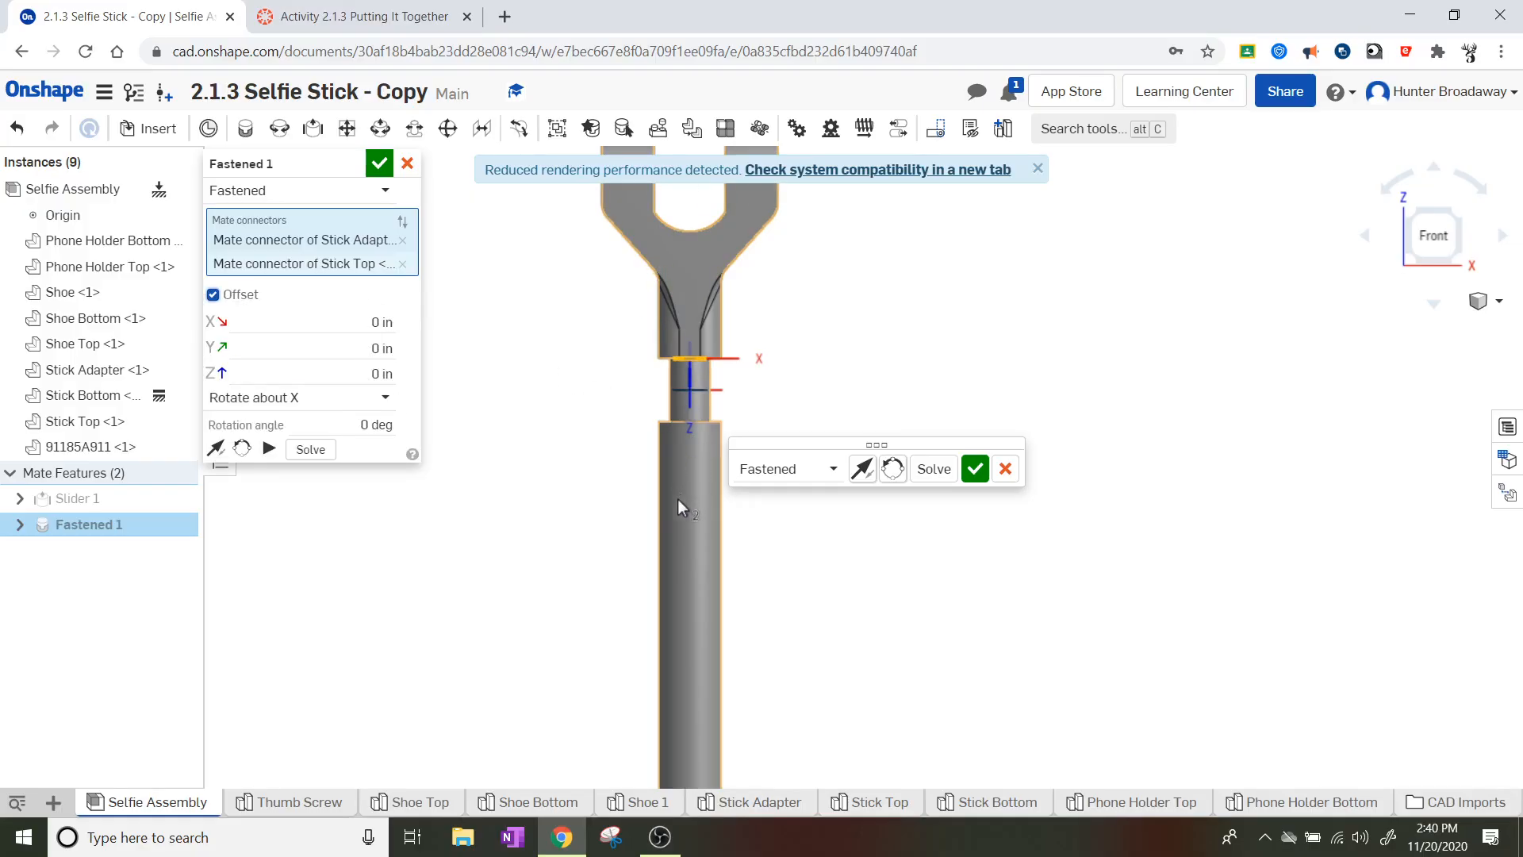
left_click(341, 373)
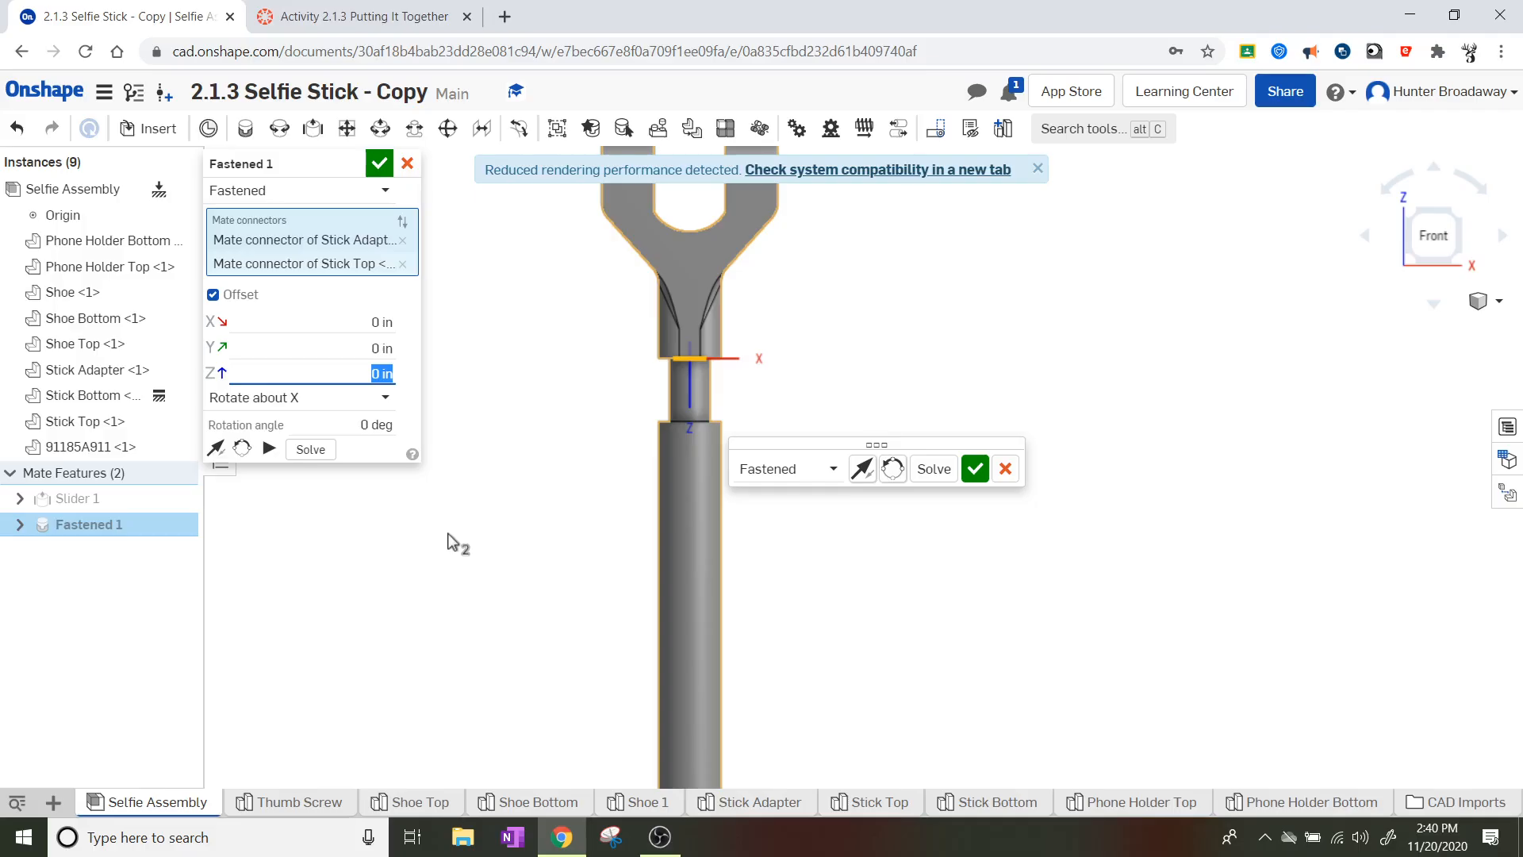
type("-1")
key("Return")
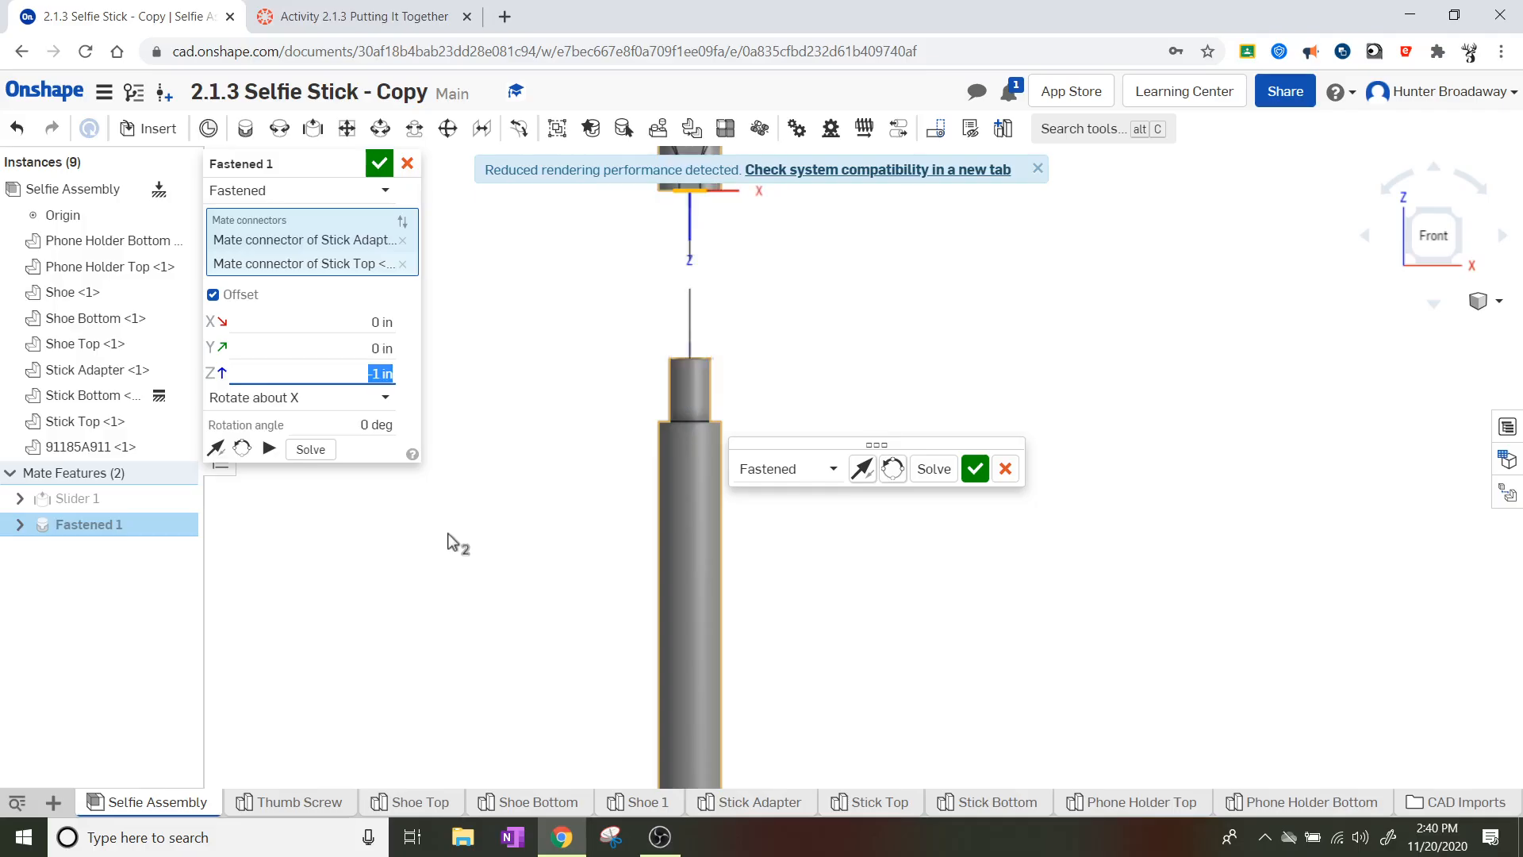
type("1")
key("Return")
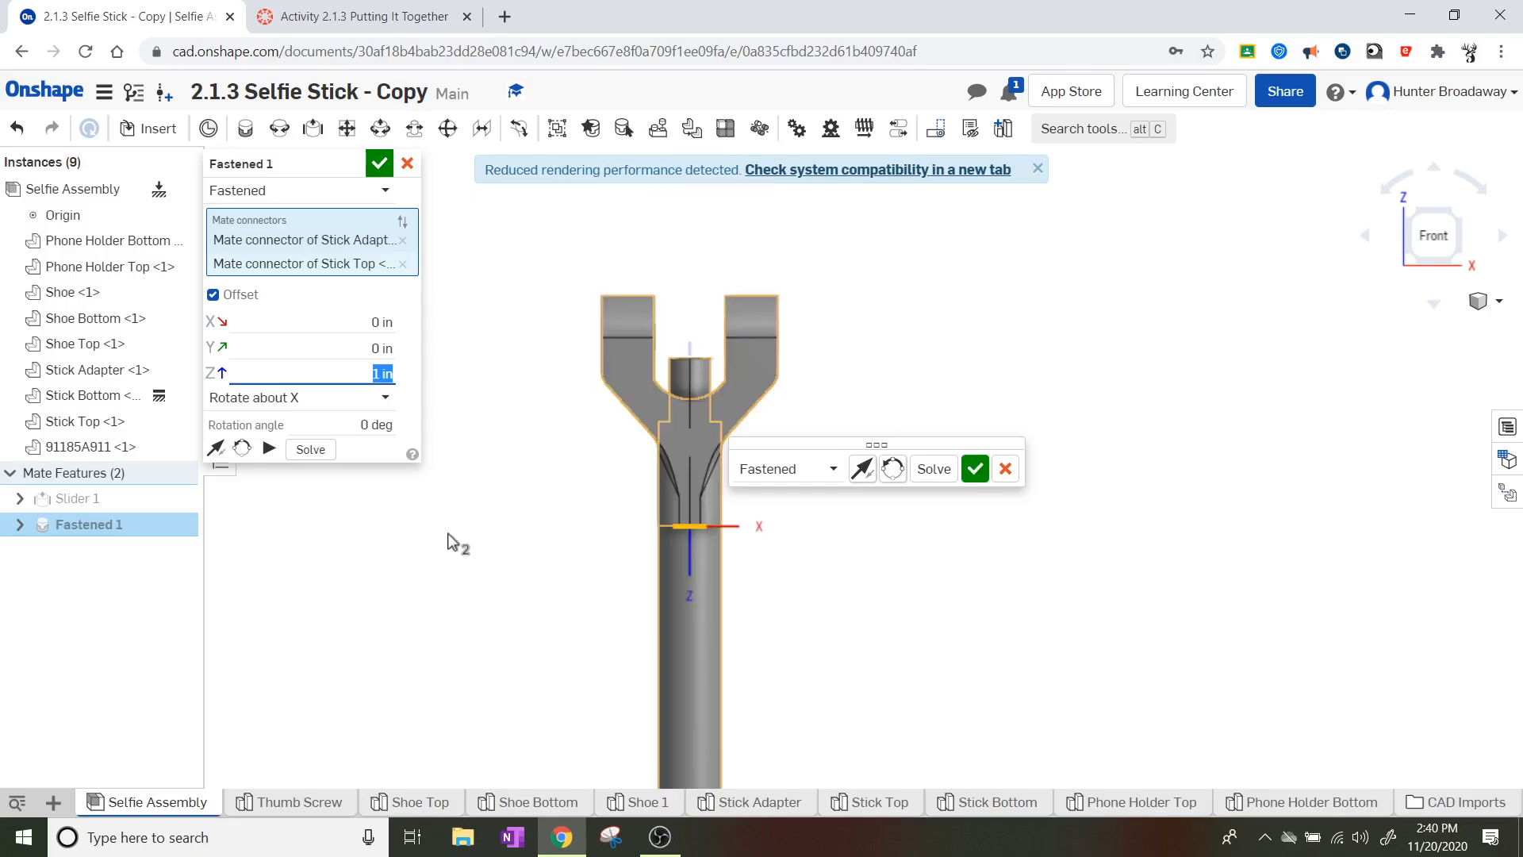
- Try Z offsets of 0.5, 0.25 and 0.3 in to bring Stick Adapter's stem toward Stick Top's shoulder
key("BackSpace")
type(".5")
key("Return")
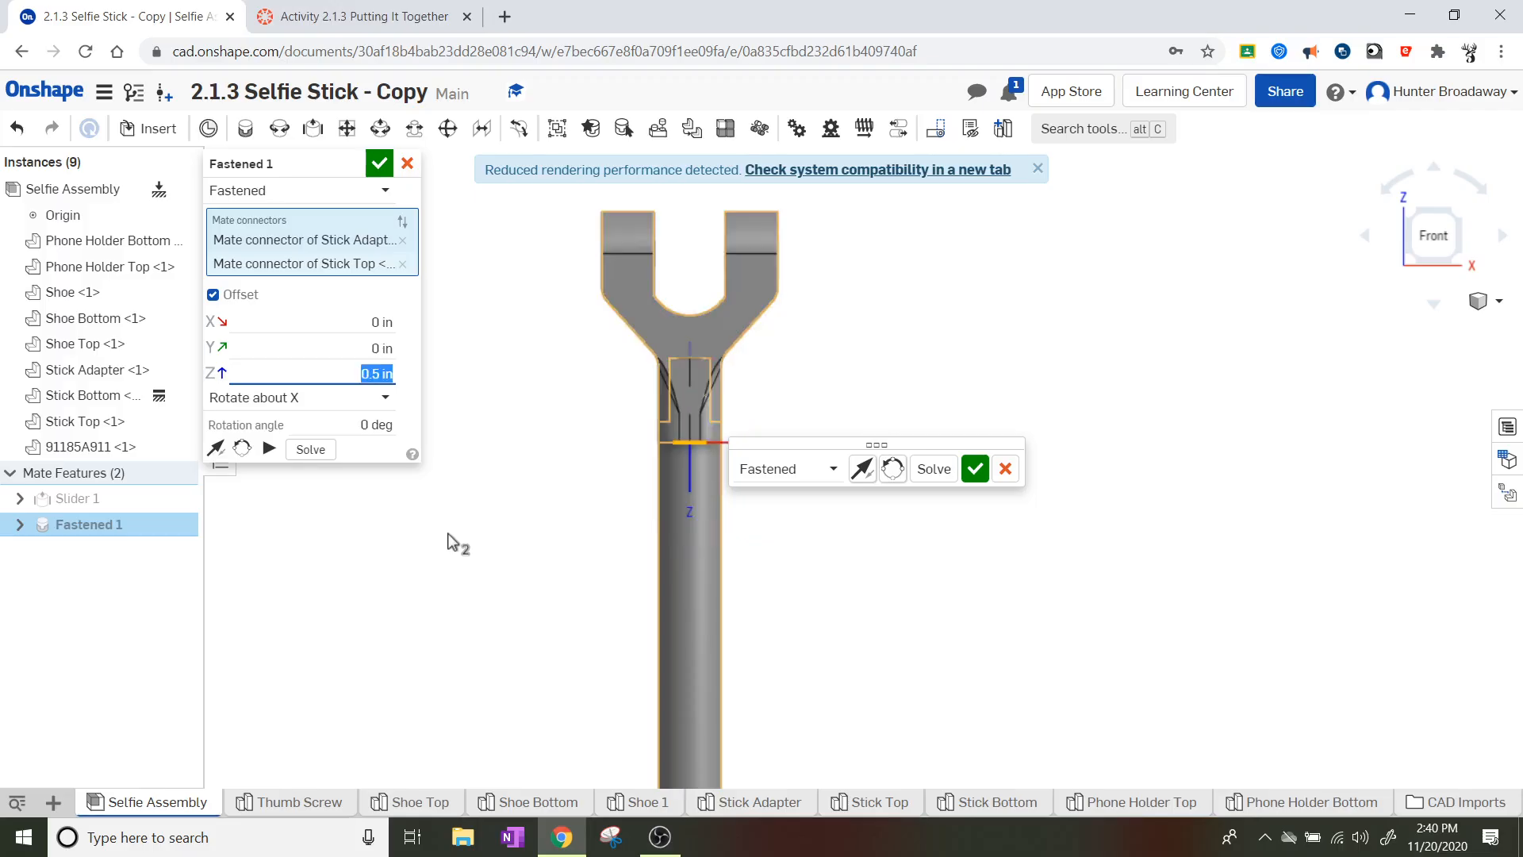
key("BackSpace")
type(".25")
key("Return")
key("BackSpace")
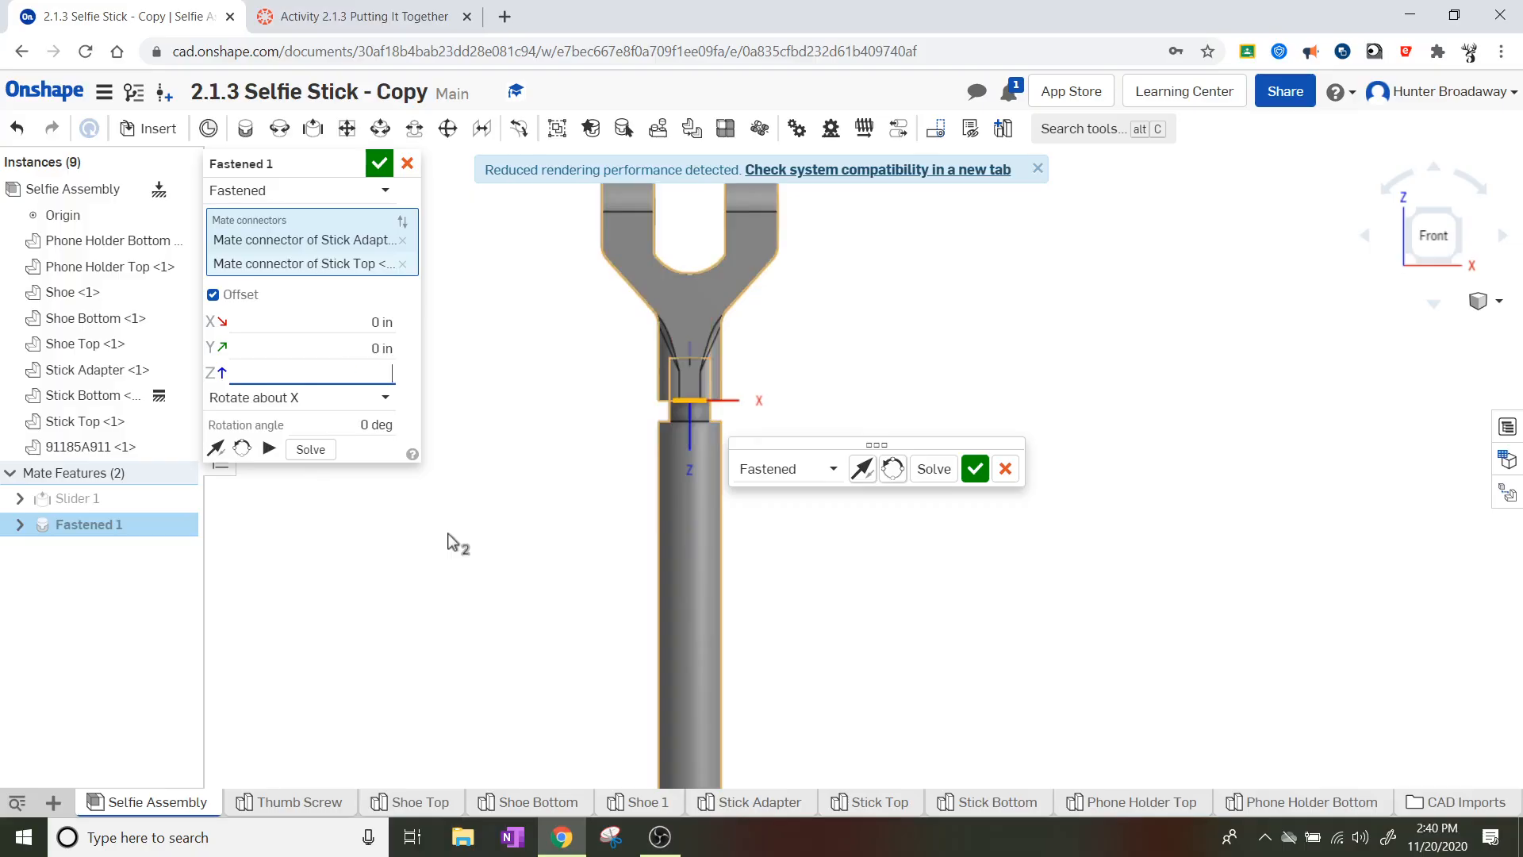
key("Return")
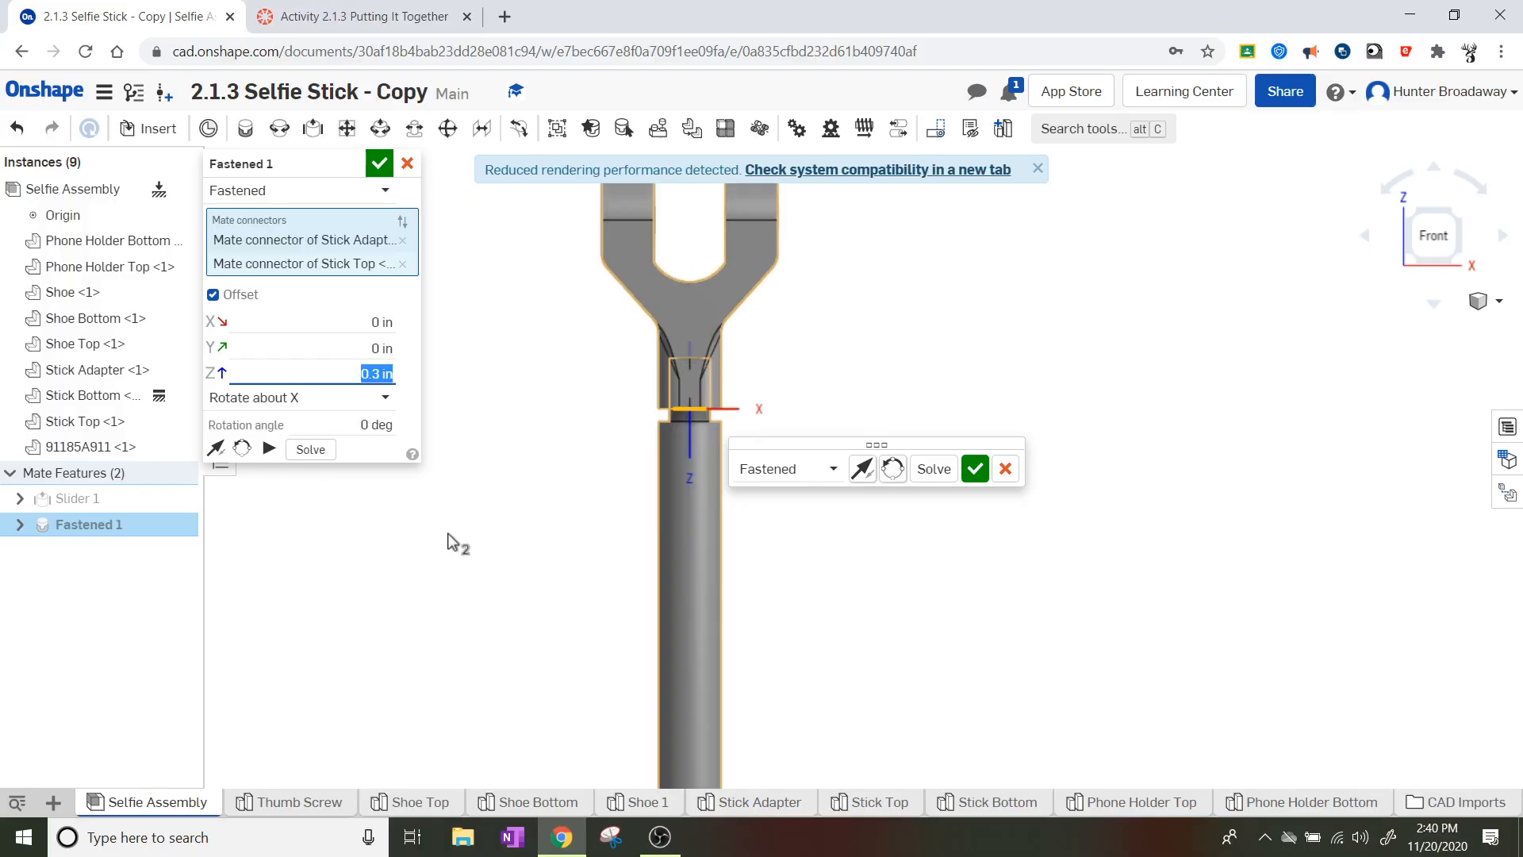
- Try Z offsets of 0.4 and 0.35 in on the Fastened mate to close in on a flush fit
key("BackSpace")
type(".4")
key("Return")
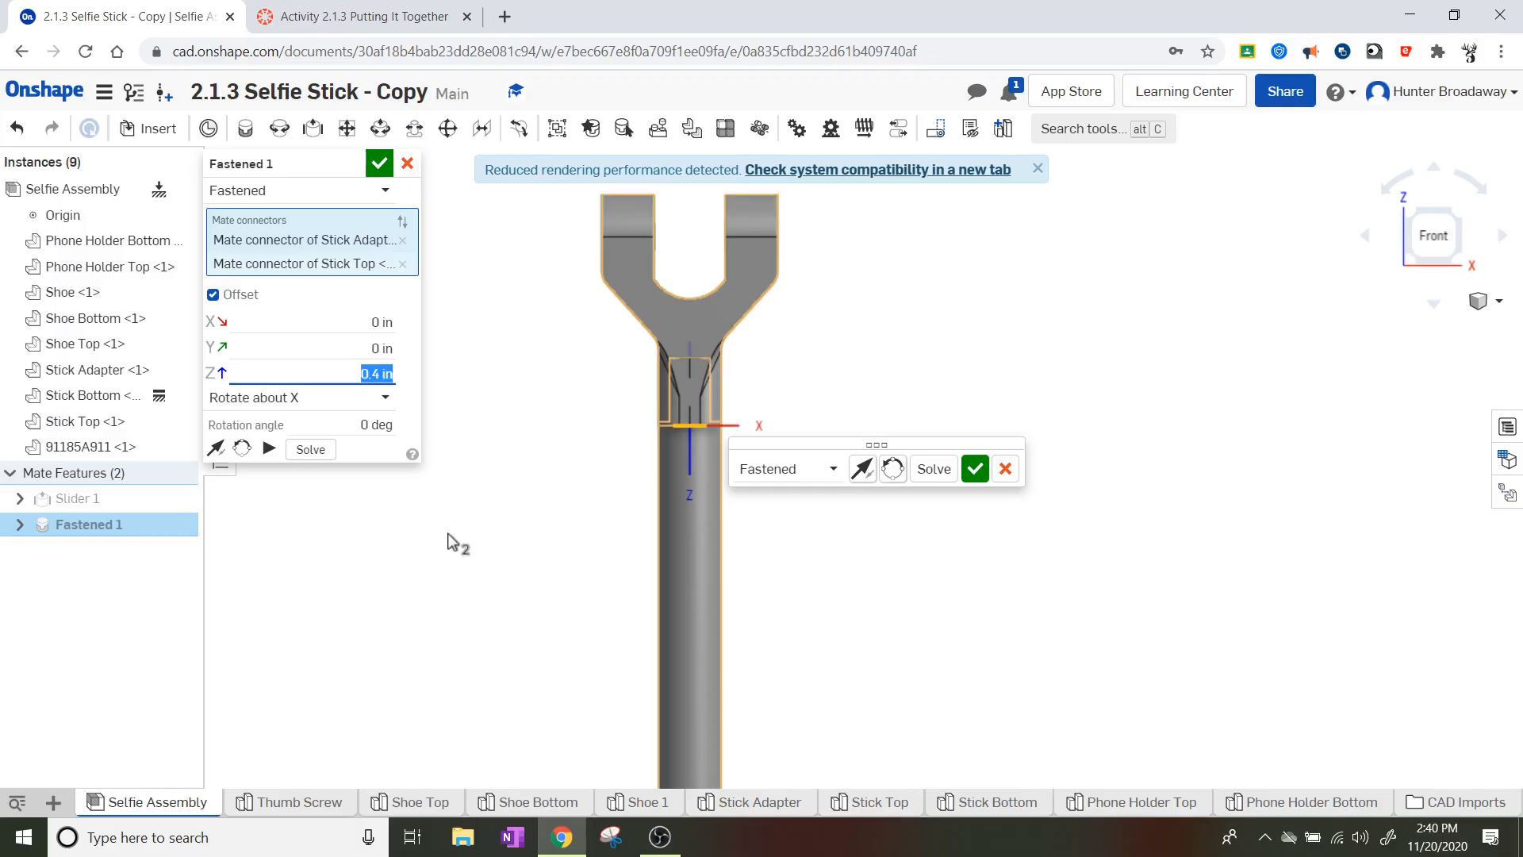
key("BackSpace")
key("Return")
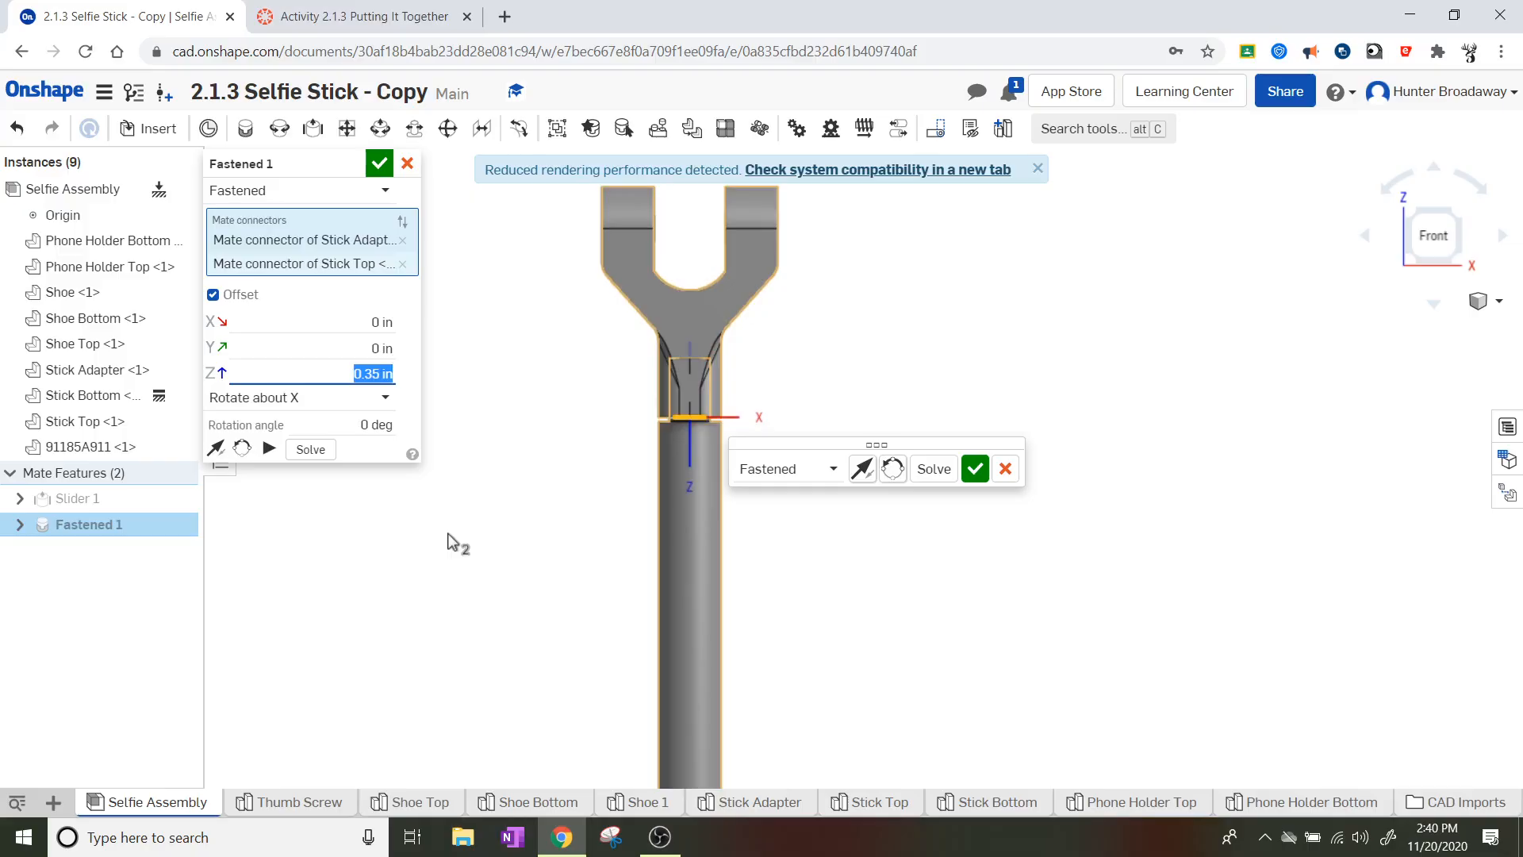
- Set the Fastened mate's Z offset to 0.375 in and accept the mate
key("BackSpace")
type(".375")
key("Return")
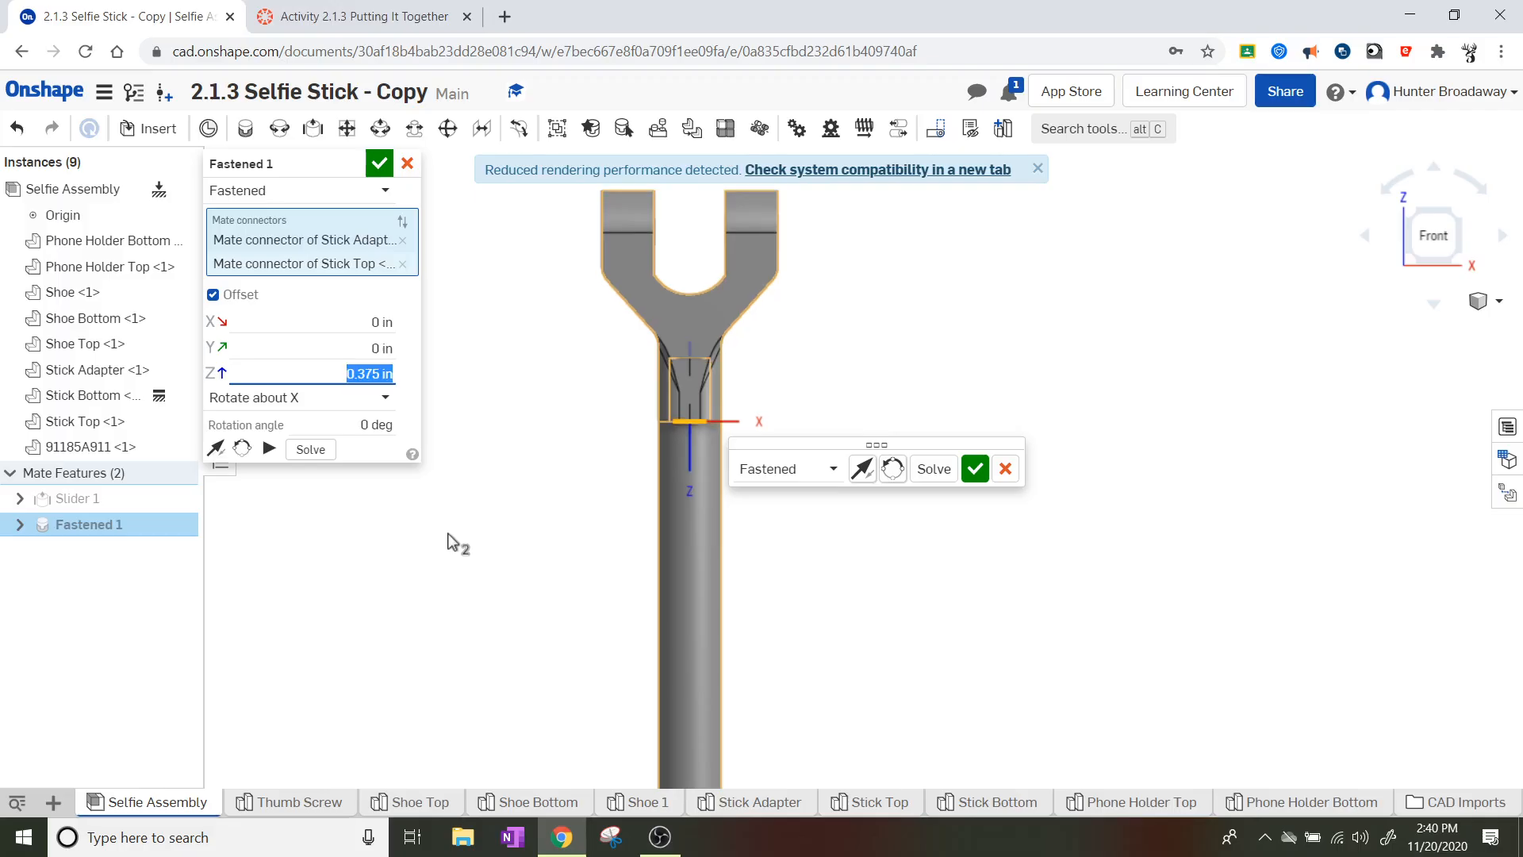
left_click(379, 165)
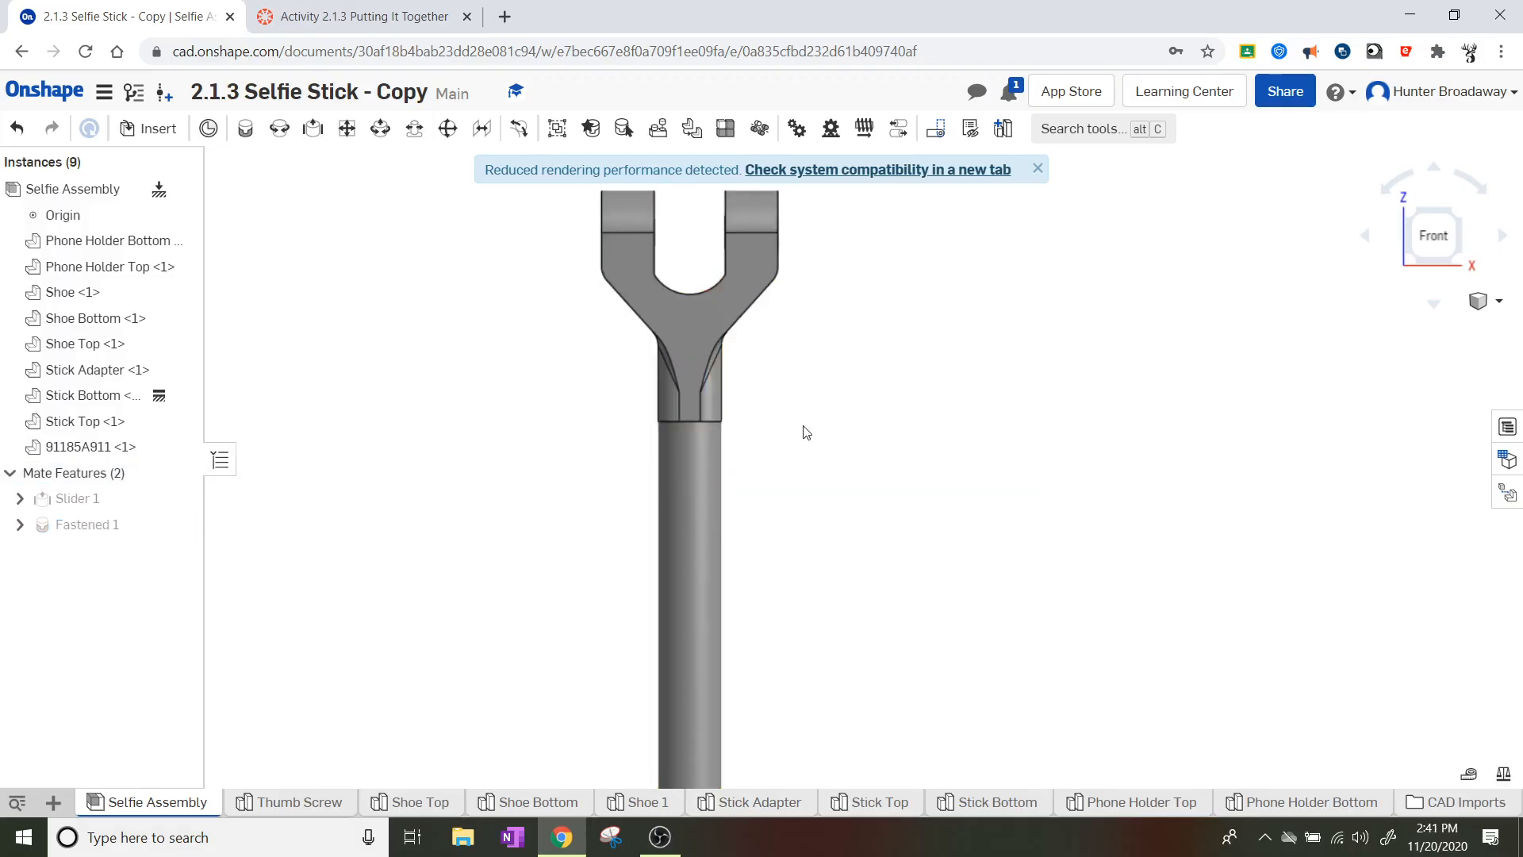
- Slide Stick Adapter with Stick Top down toward Stick Bottom to test the mates, and view the whole assembly isometrically
scroll(802, 428, "down", 3)
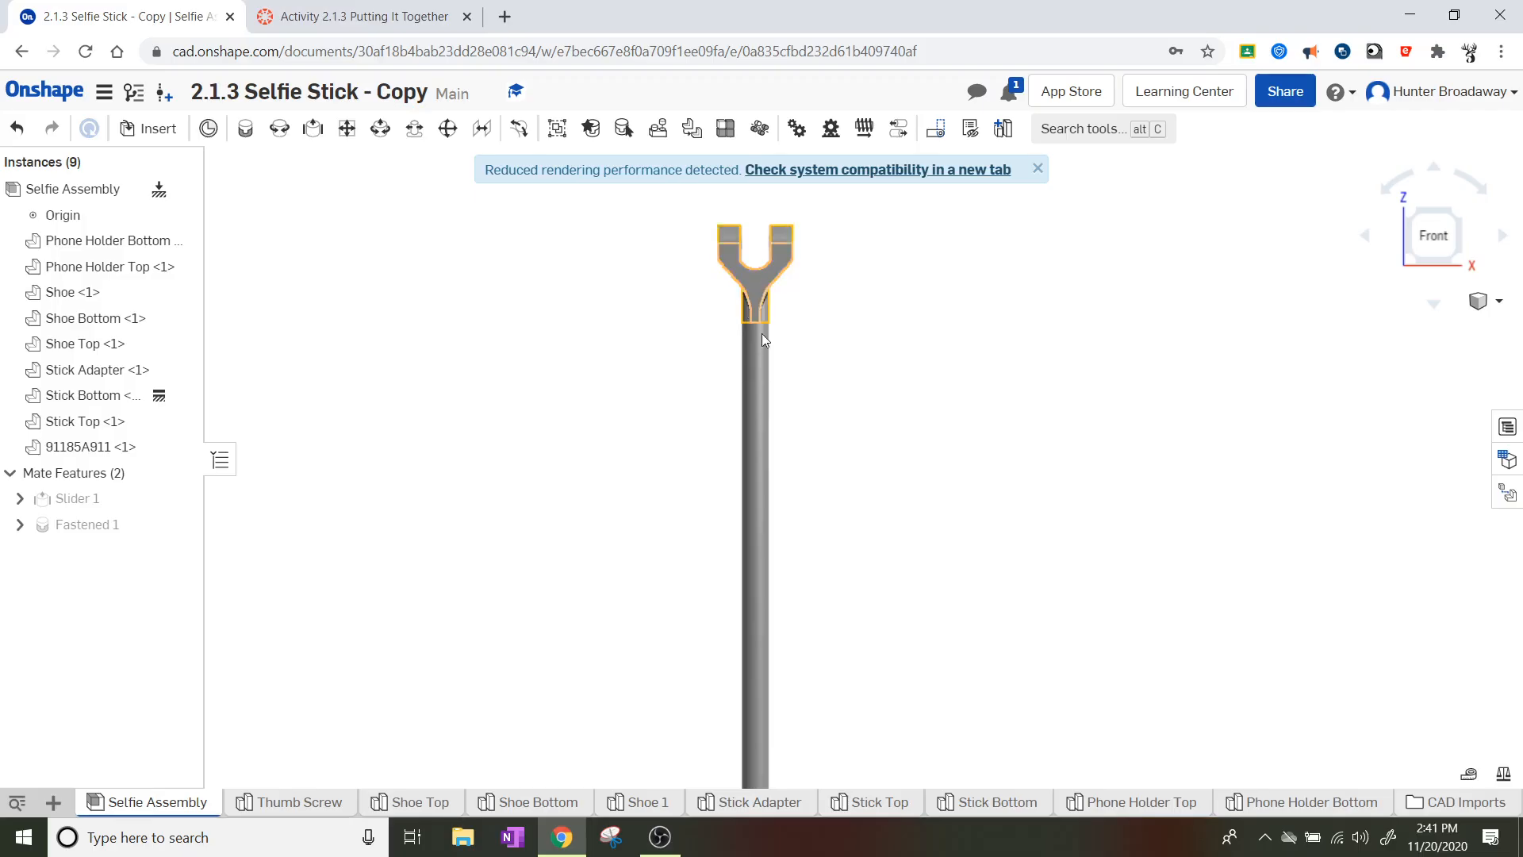
scroll(856, 444, "down", 3)
middle_click_drag(865, 479, 792, 418)
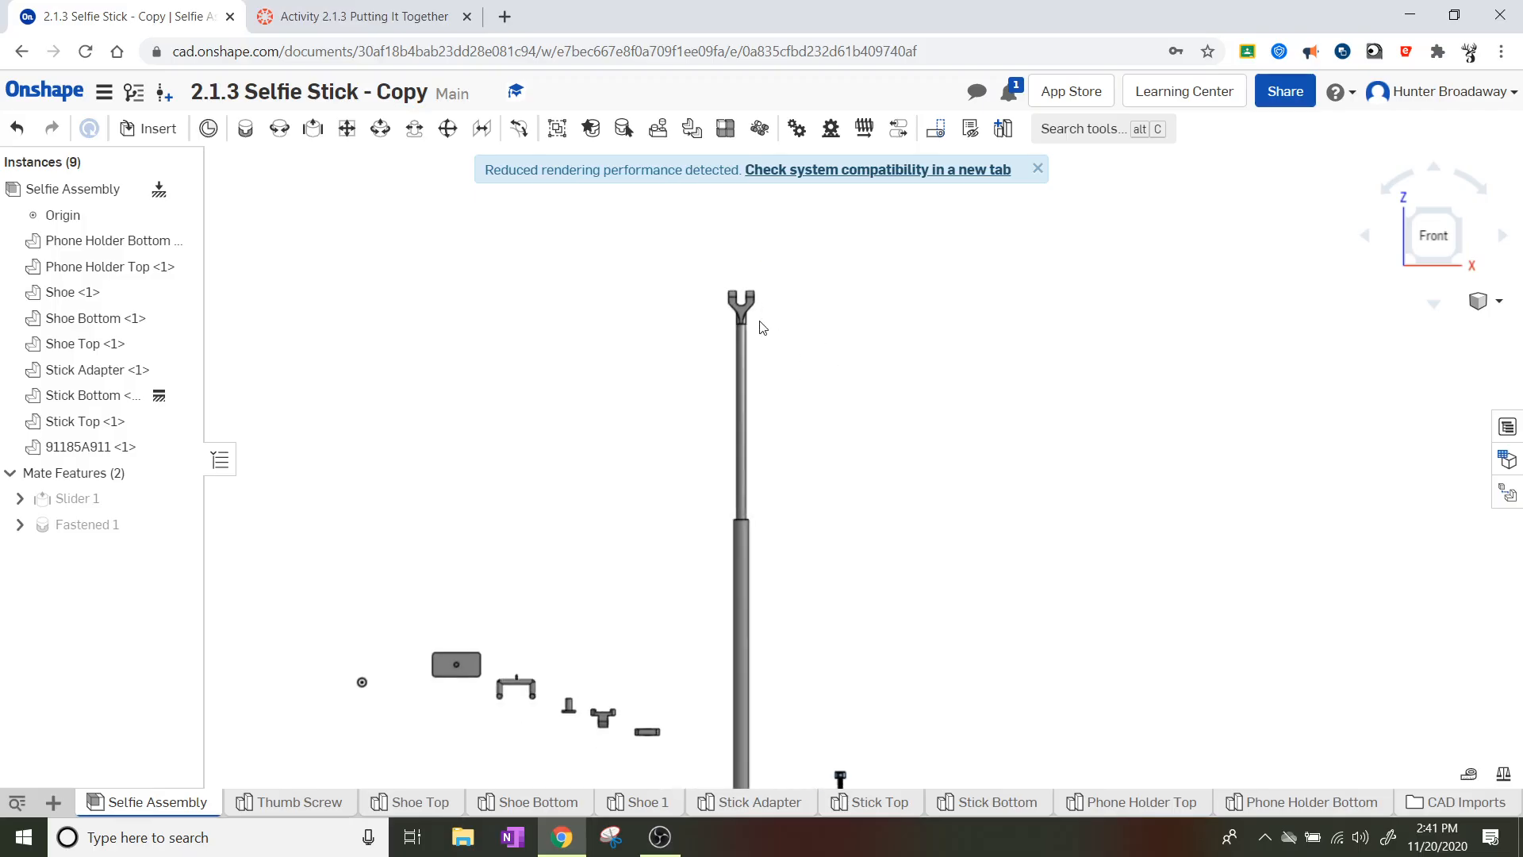
left_click_drag(754, 295, 752, 501)
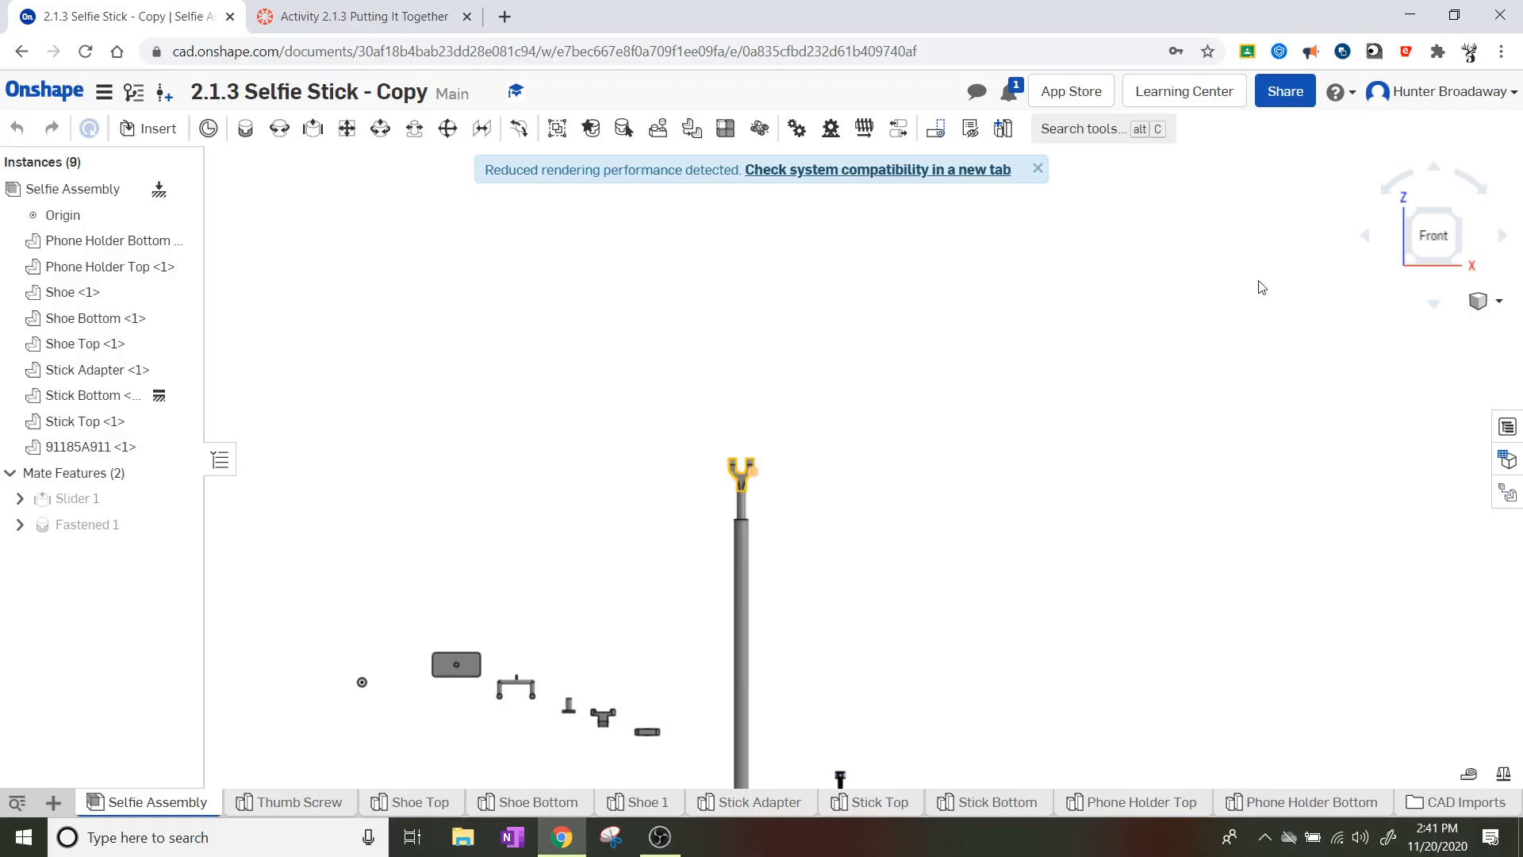
left_click(1455, 213)
scroll(1150, 379, "up", 5)
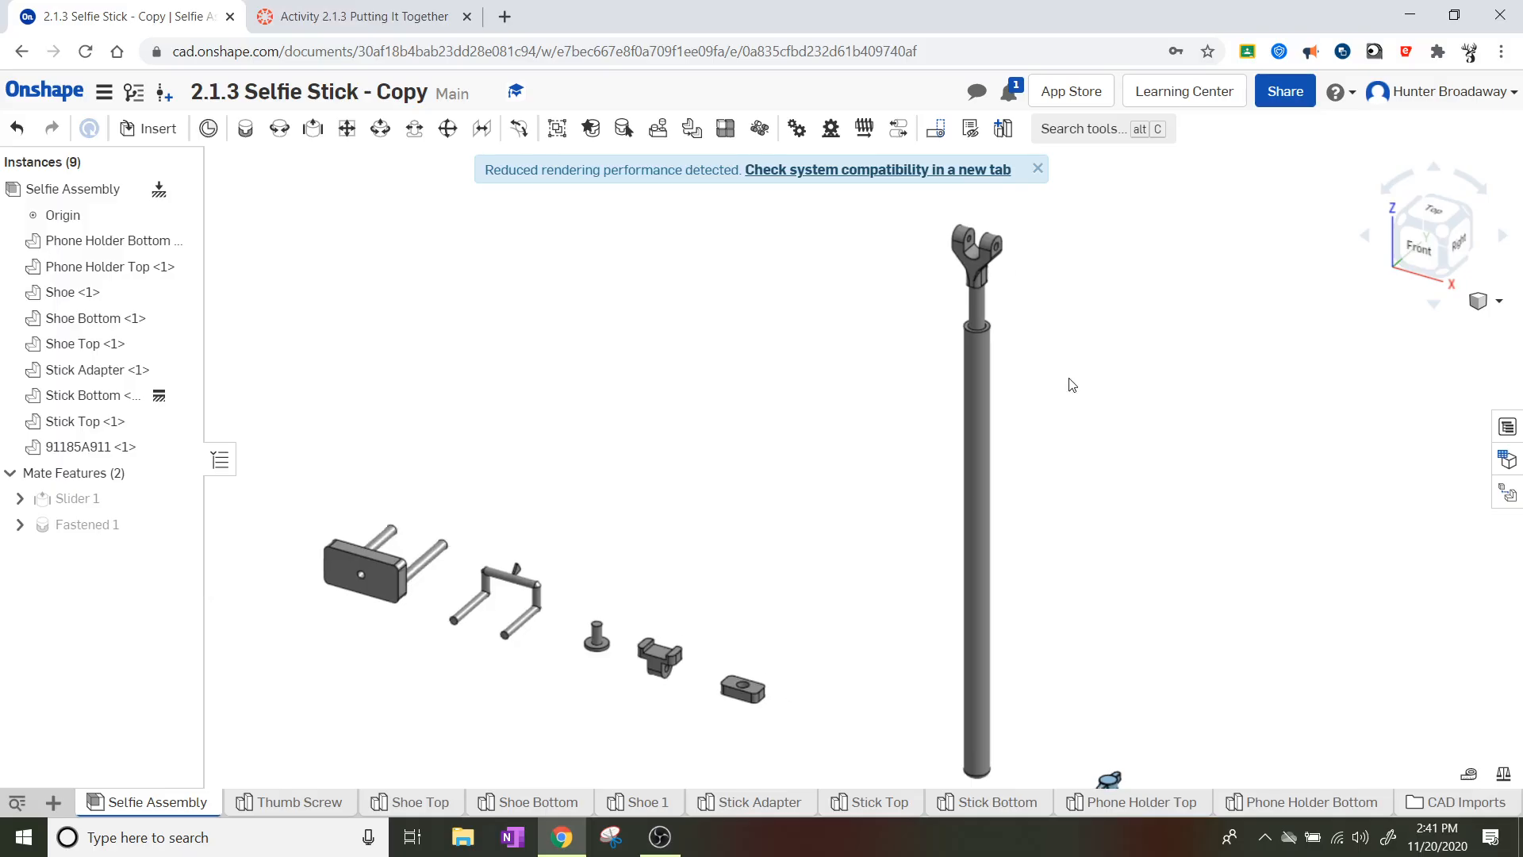
scroll(1068, 357, "down", 2)
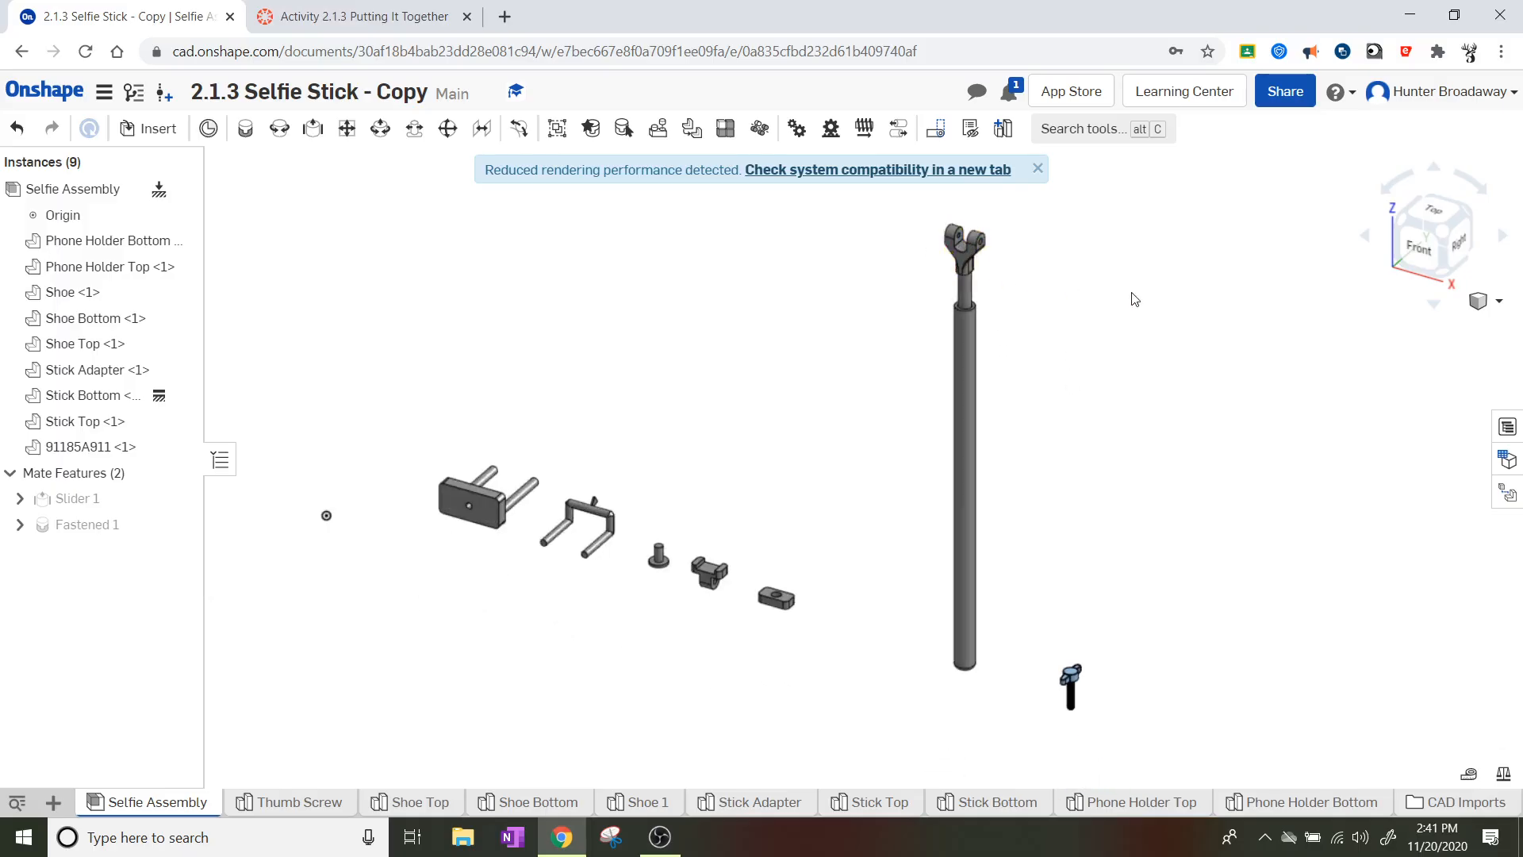
middle_click_drag(1132, 299, 1012, 377)
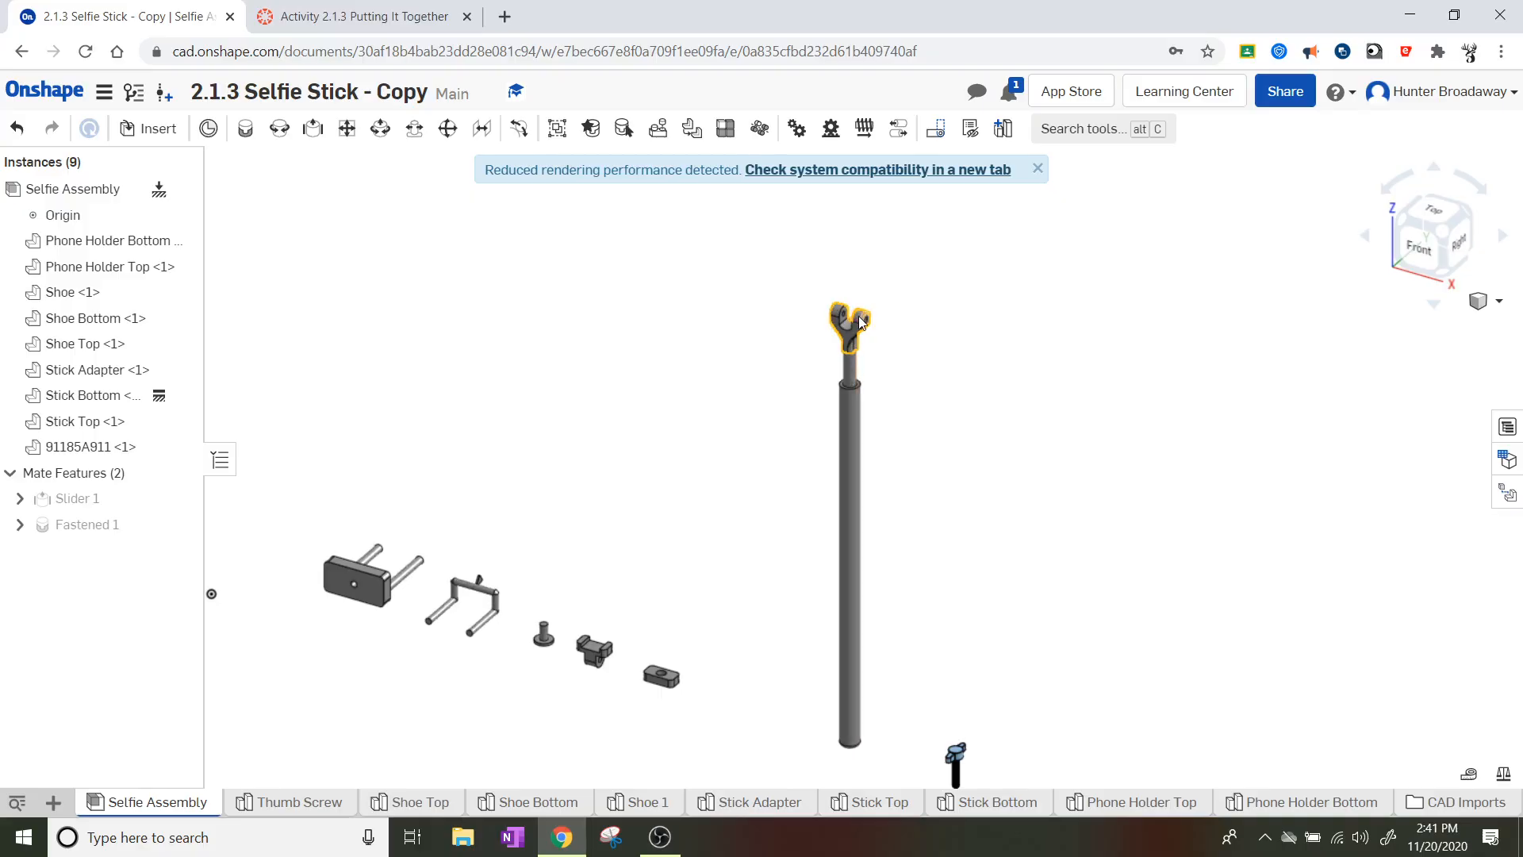
middle_click_drag(1029, 425, 1036, 373)
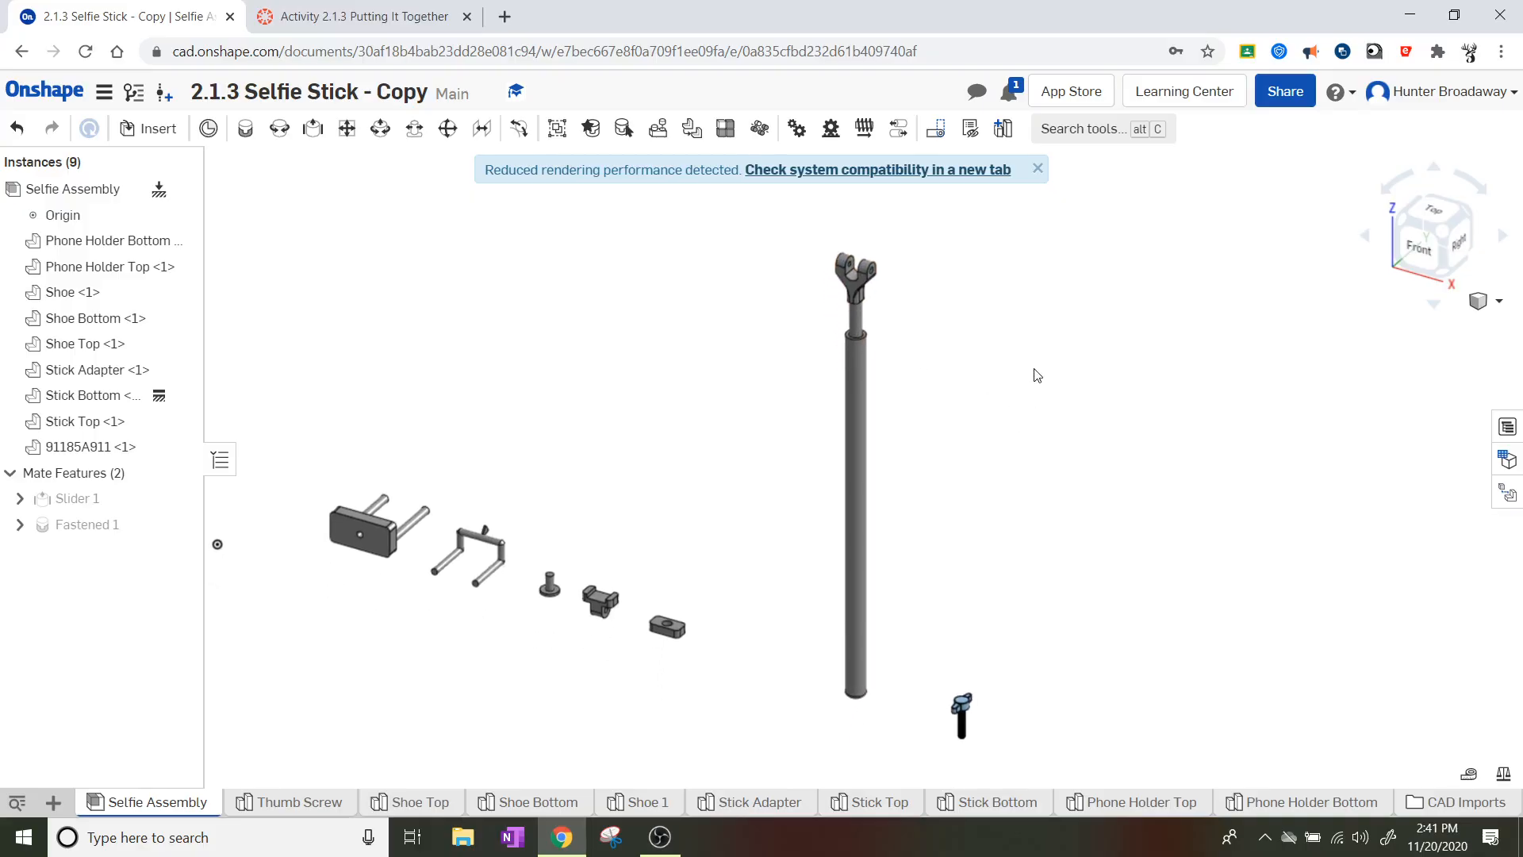